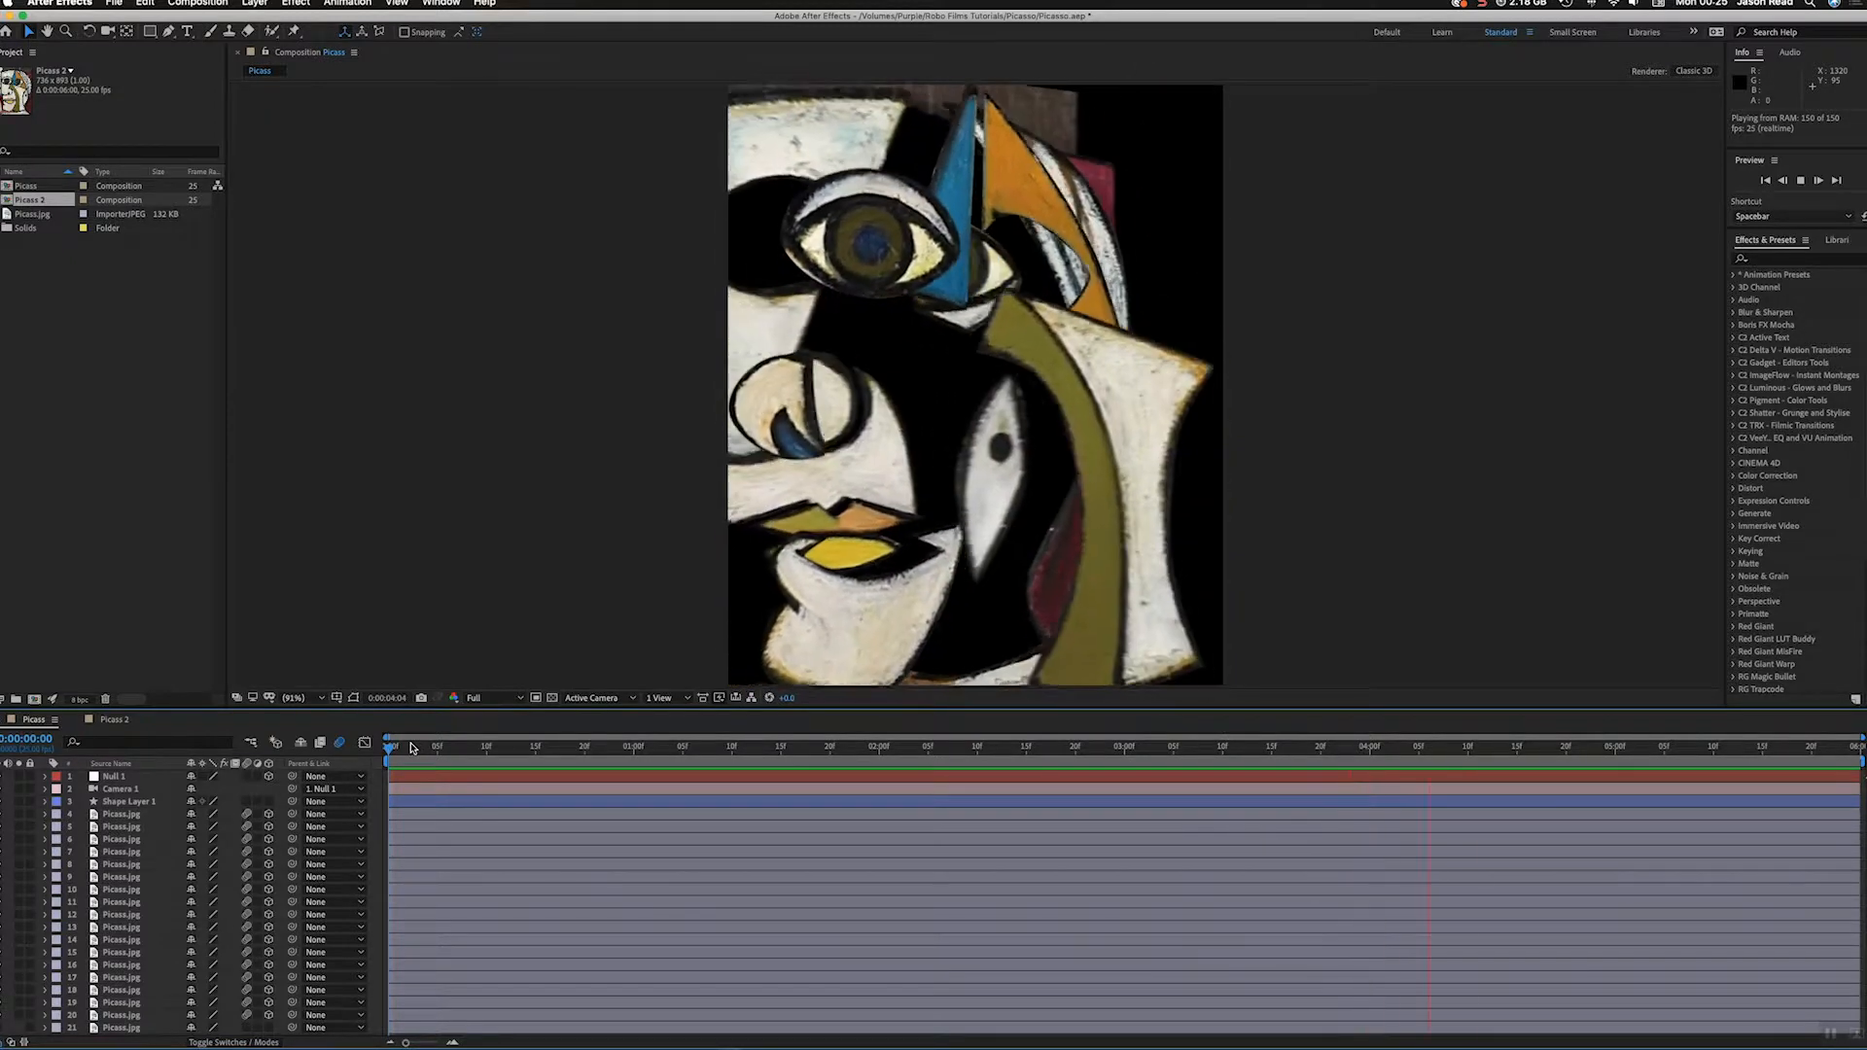
Step: Preview the finished Picasso camera animation in the composition, restarting playback once from the first frame
key(space)
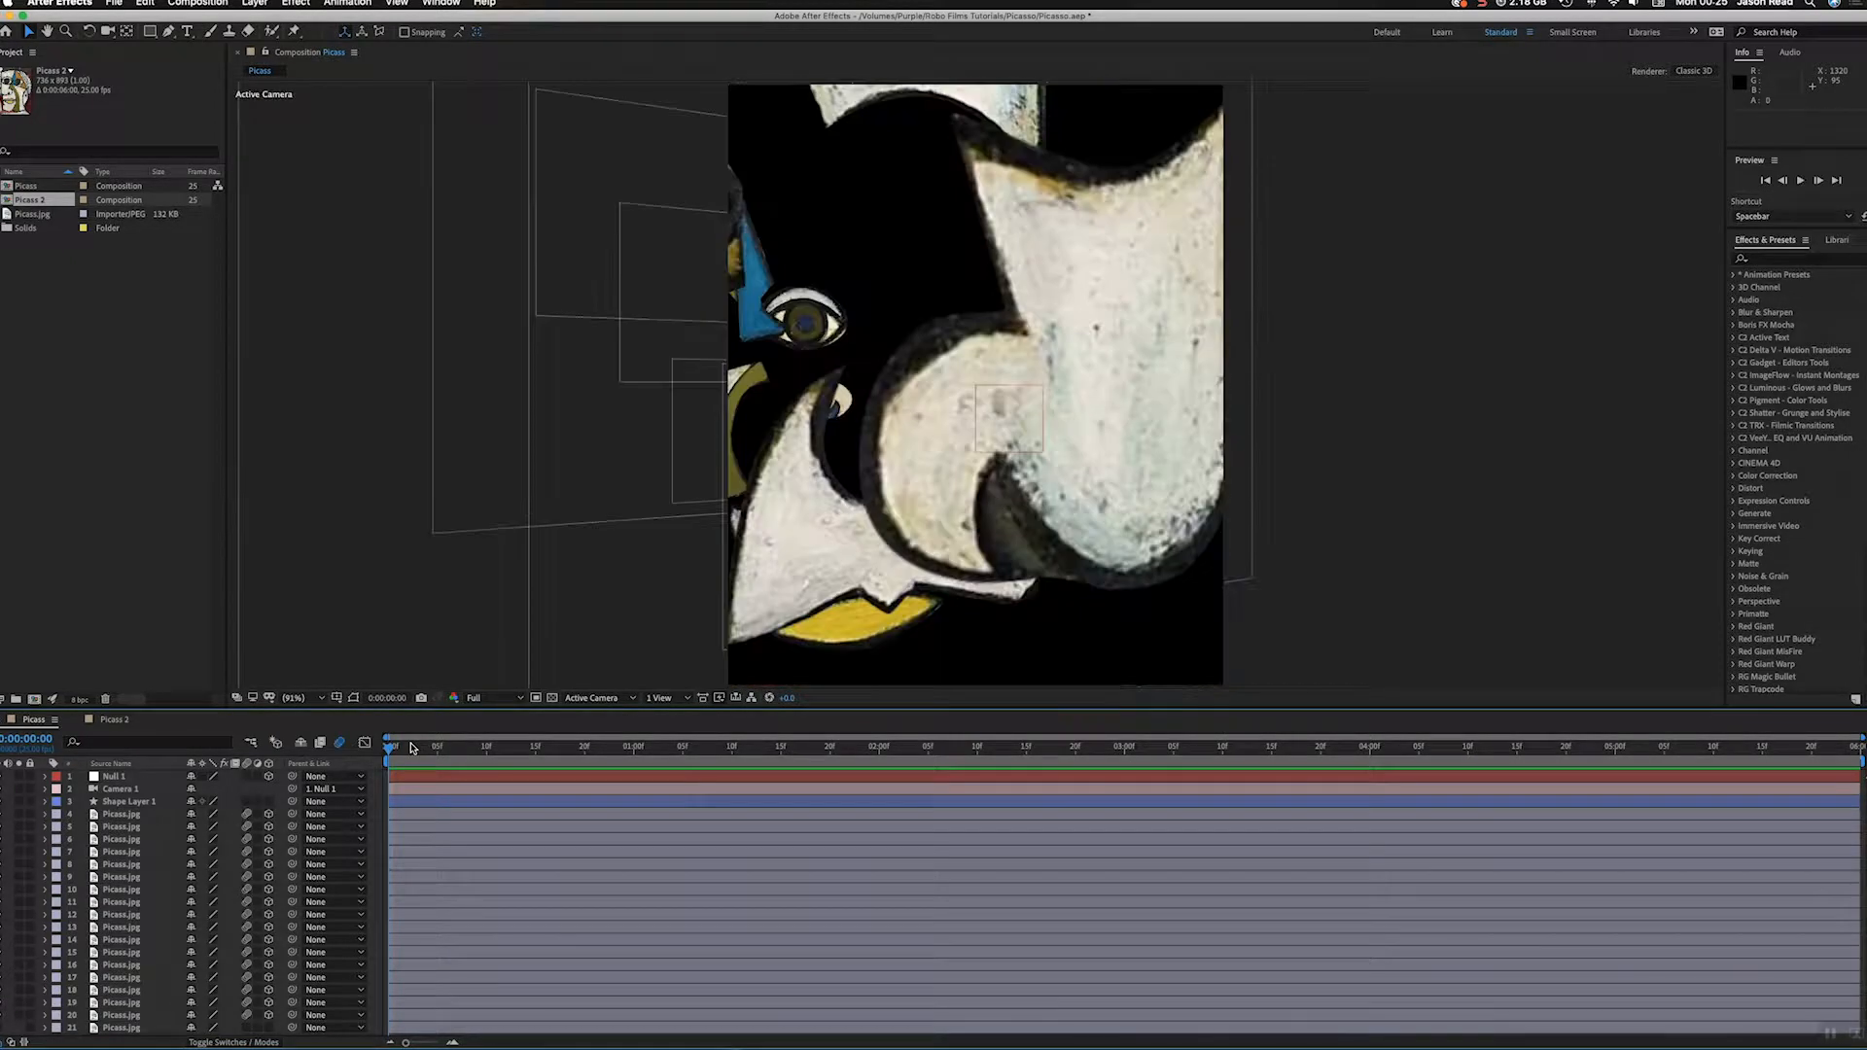
key(space)
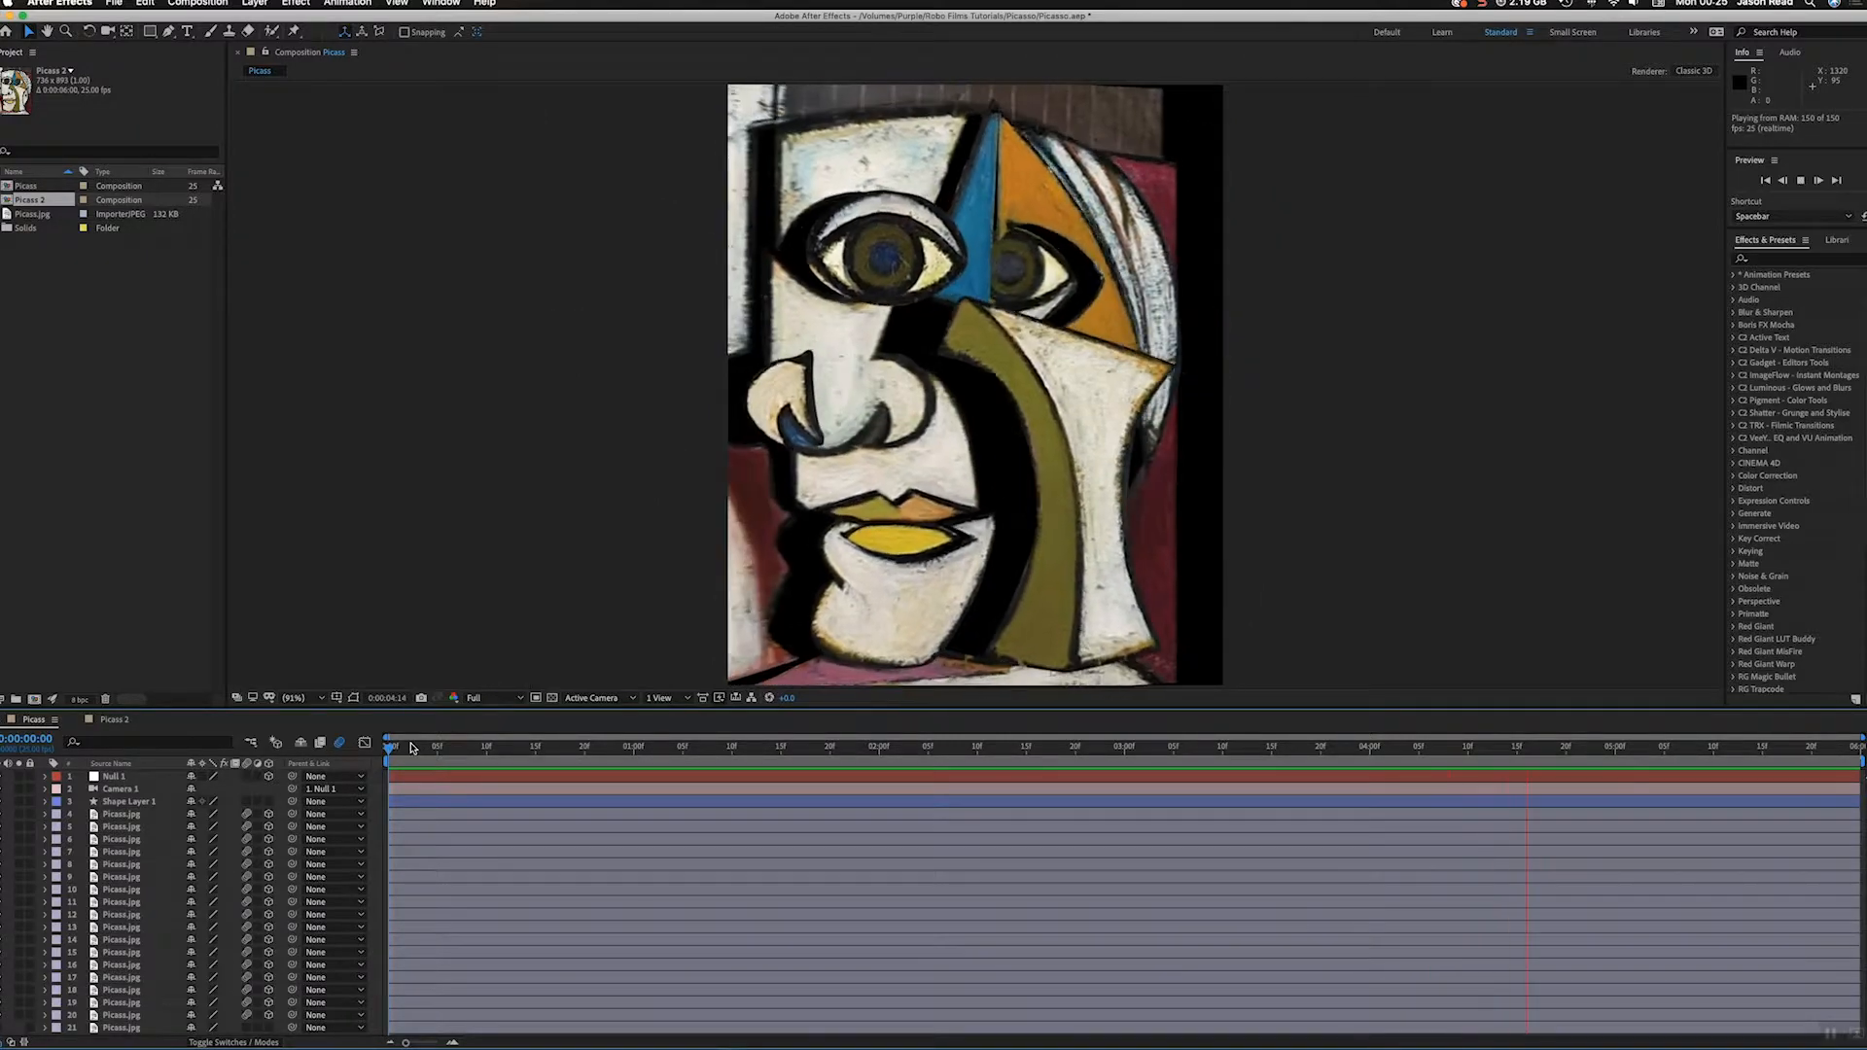
key(space)
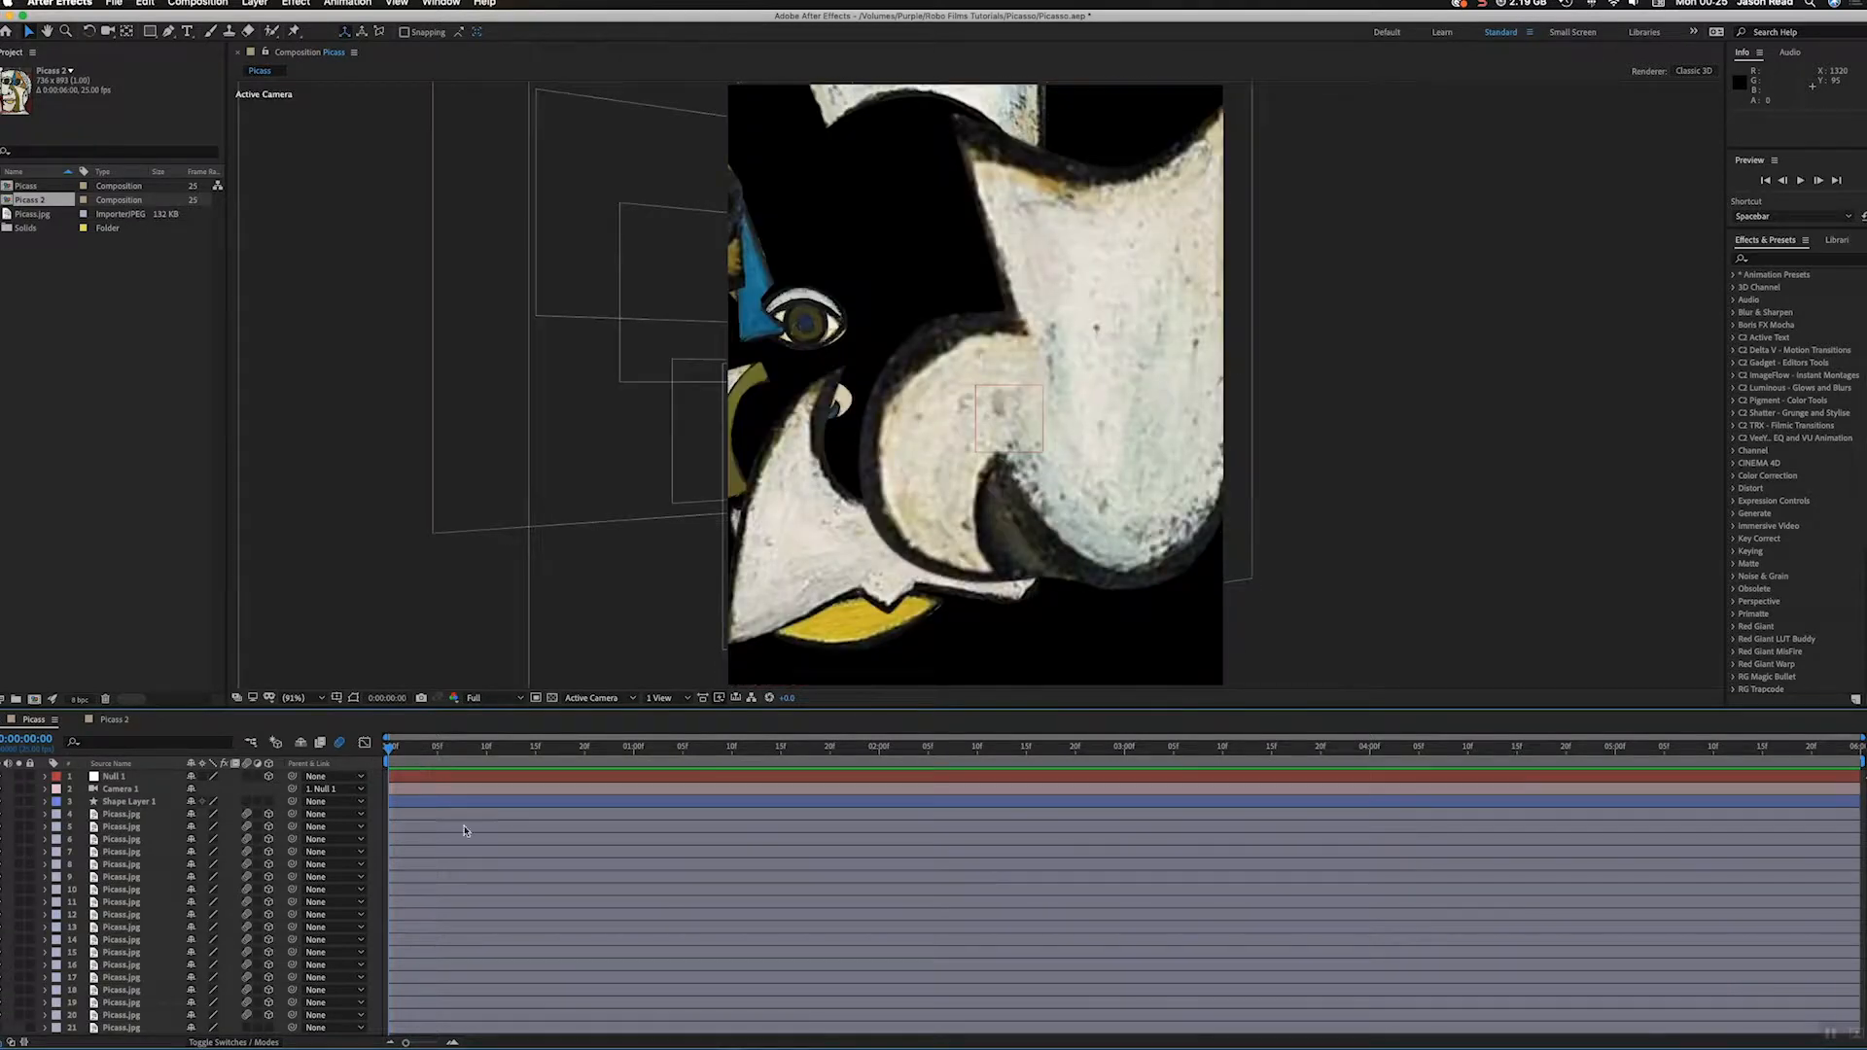
Step: Open the Picasso 2 composition and return to its first frame
click(32, 188)
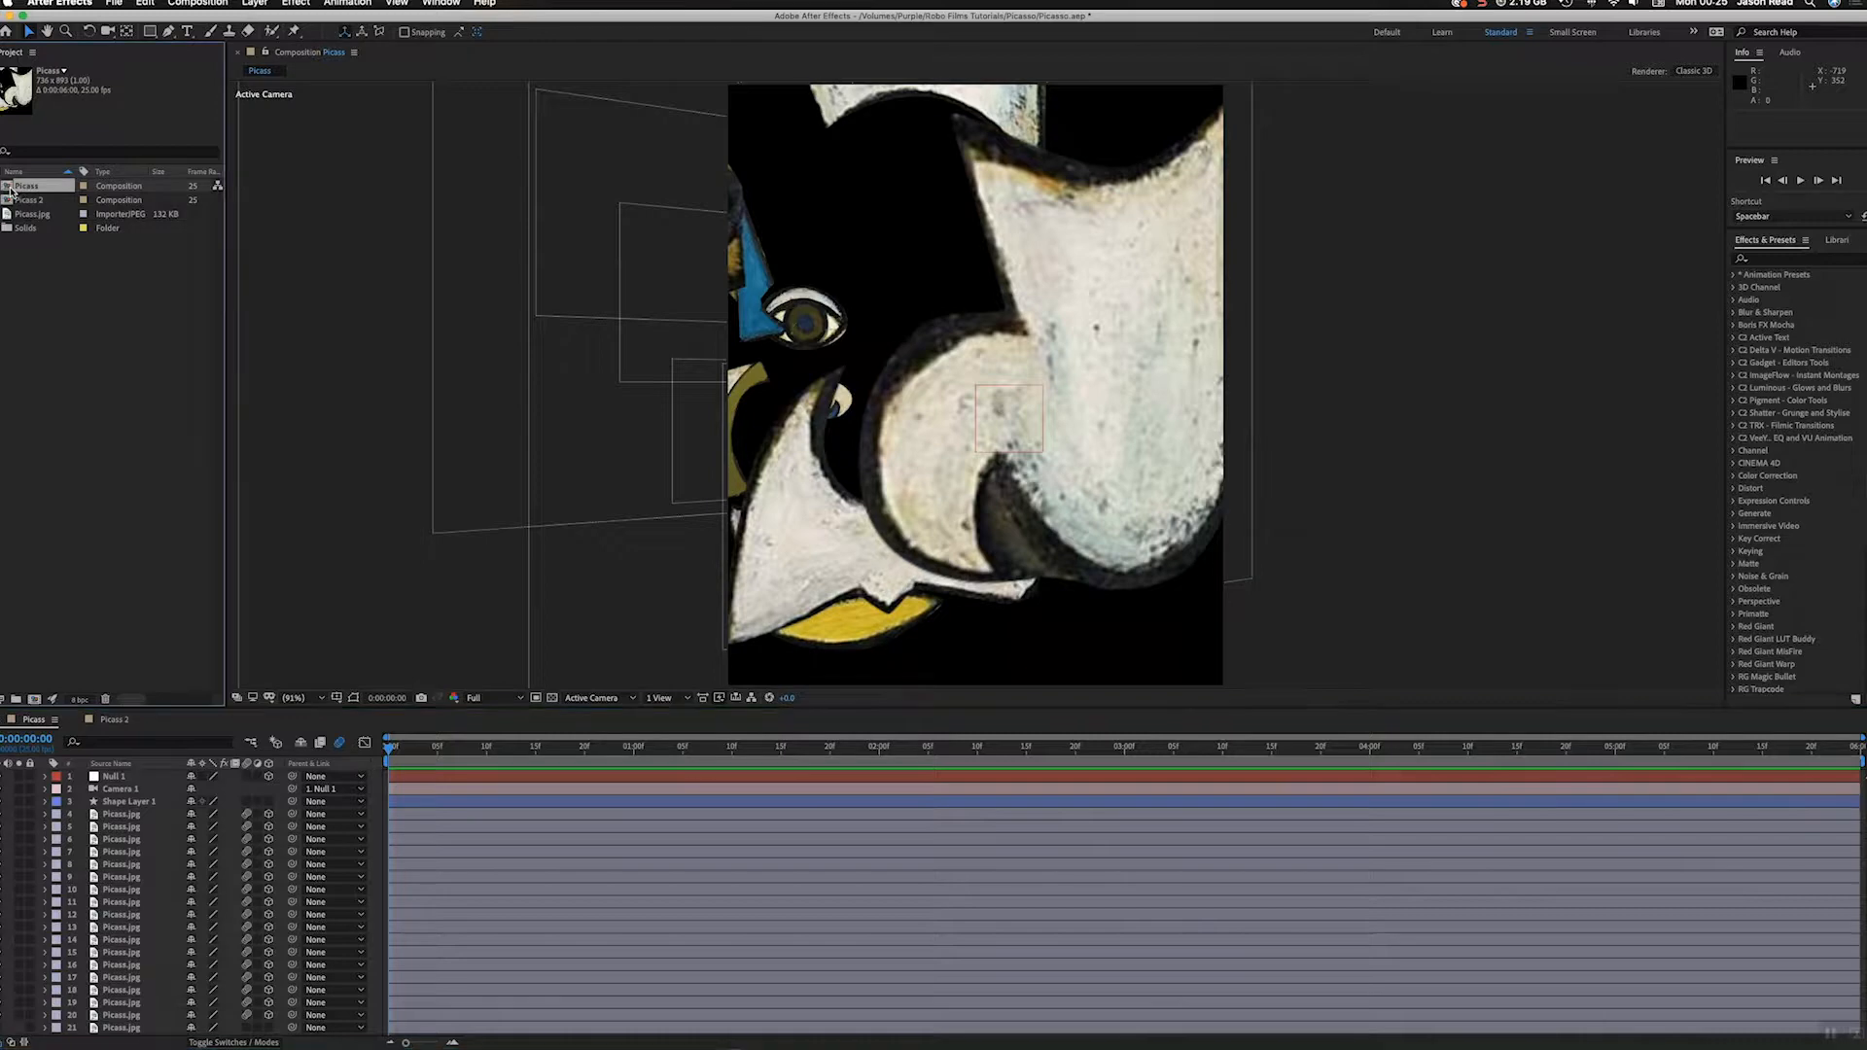
click(132, 724)
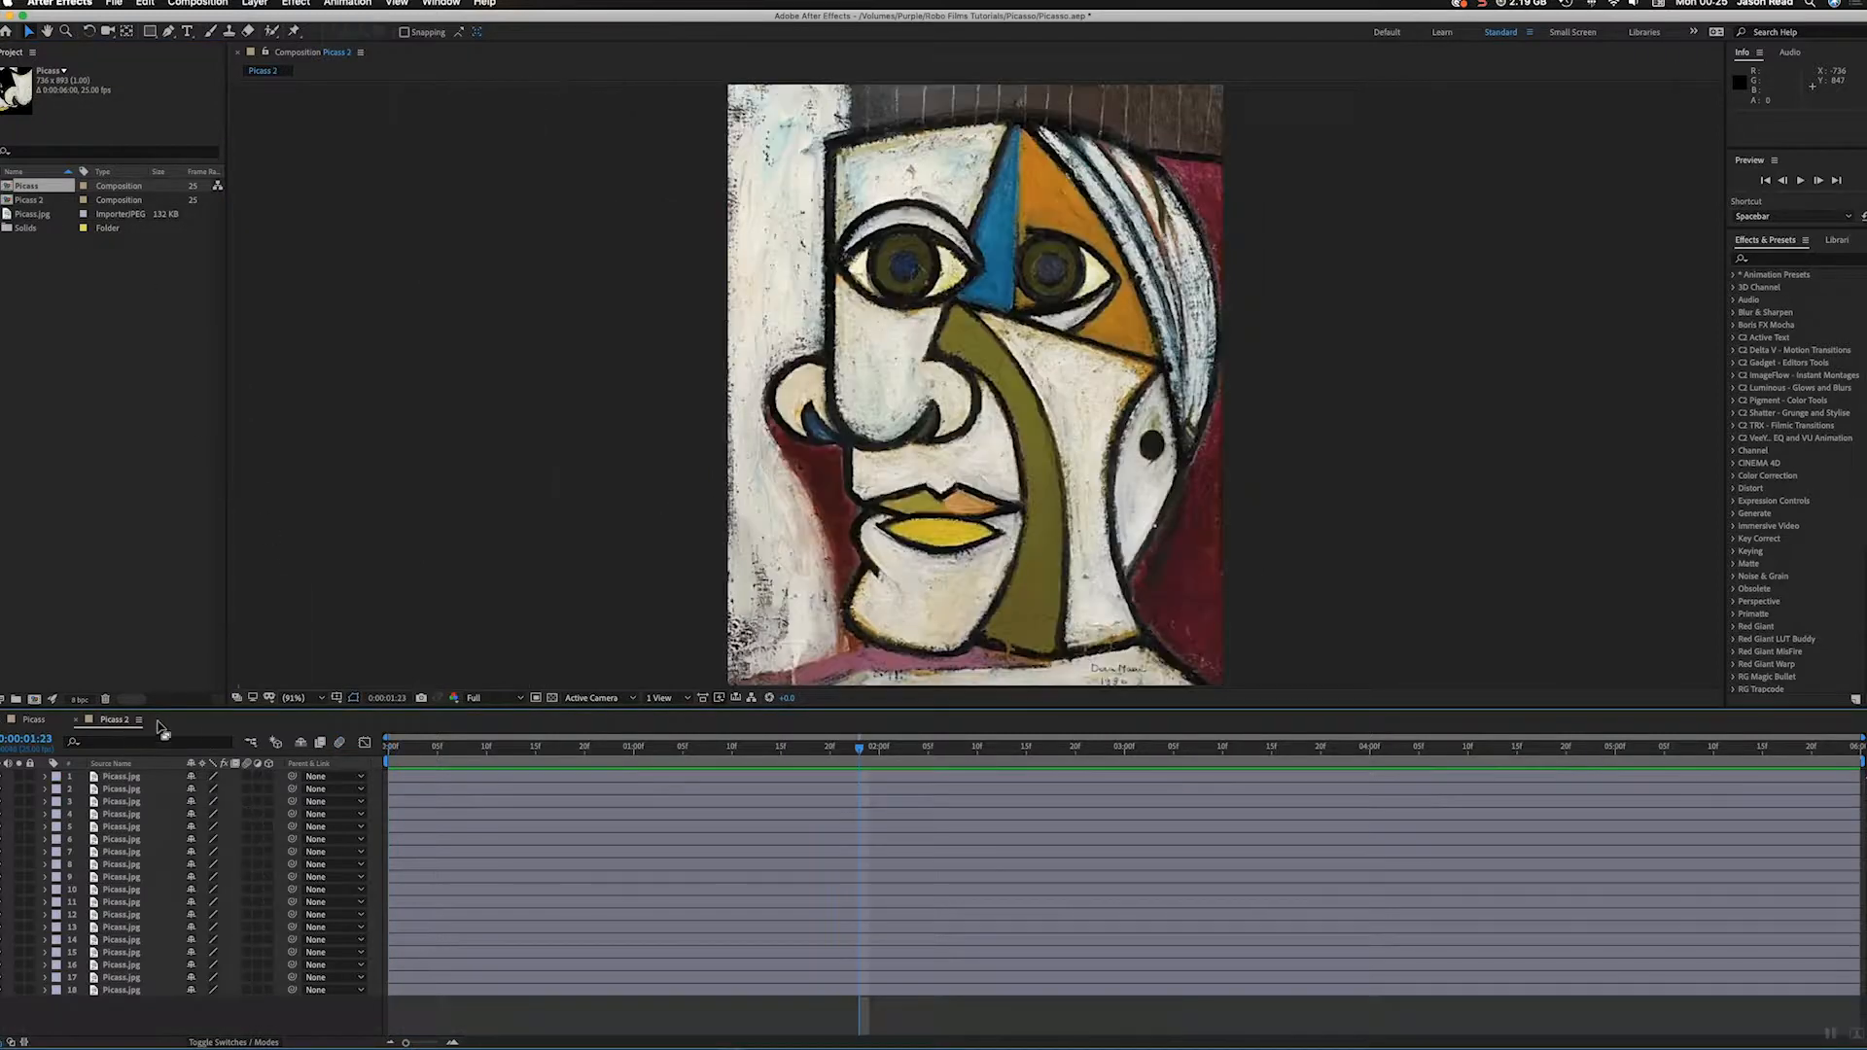
drag(457, 745, 389, 747)
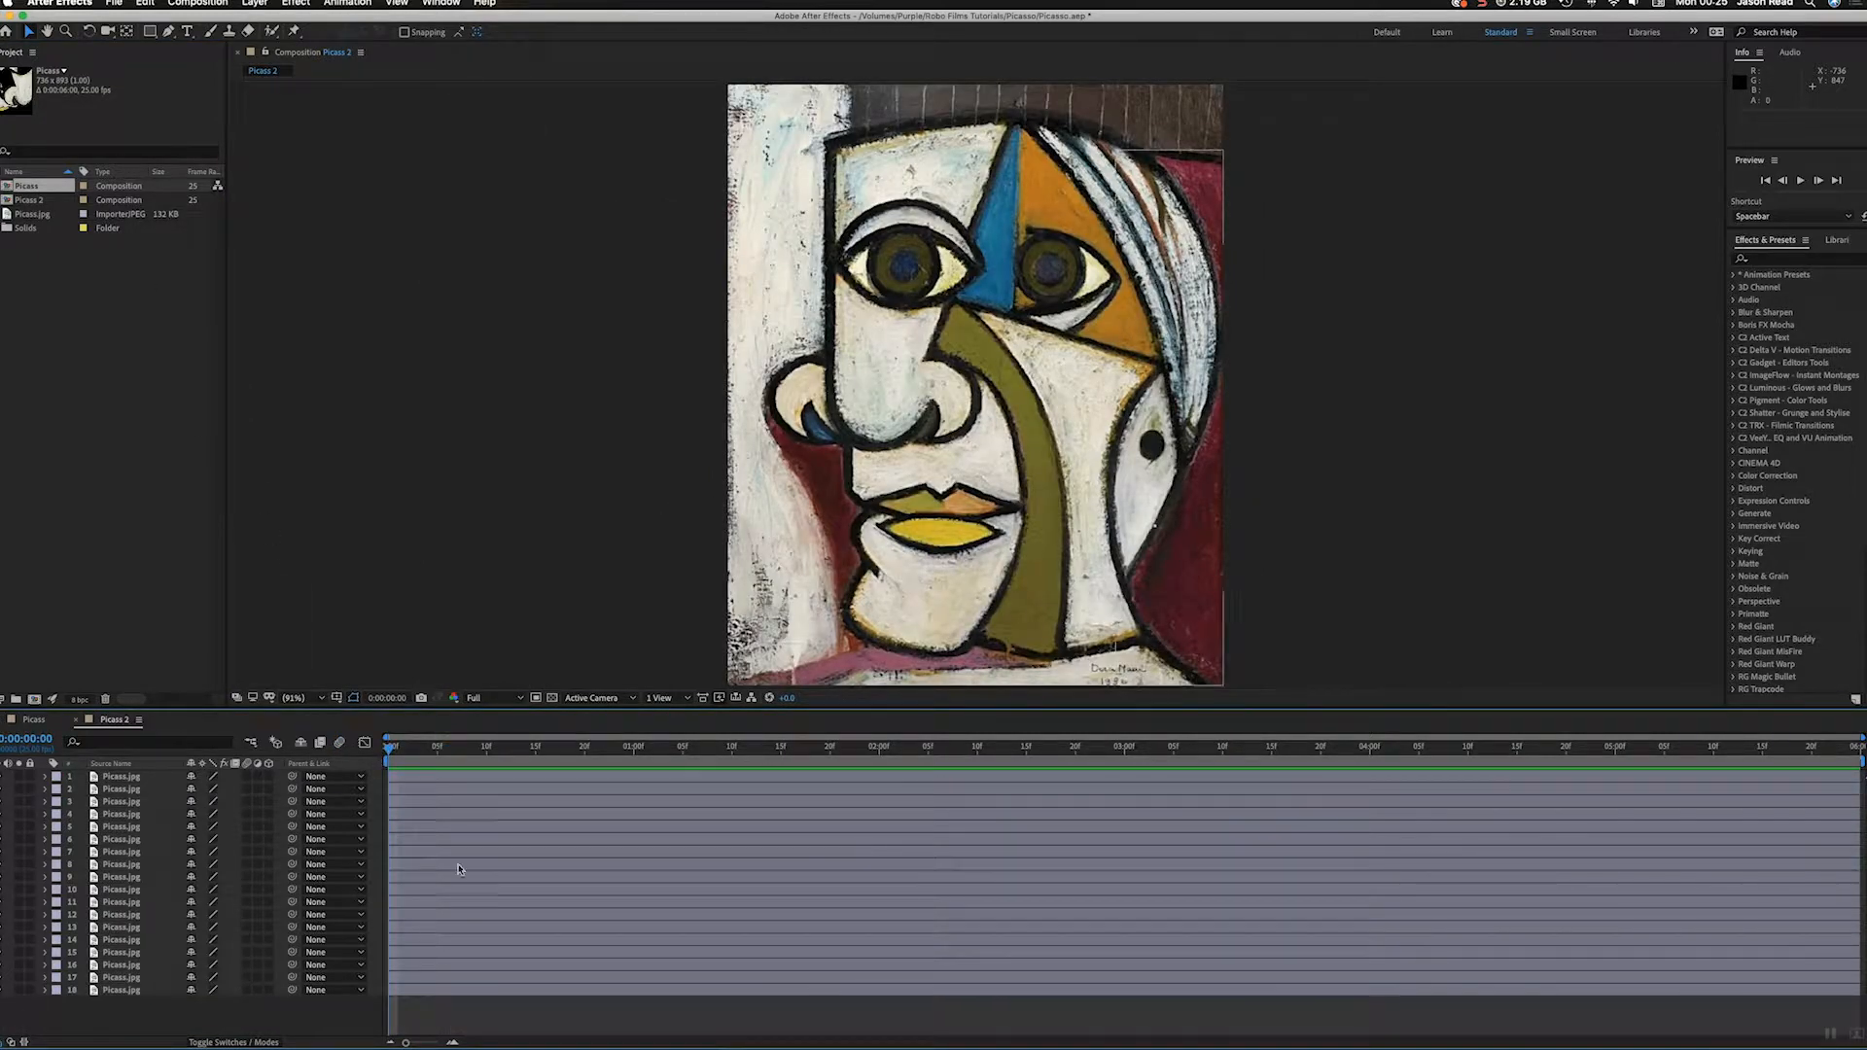
Step: Examine the masked pieces of the painting layer by layer, from layer 18 up to layer 9
click(435, 990)
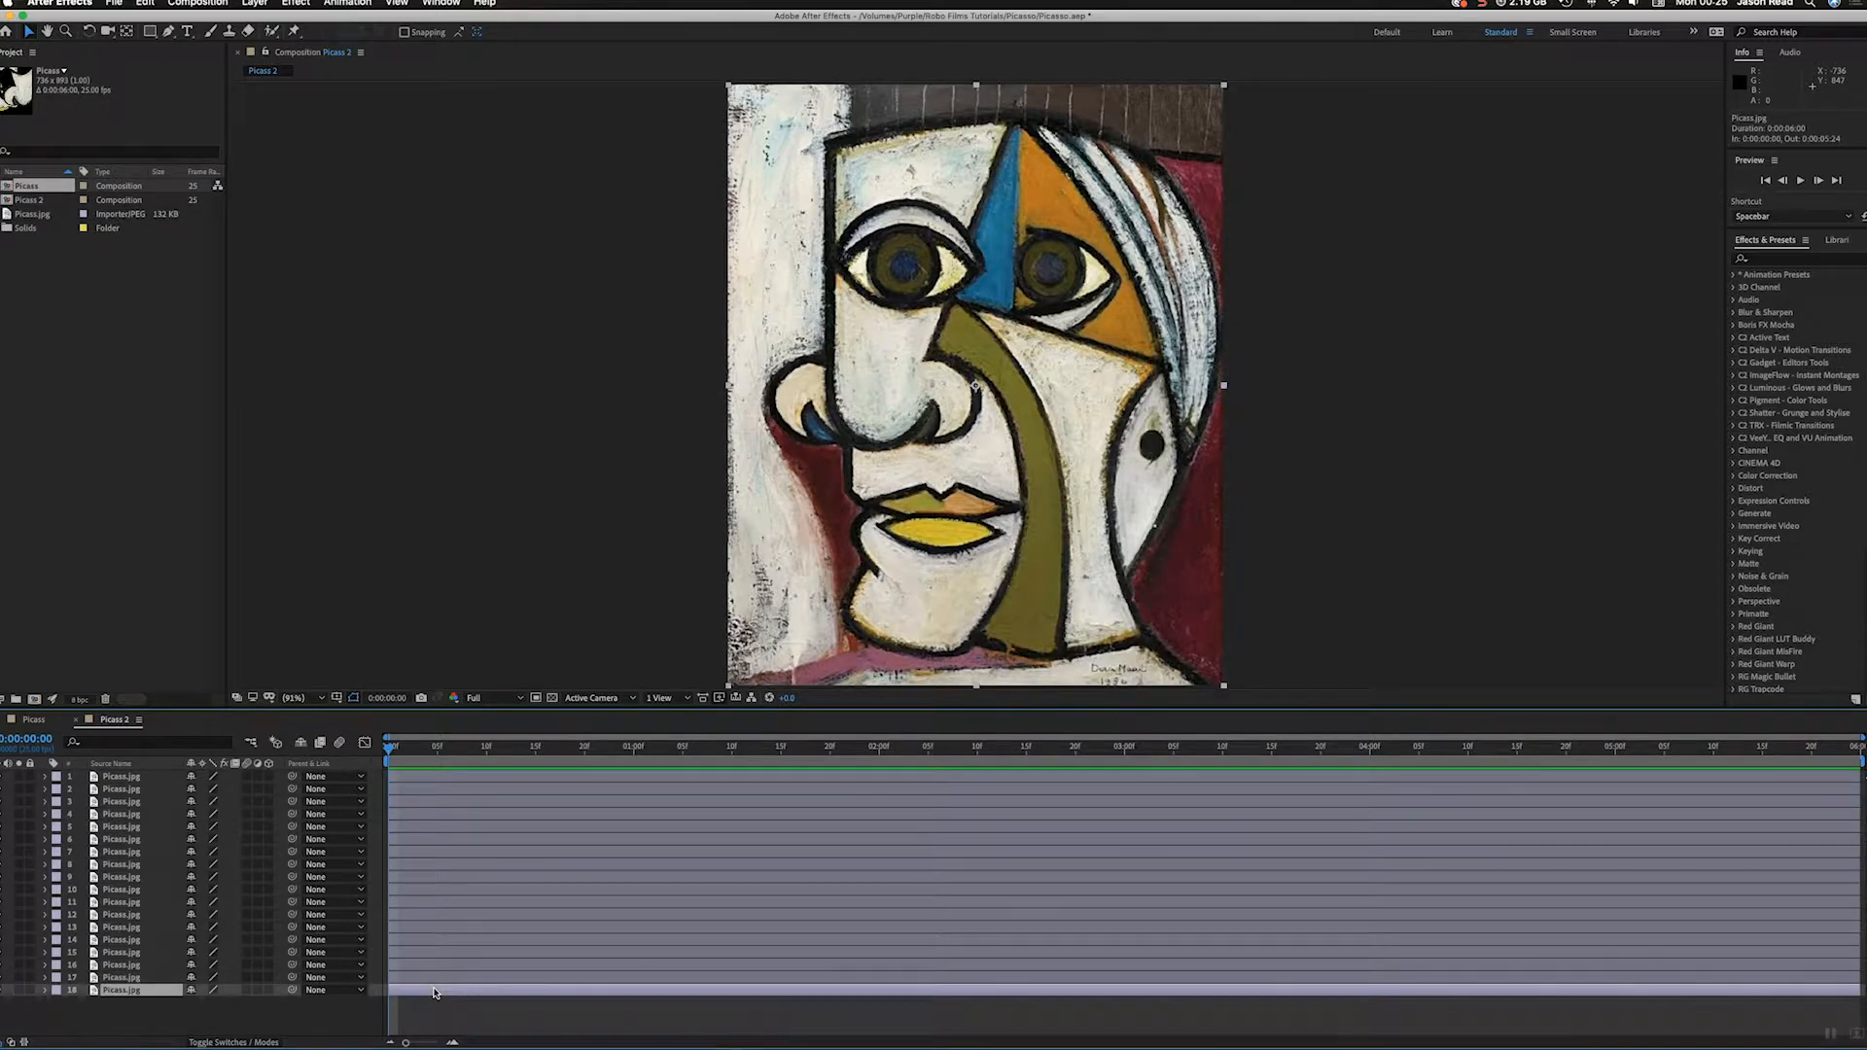
click(475, 977)
click(477, 964)
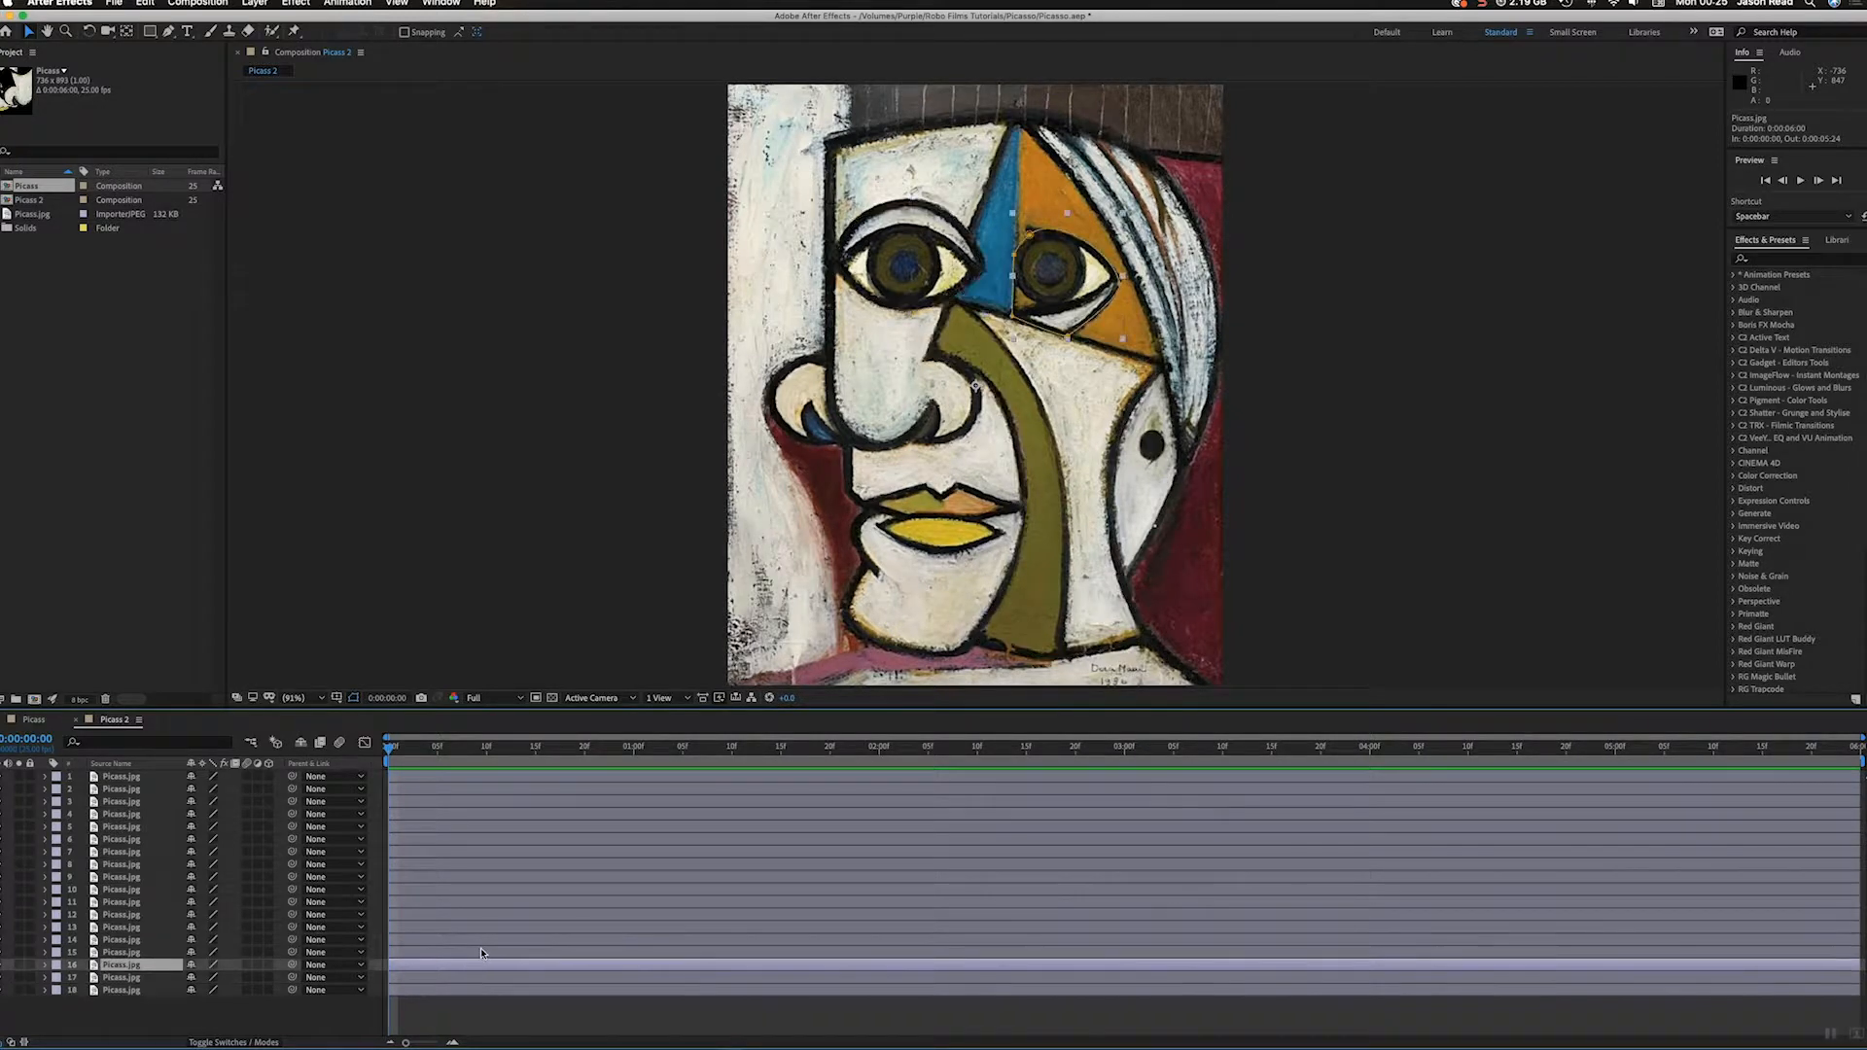
click(481, 951)
click(481, 929)
click(480, 938)
click(481, 914)
click(483, 901)
click(487, 889)
click(489, 877)
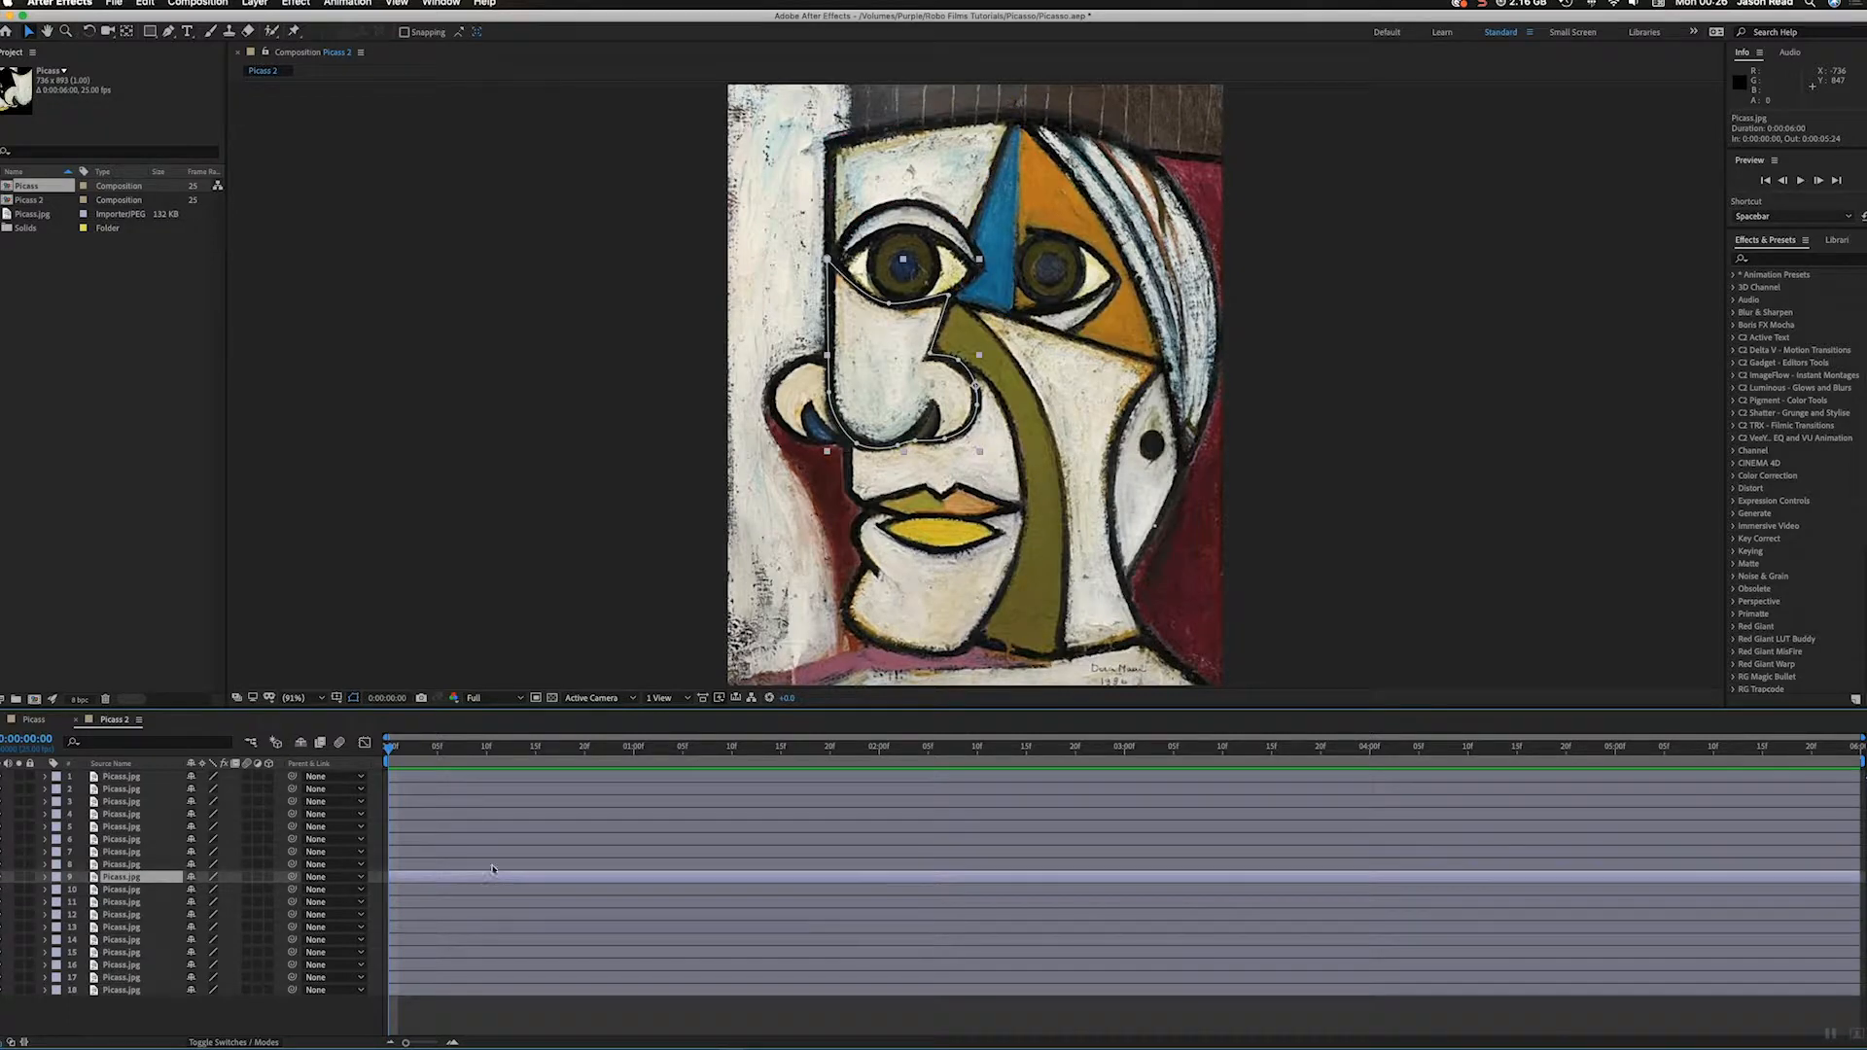
Step: Delete Mask 1 from layer 8, the face piece between the nose and the mouth
click(823, 866)
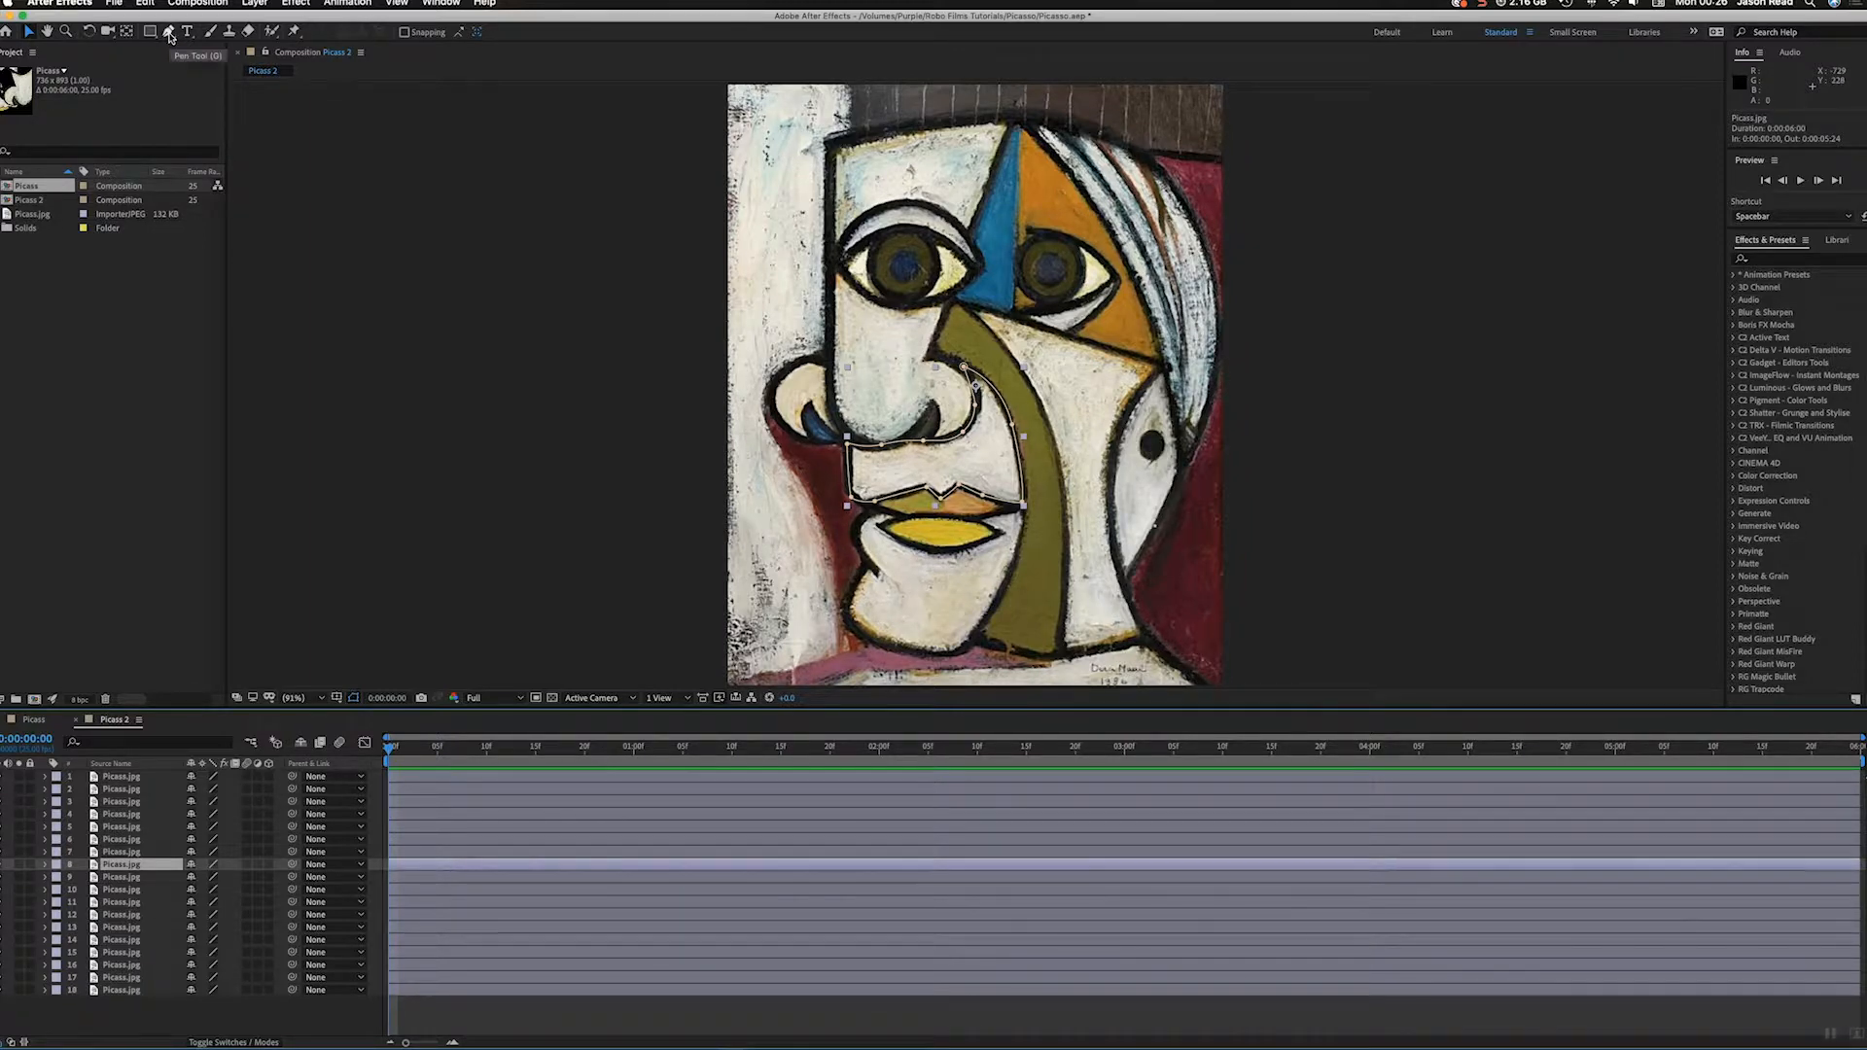
key(m)
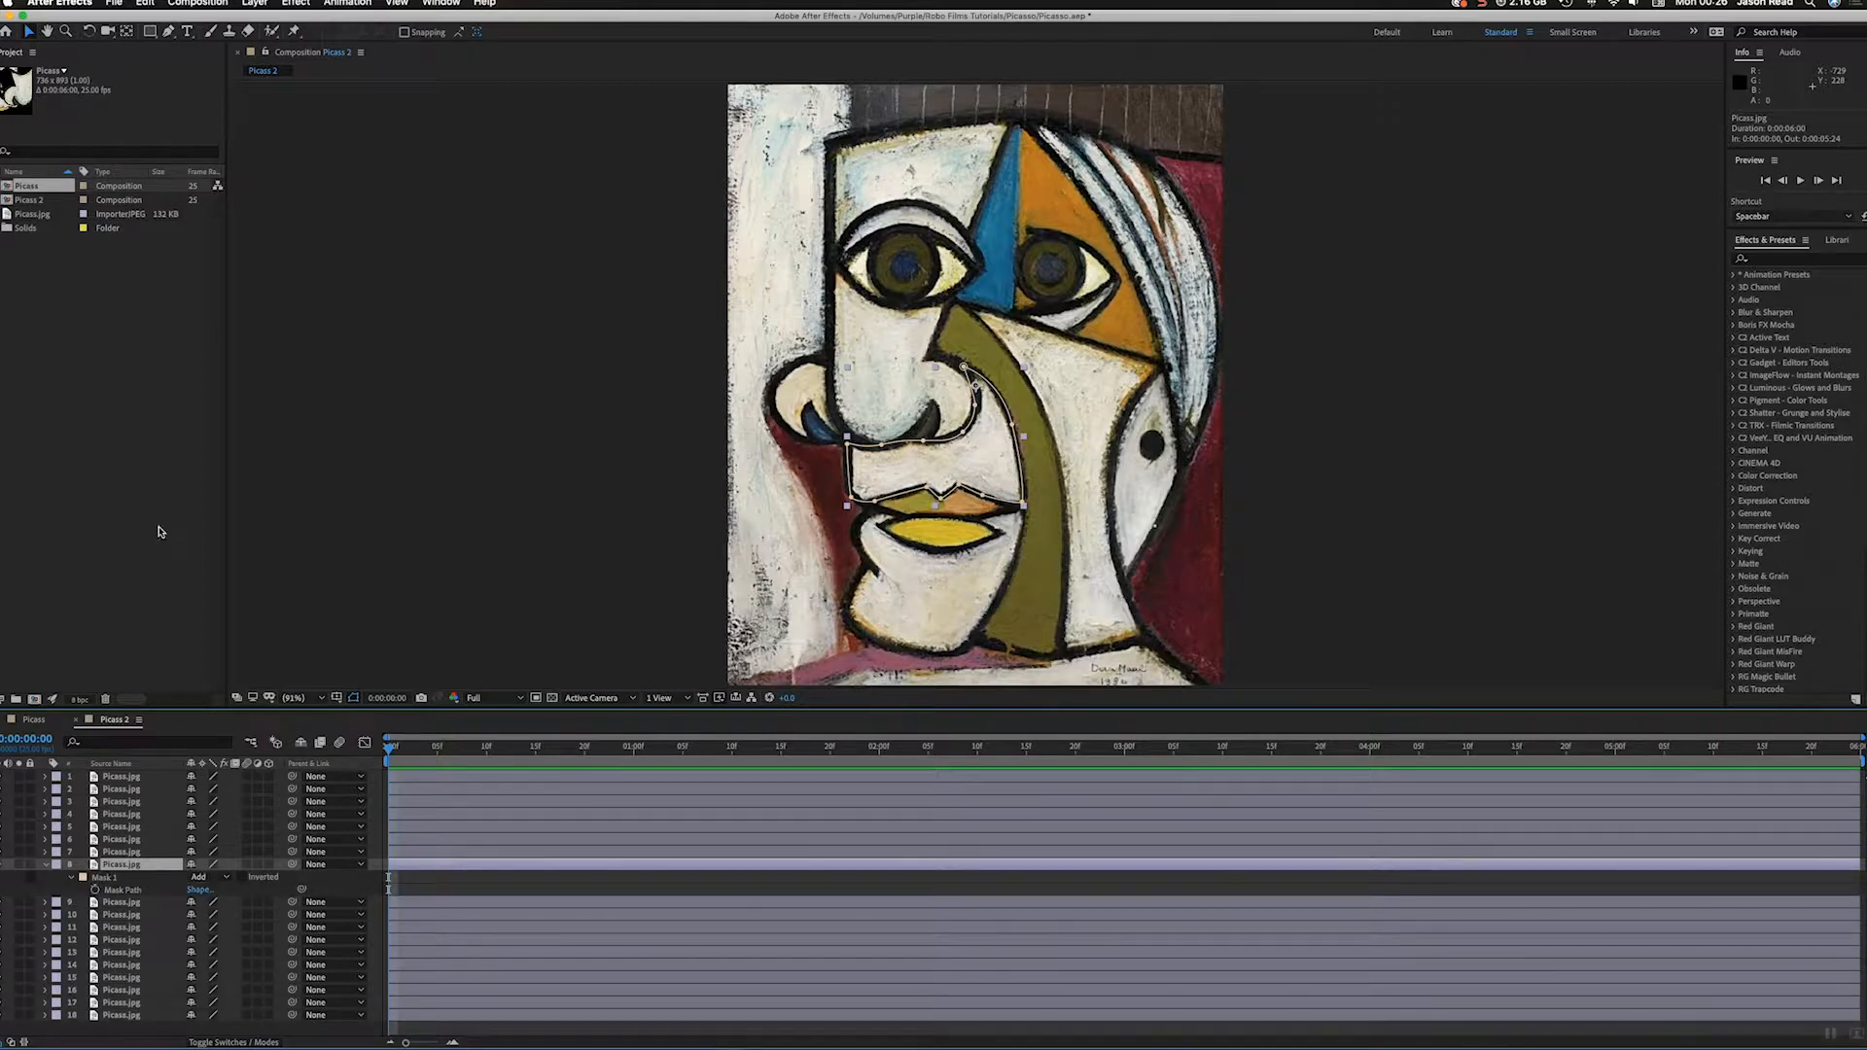
click(110, 879)
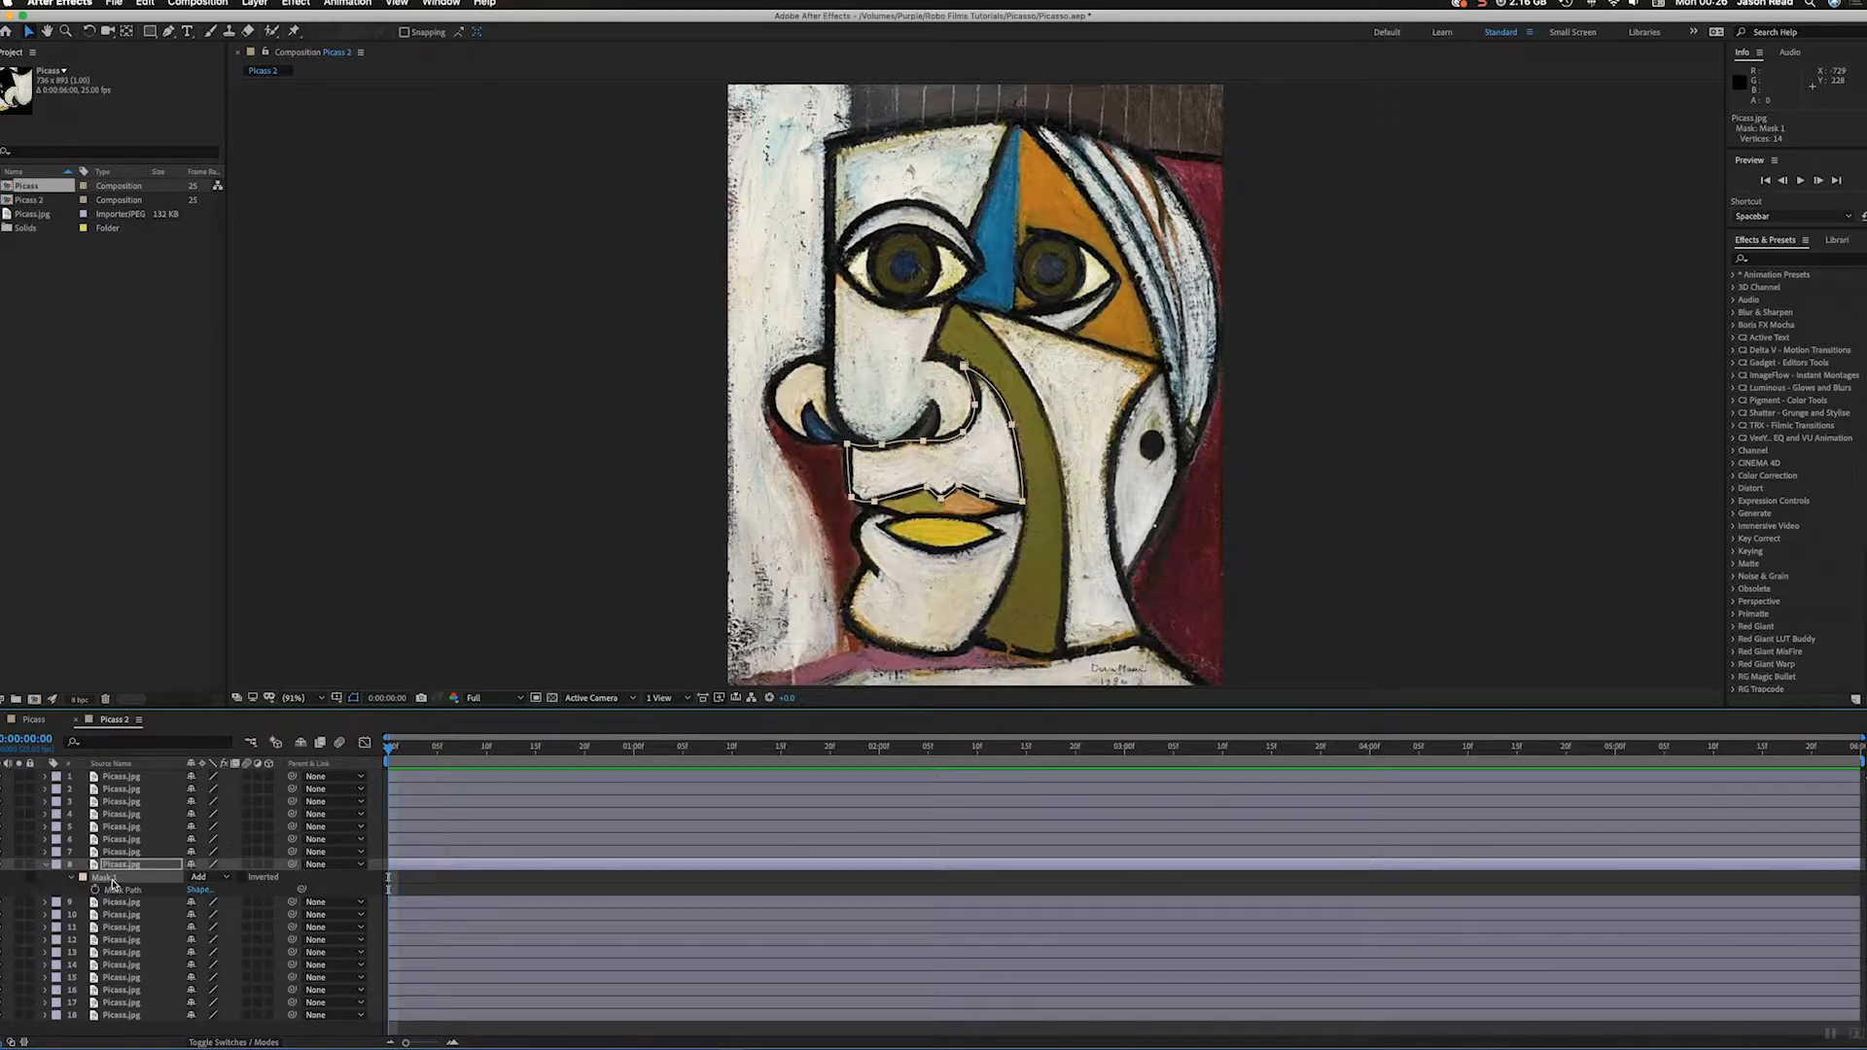
key(Delete)
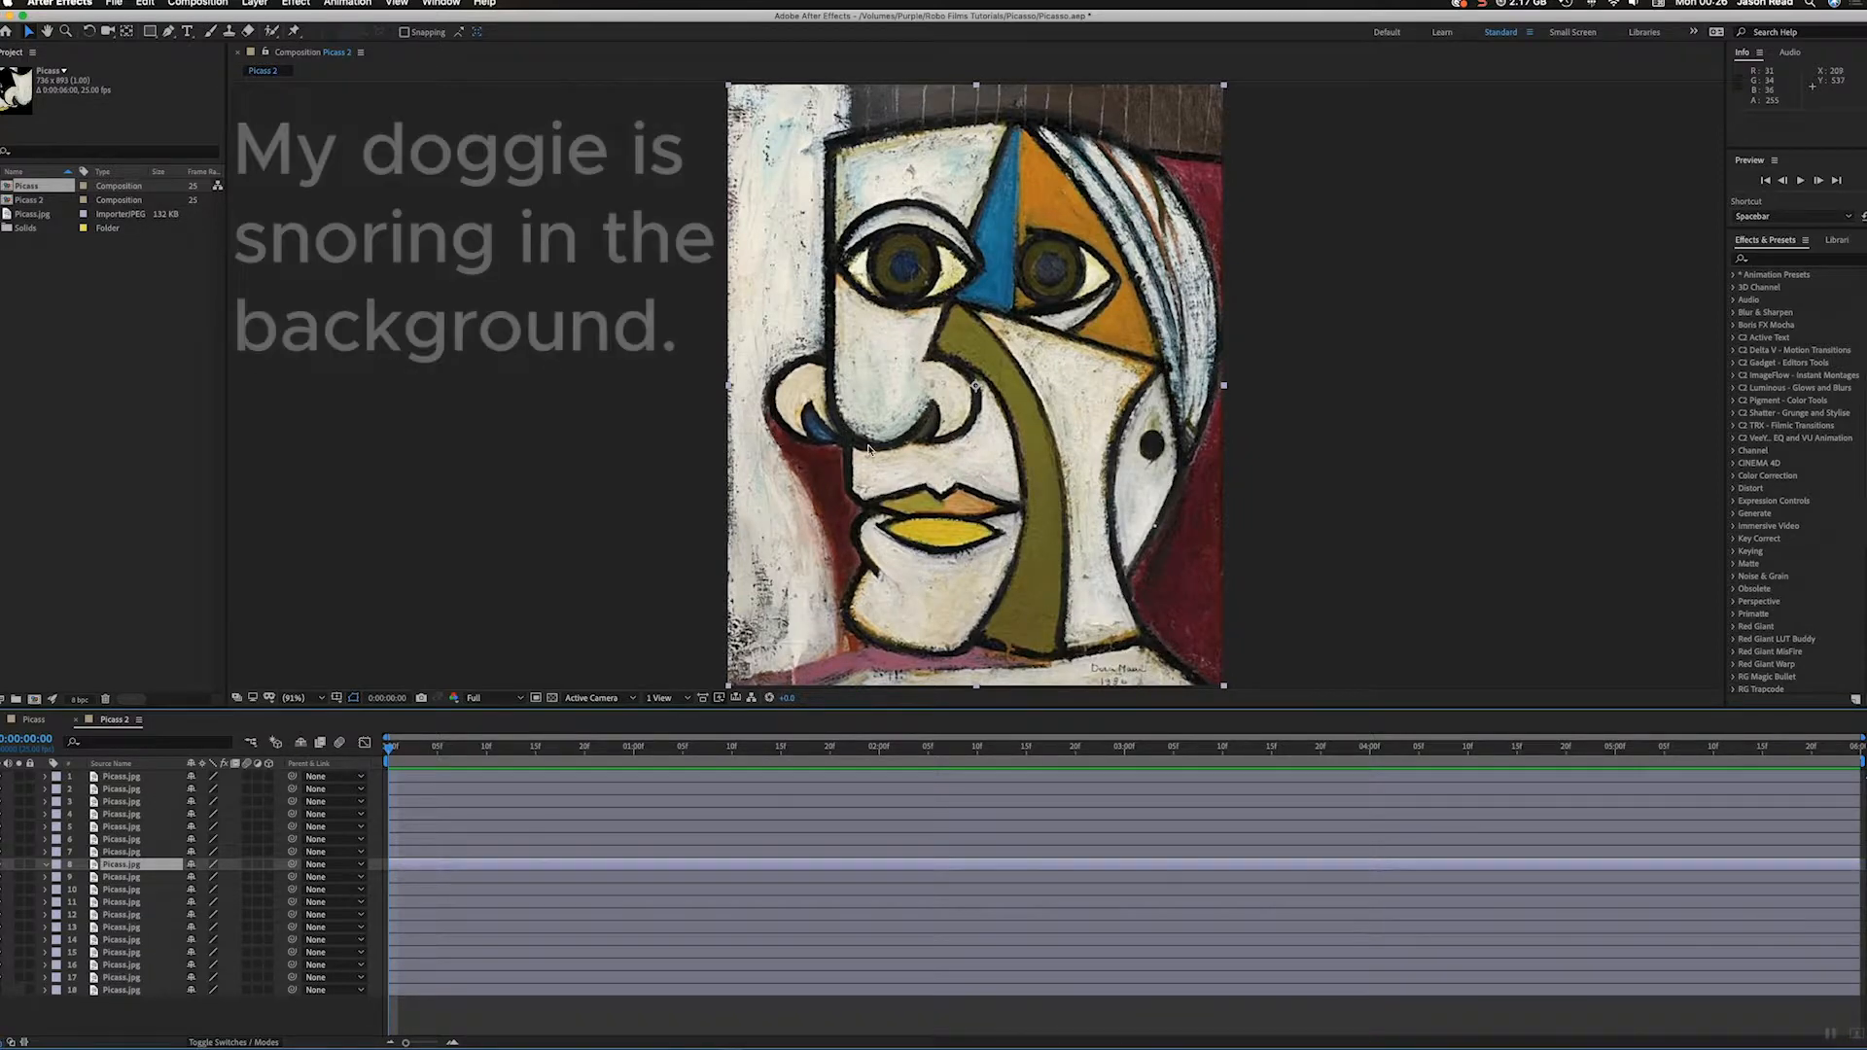
Step: Draw a closed Pen tool mask on layer 8 around the upper-lip and cheek area, following the nose, cheek and lip outlines
click(174, 32)
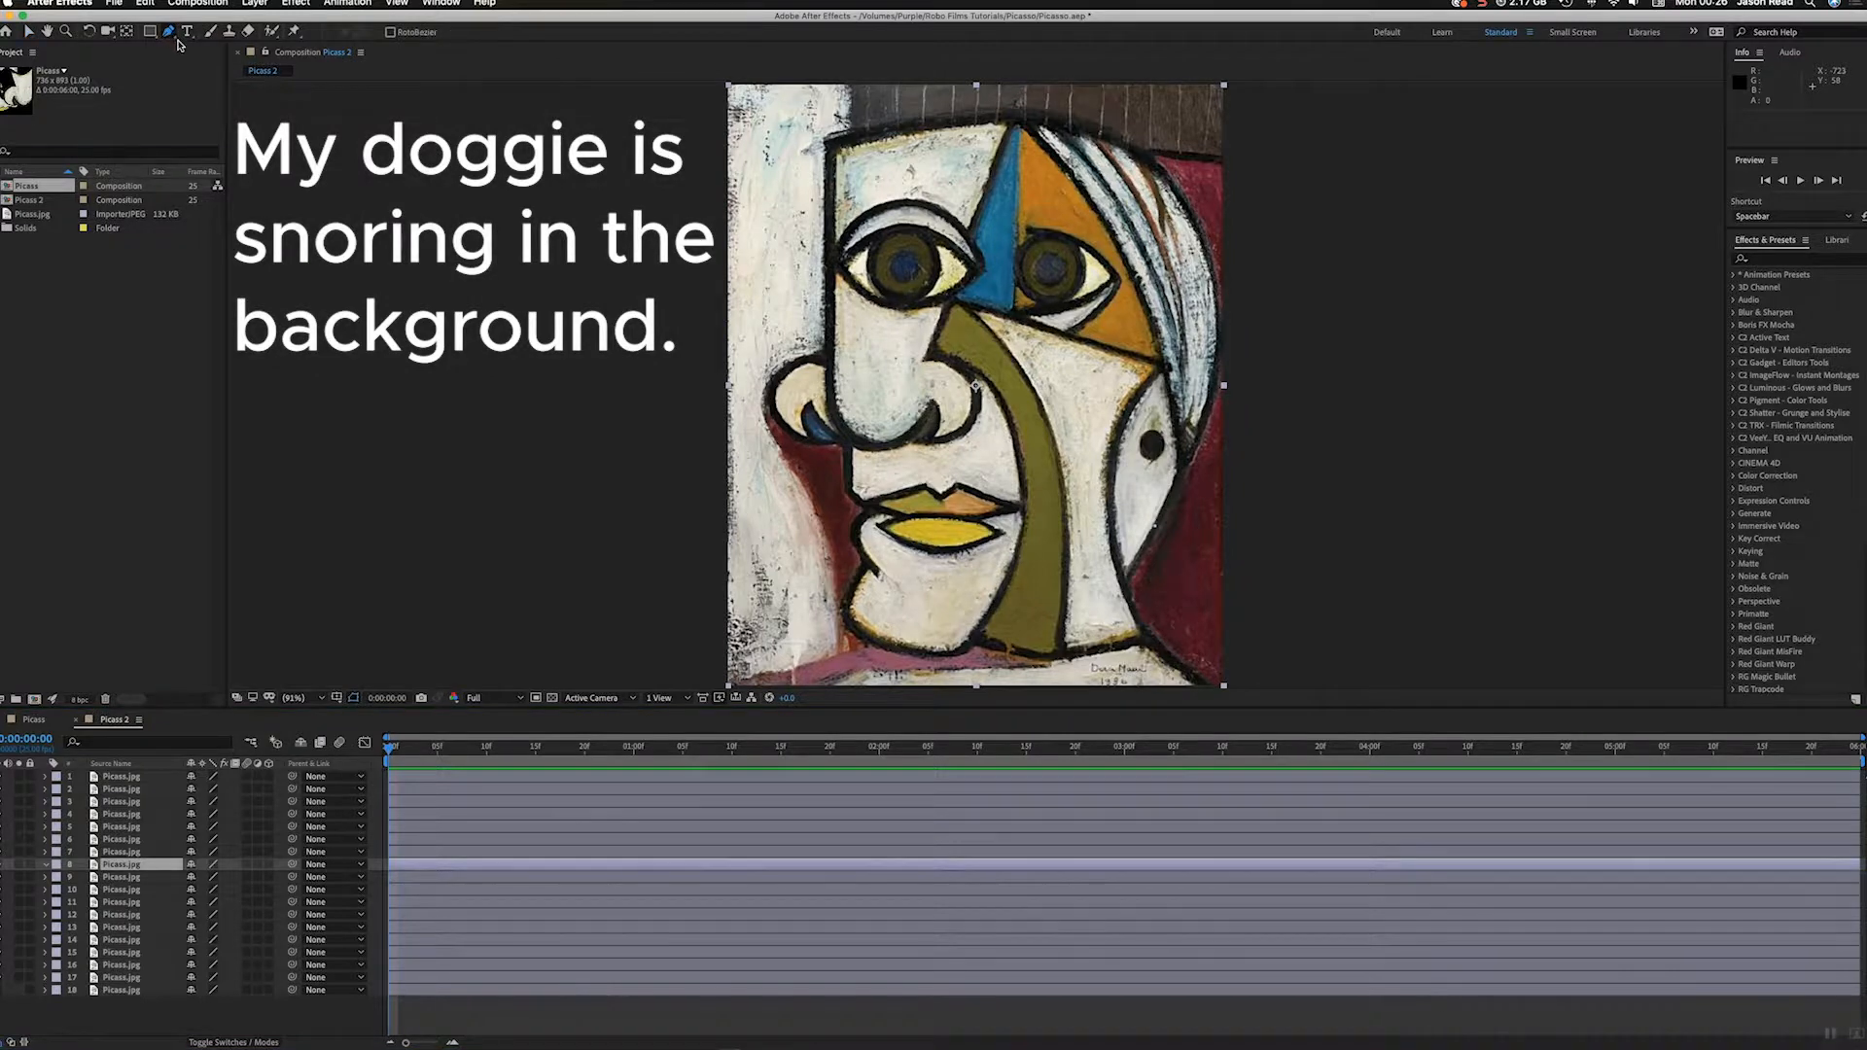
click(851, 440)
drag(894, 443, 934, 417)
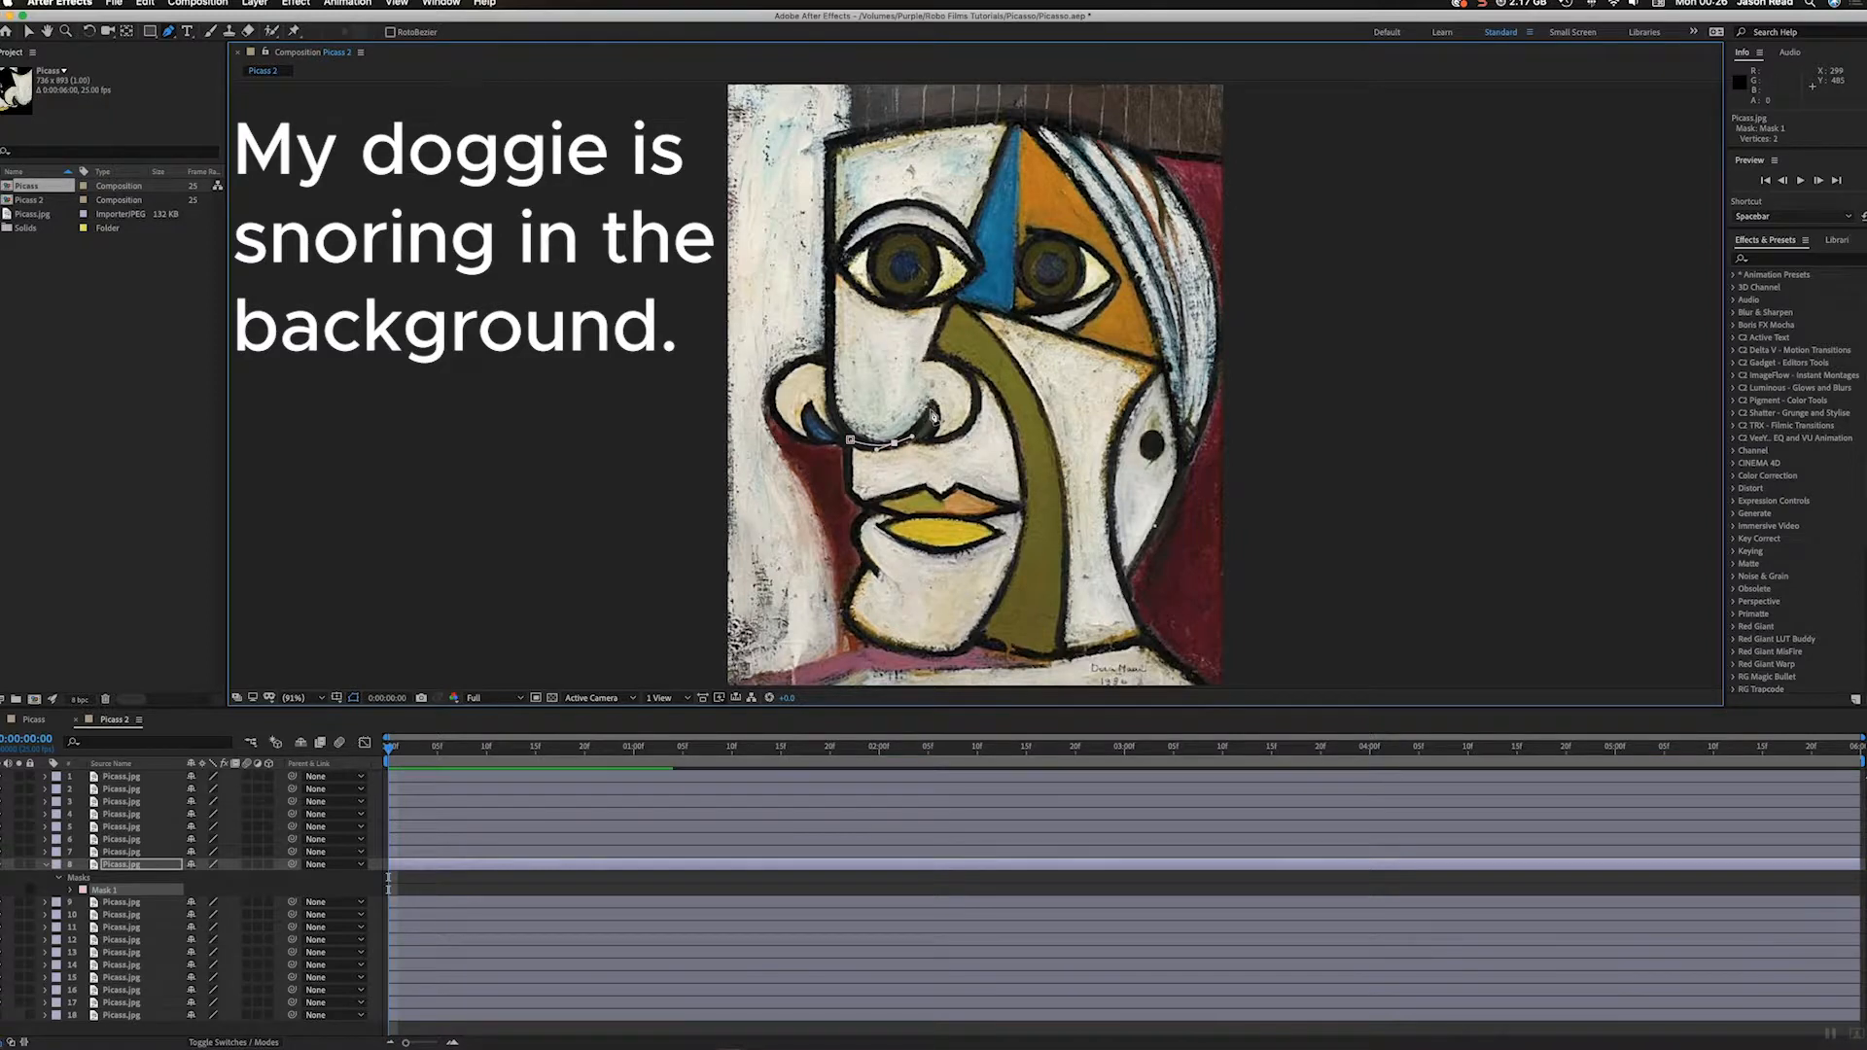
click(933, 408)
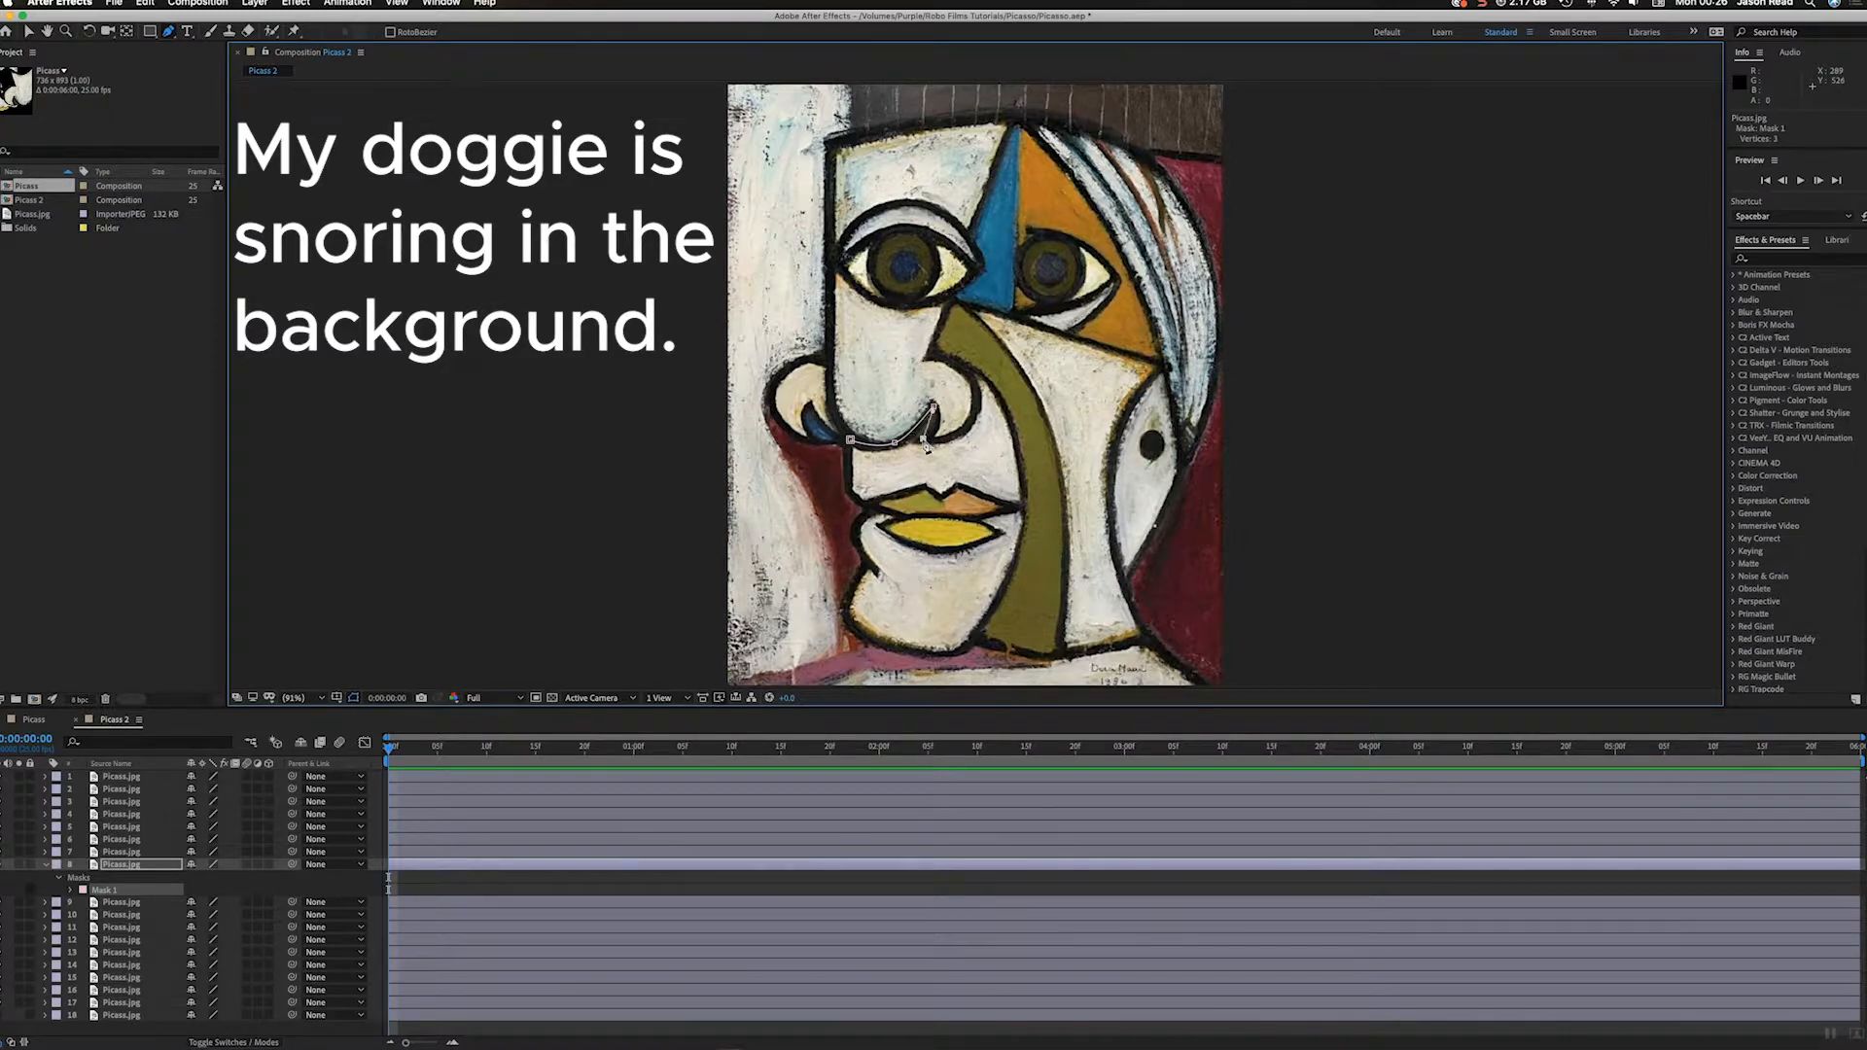
drag(942, 446, 955, 439)
click(976, 399)
drag(995, 392, 1002, 405)
click(1024, 507)
click(849, 494)
click(851, 441)
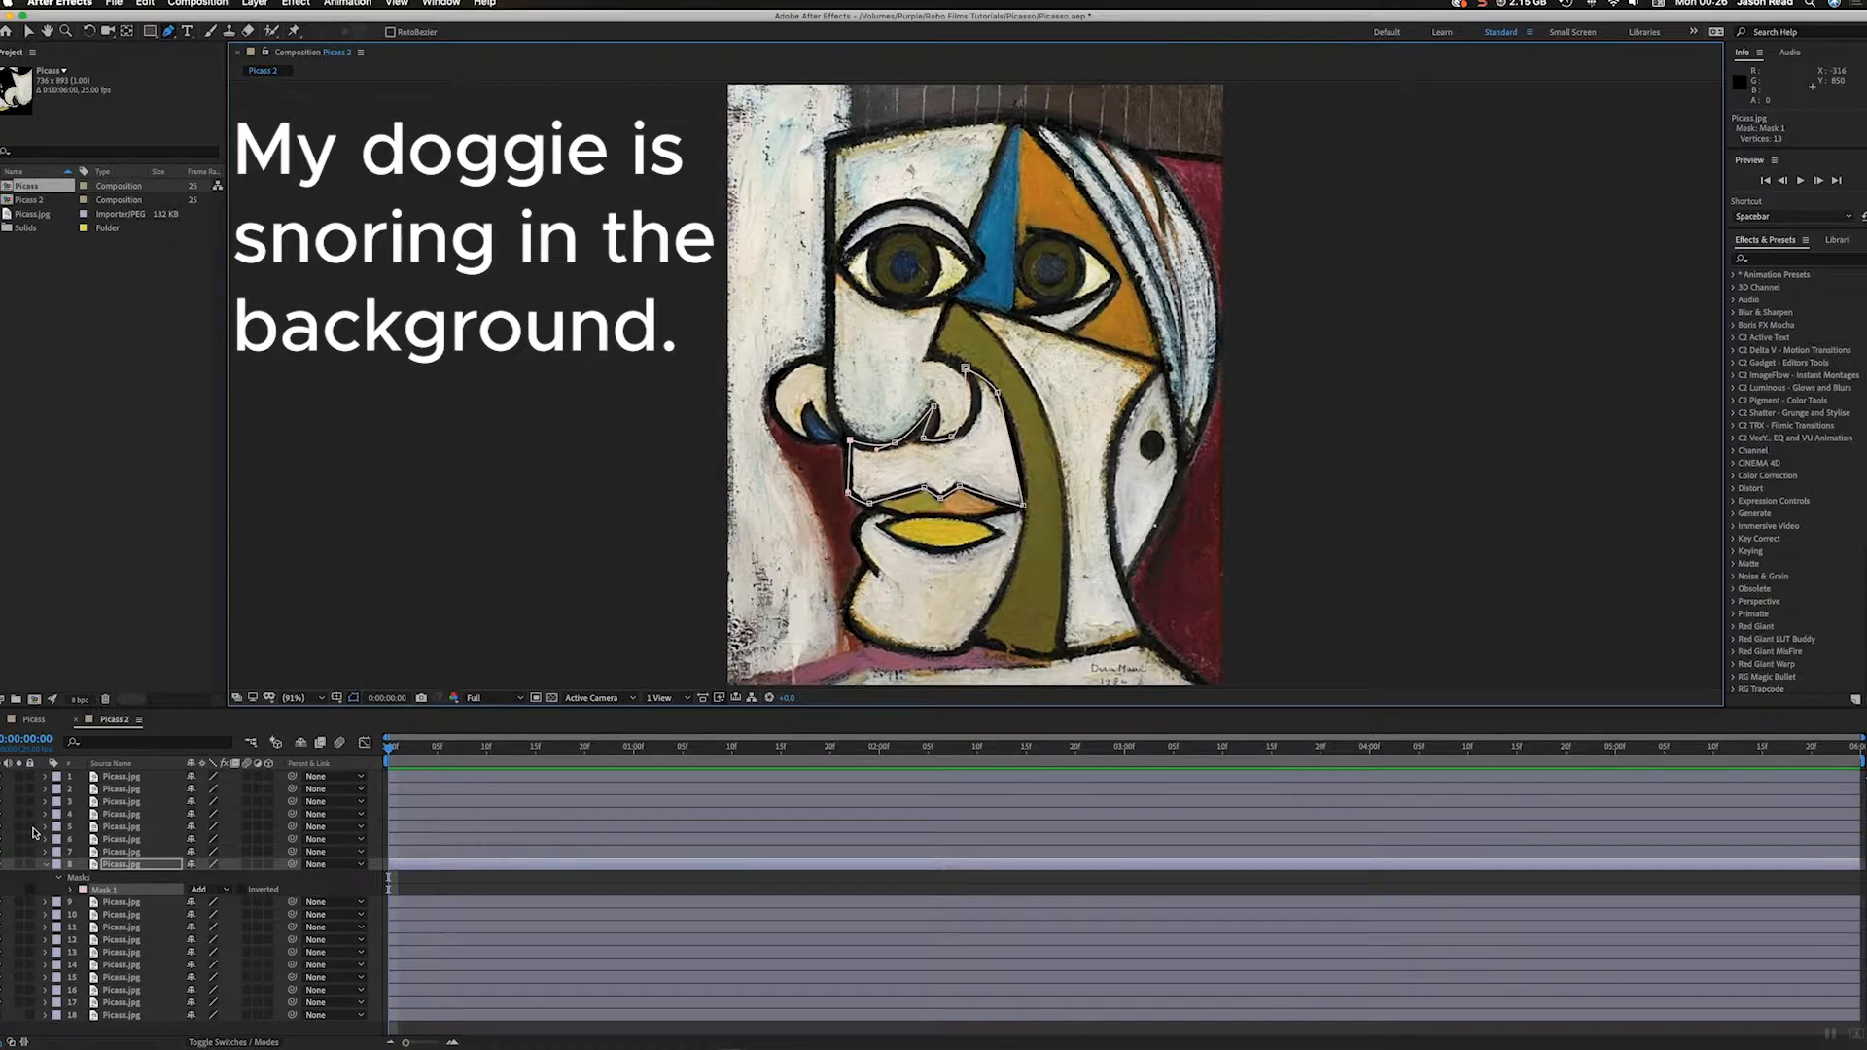
Step: Refine the mask curves of layer 8 along the nostril, lip and cheek edges while soloing it, then unsolo, collapse and deselect the layer
click(19, 865)
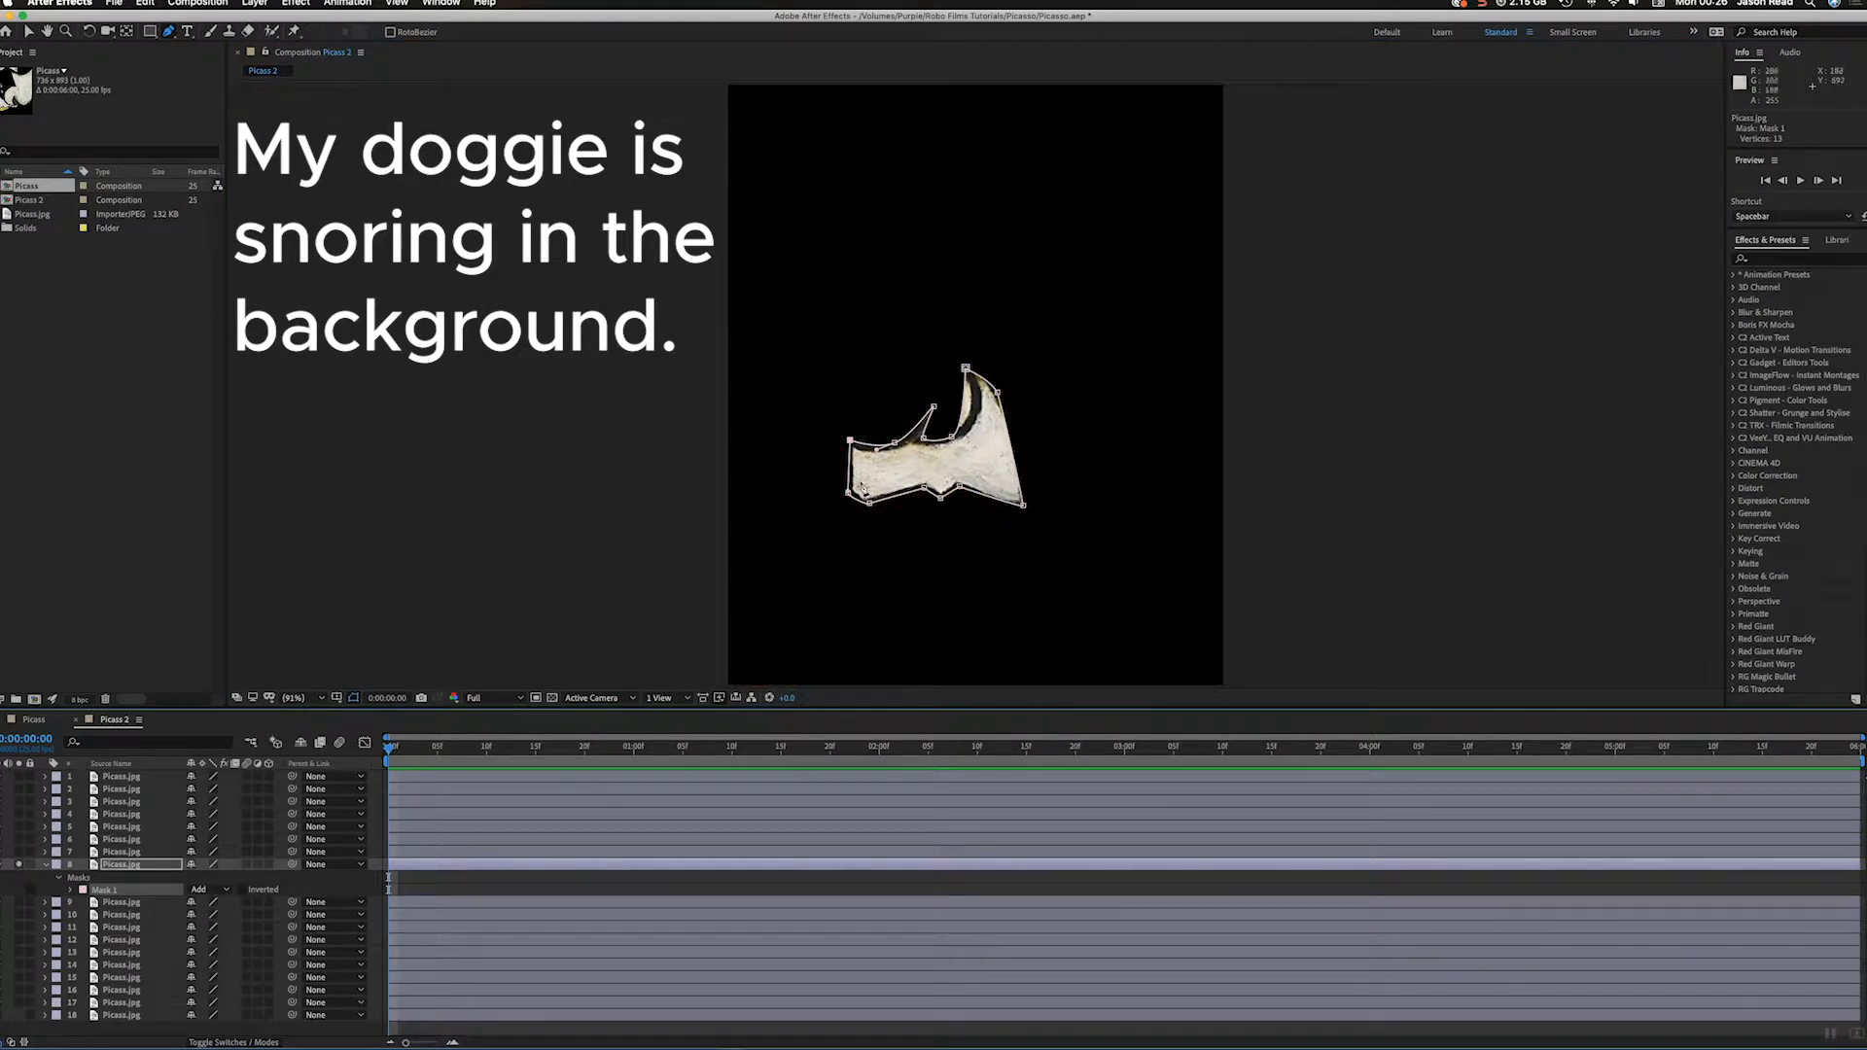
drag(967, 436, 995, 422)
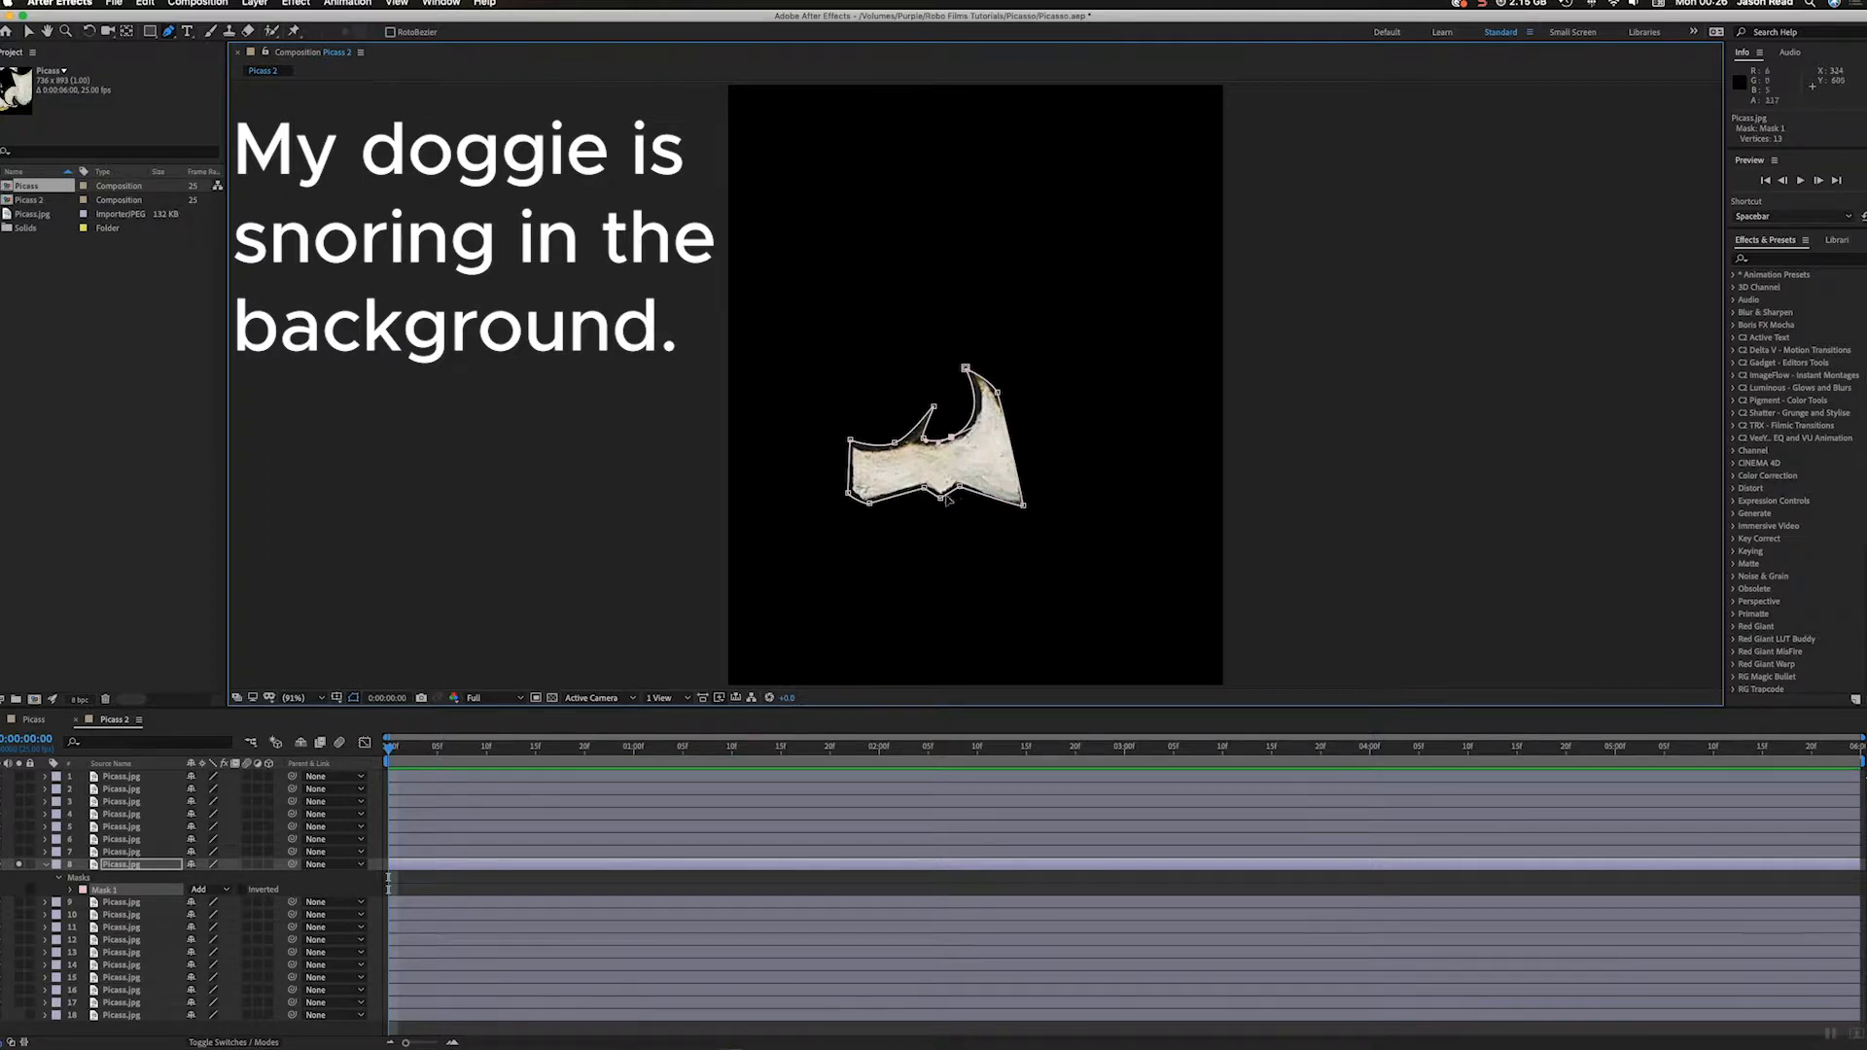
drag(960, 486, 1027, 505)
drag(1003, 404, 1008, 405)
click(17, 864)
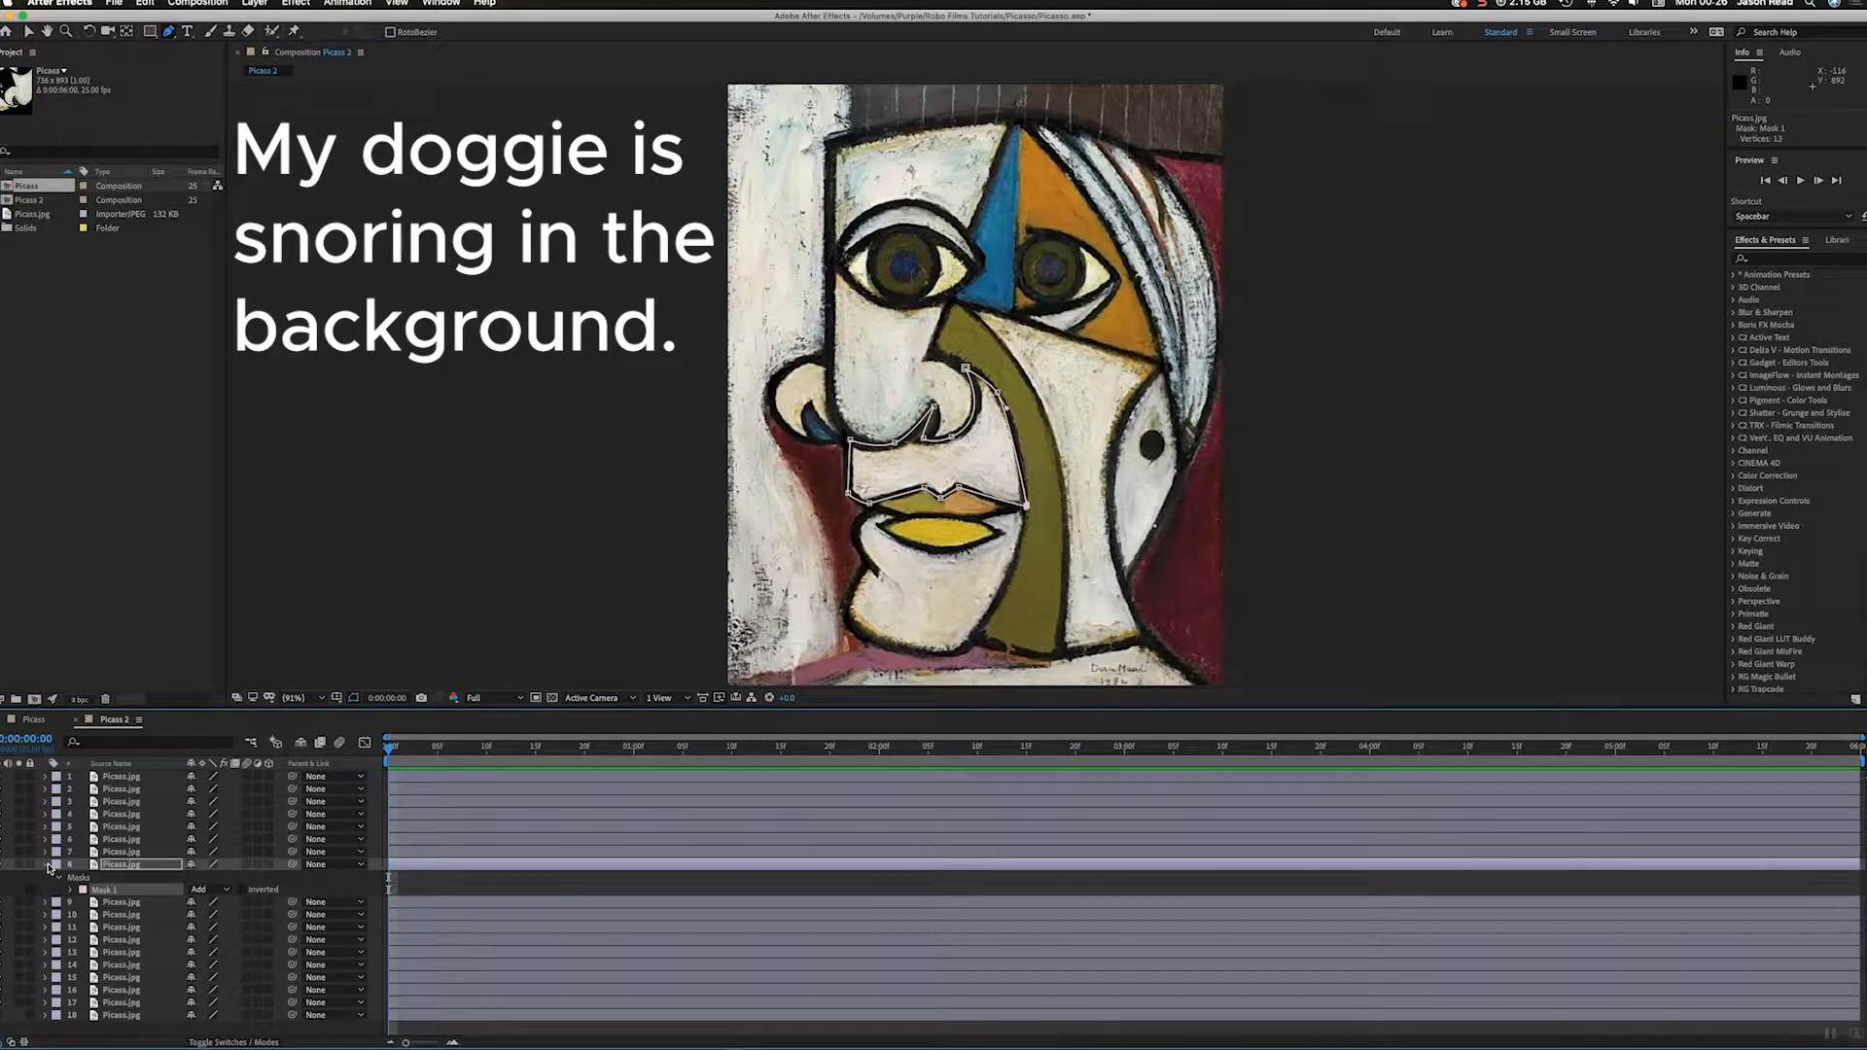
click(45, 864)
click(389, 1011)
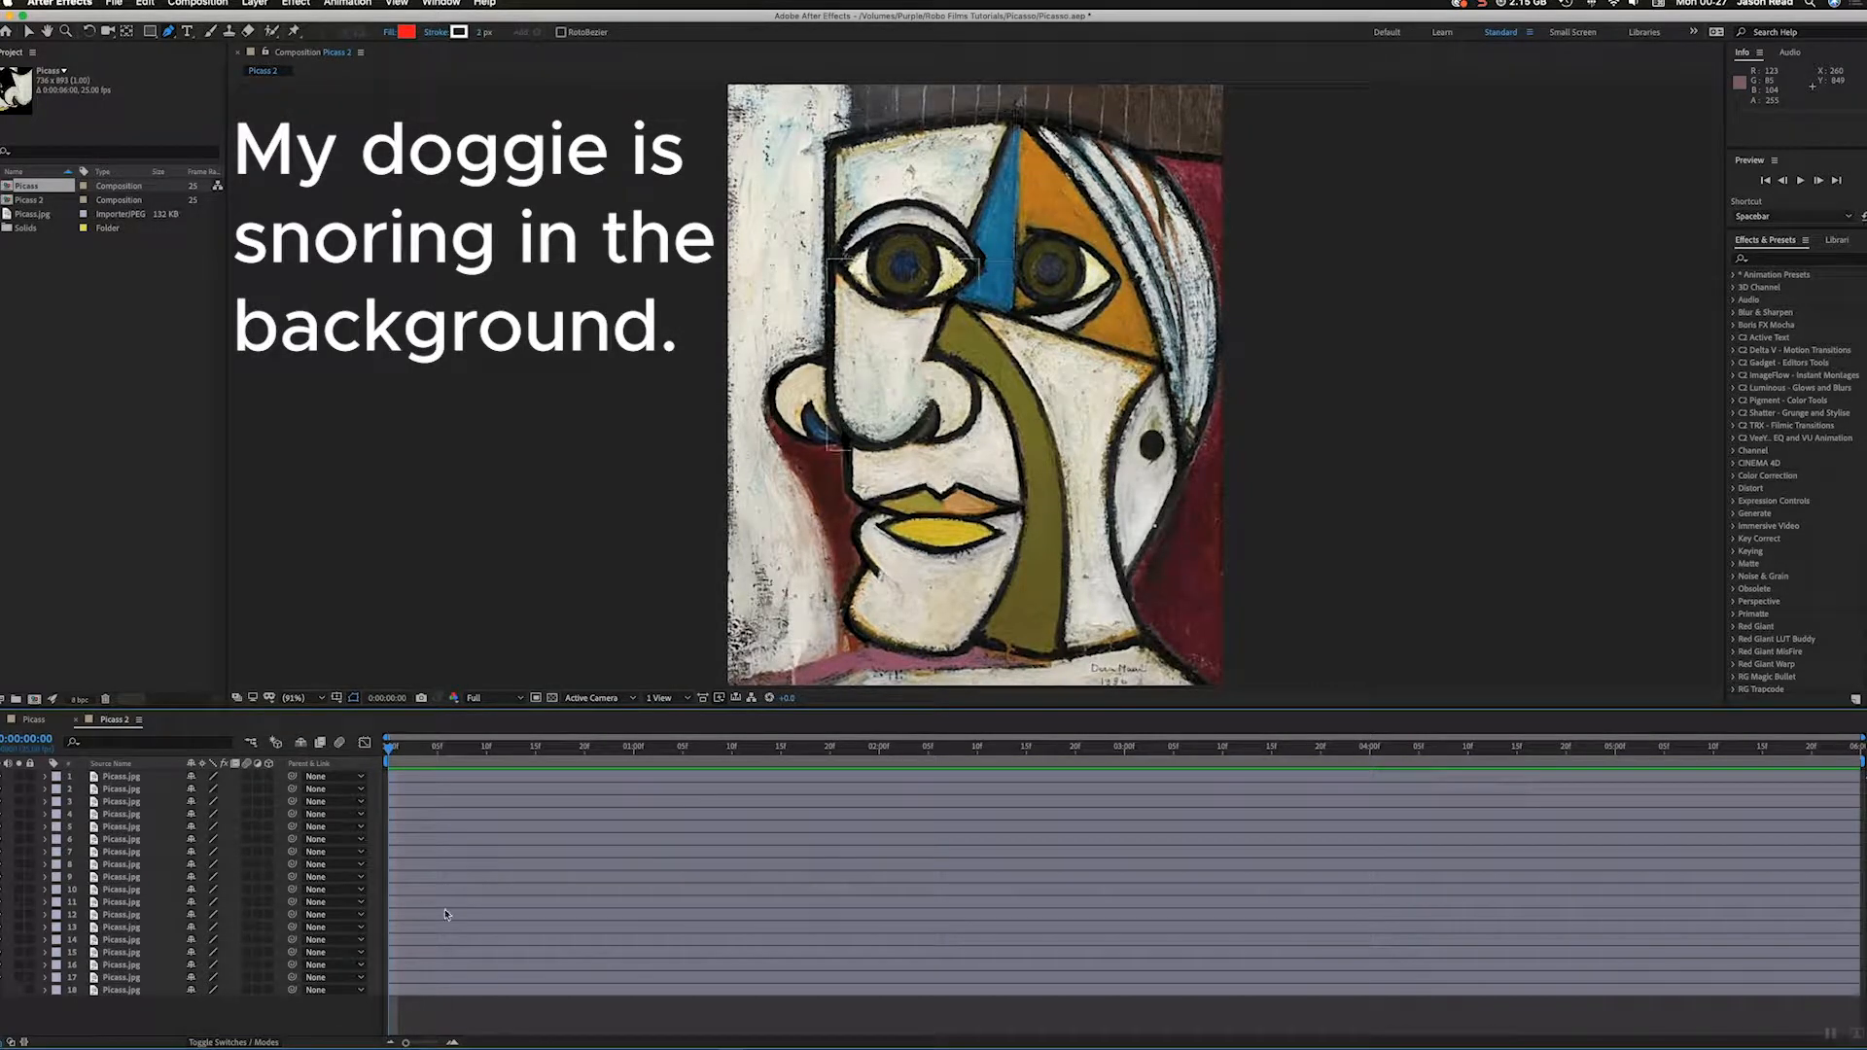
Step: Hide layer 18, the full unmasked painting behind the cut-out pieces
click(572, 978)
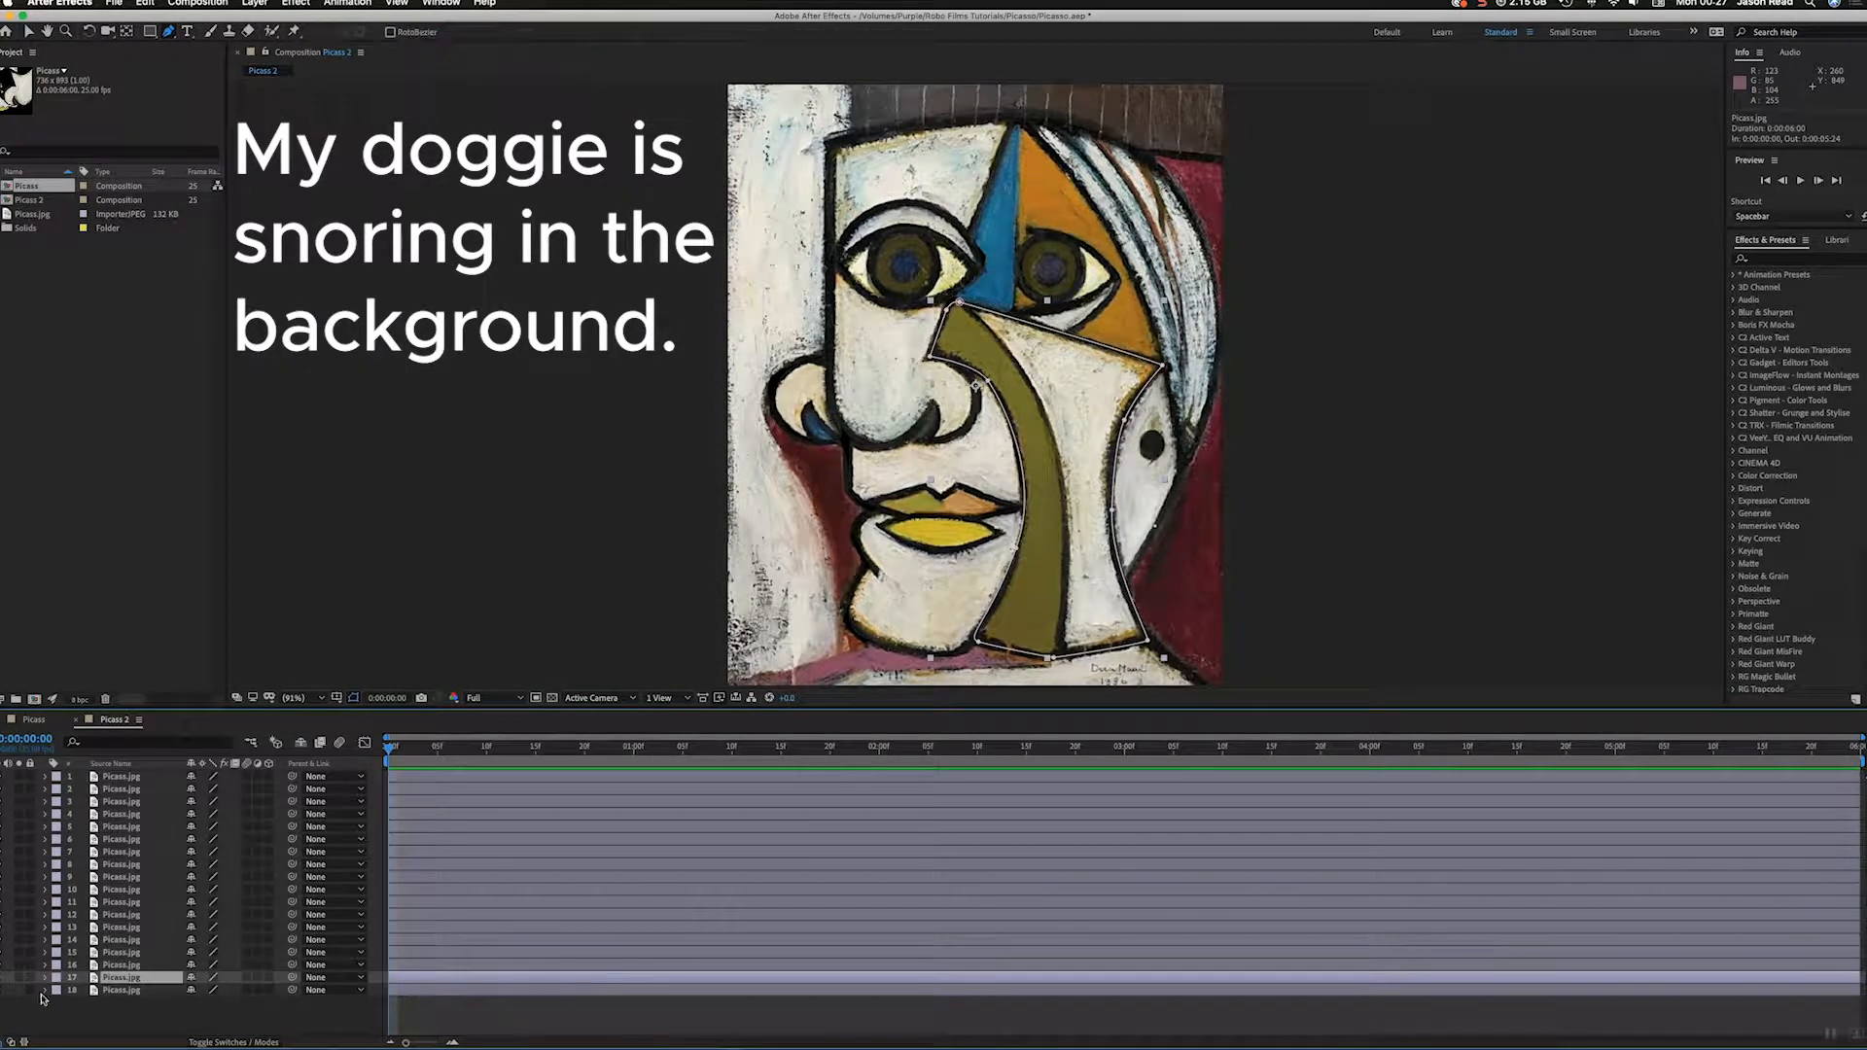
click(132, 994)
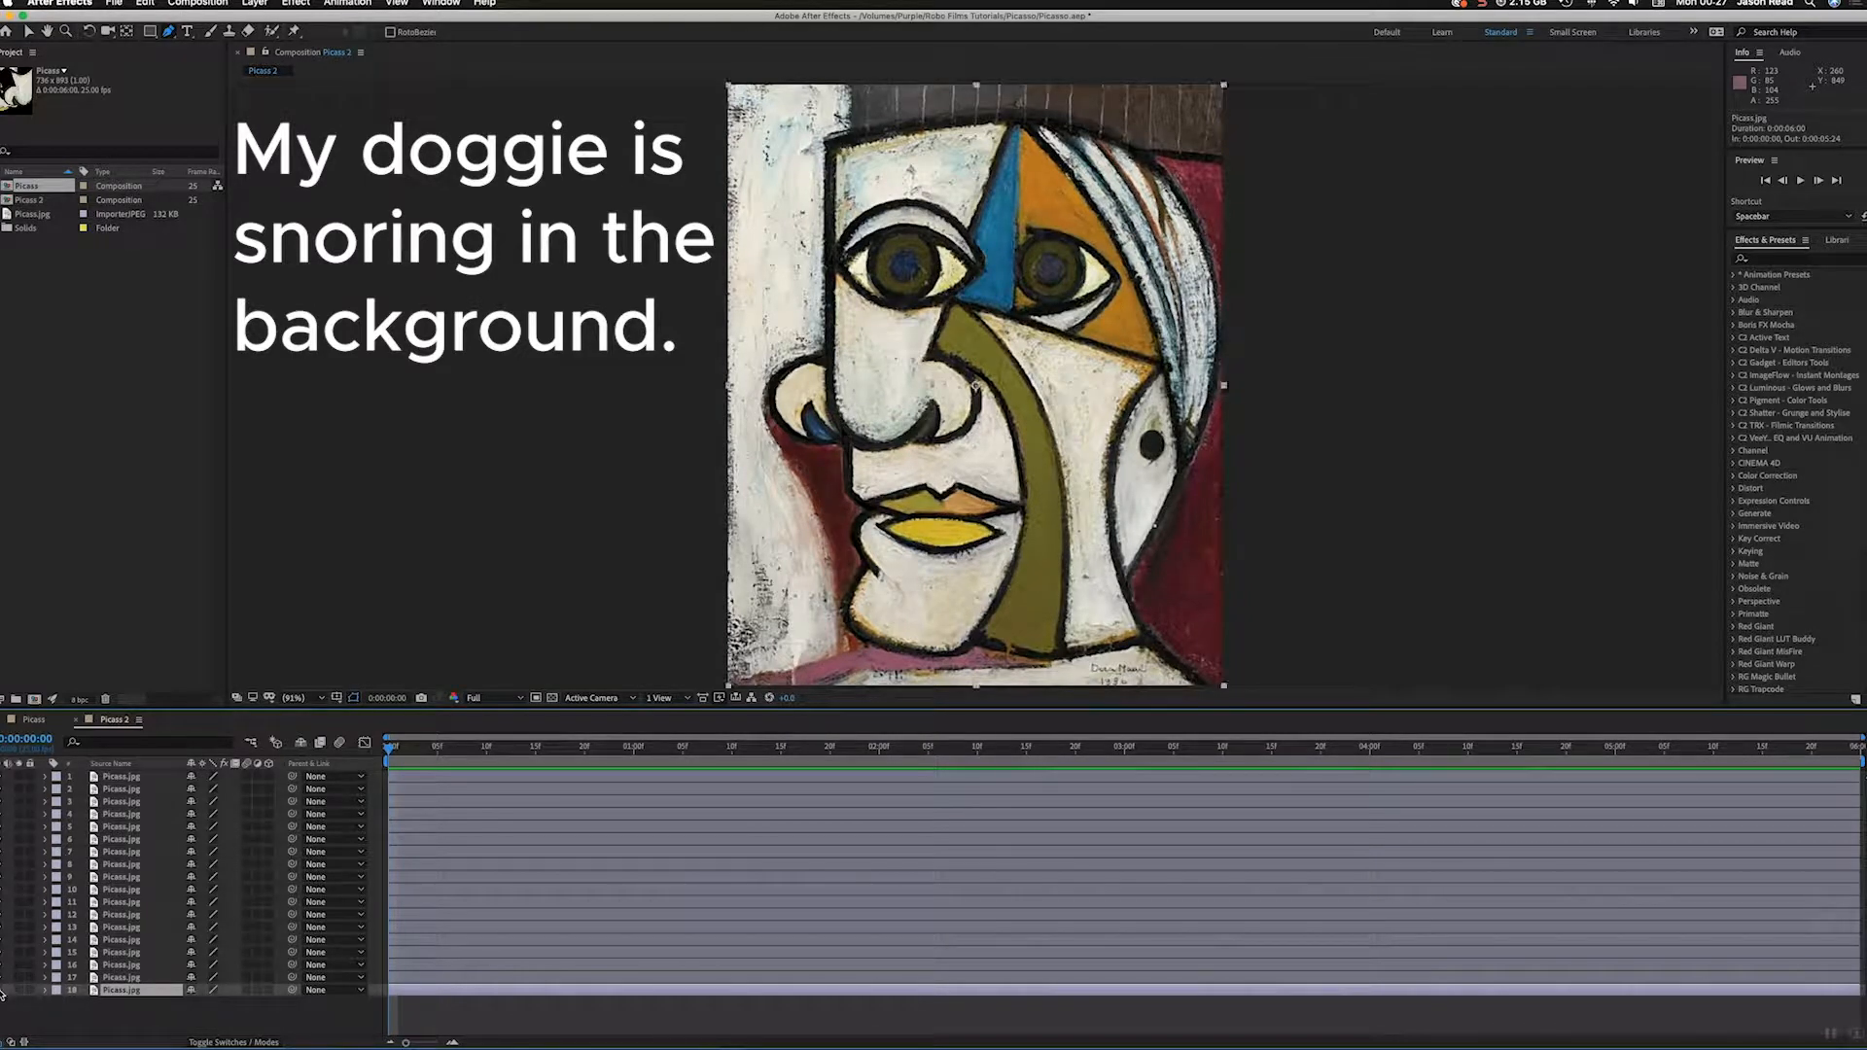
click(1, 991)
Step: Turn all masked layers, 1 through 17, into 3D layers and deselect them
click(424, 973)
shift+click(446, 772)
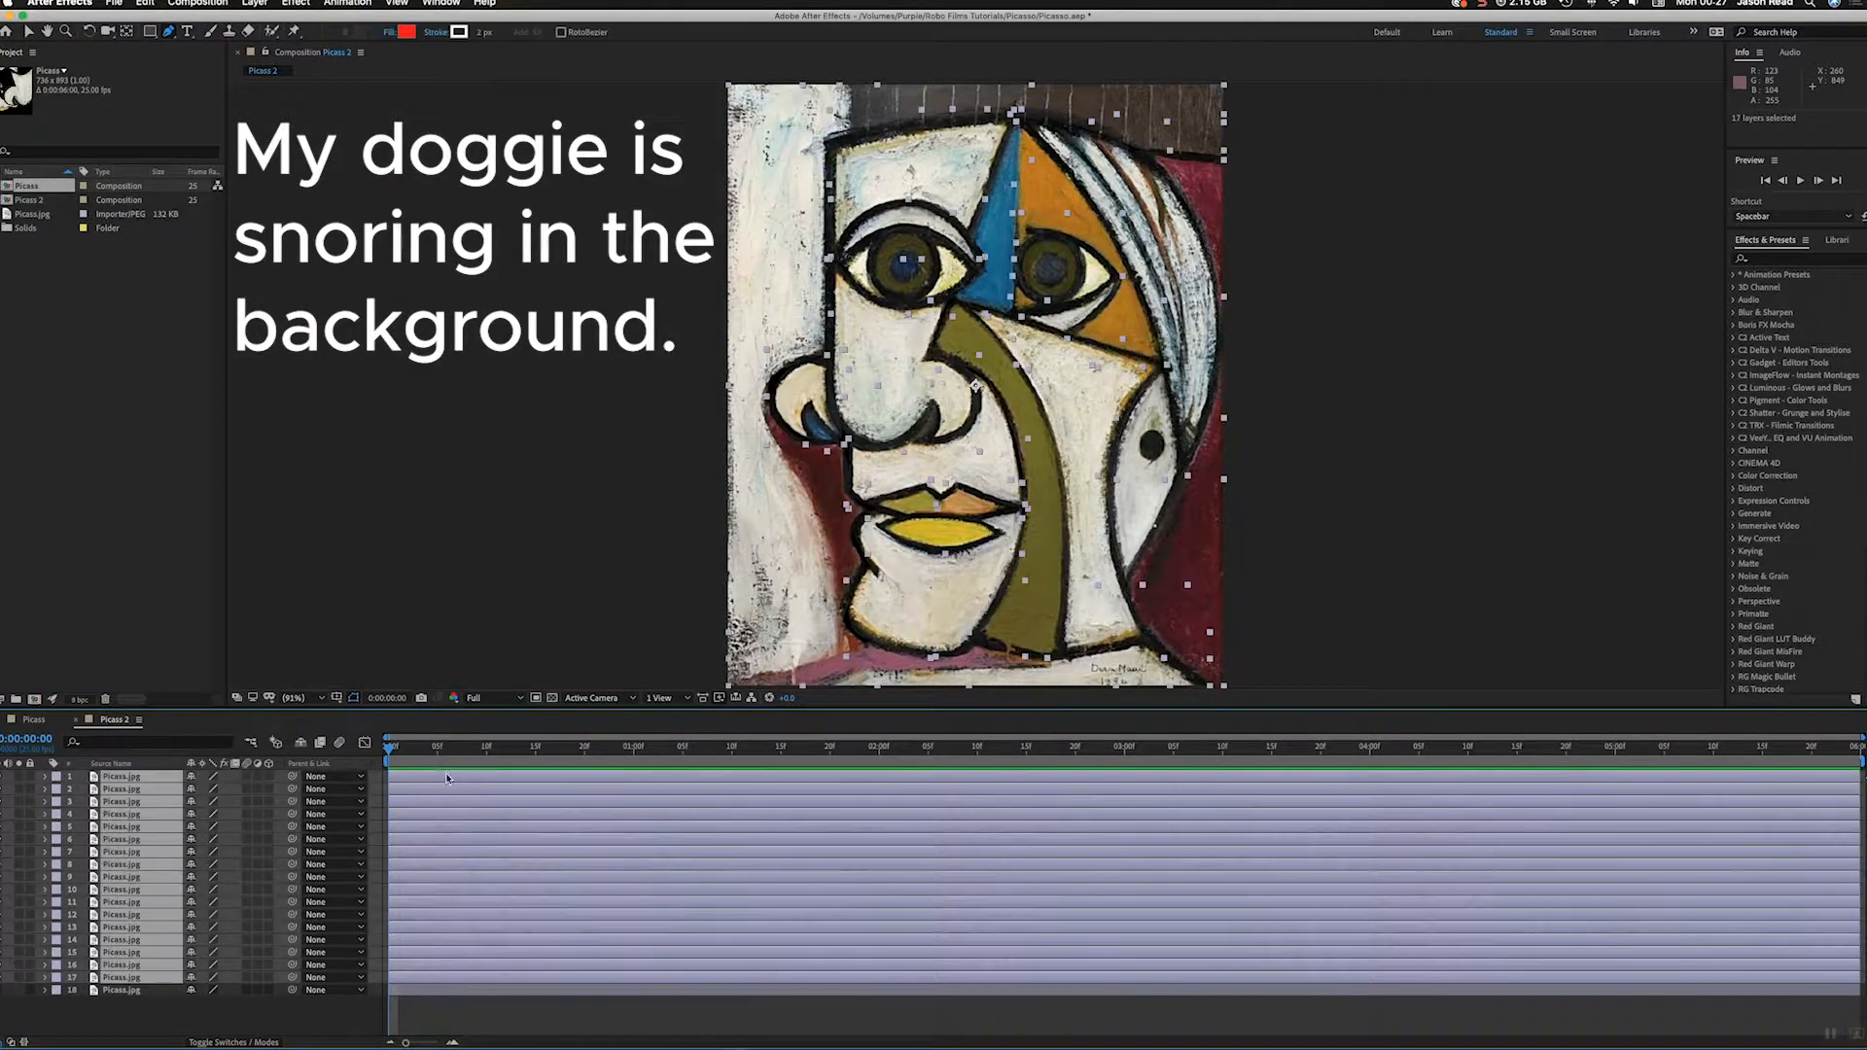
click(269, 776)
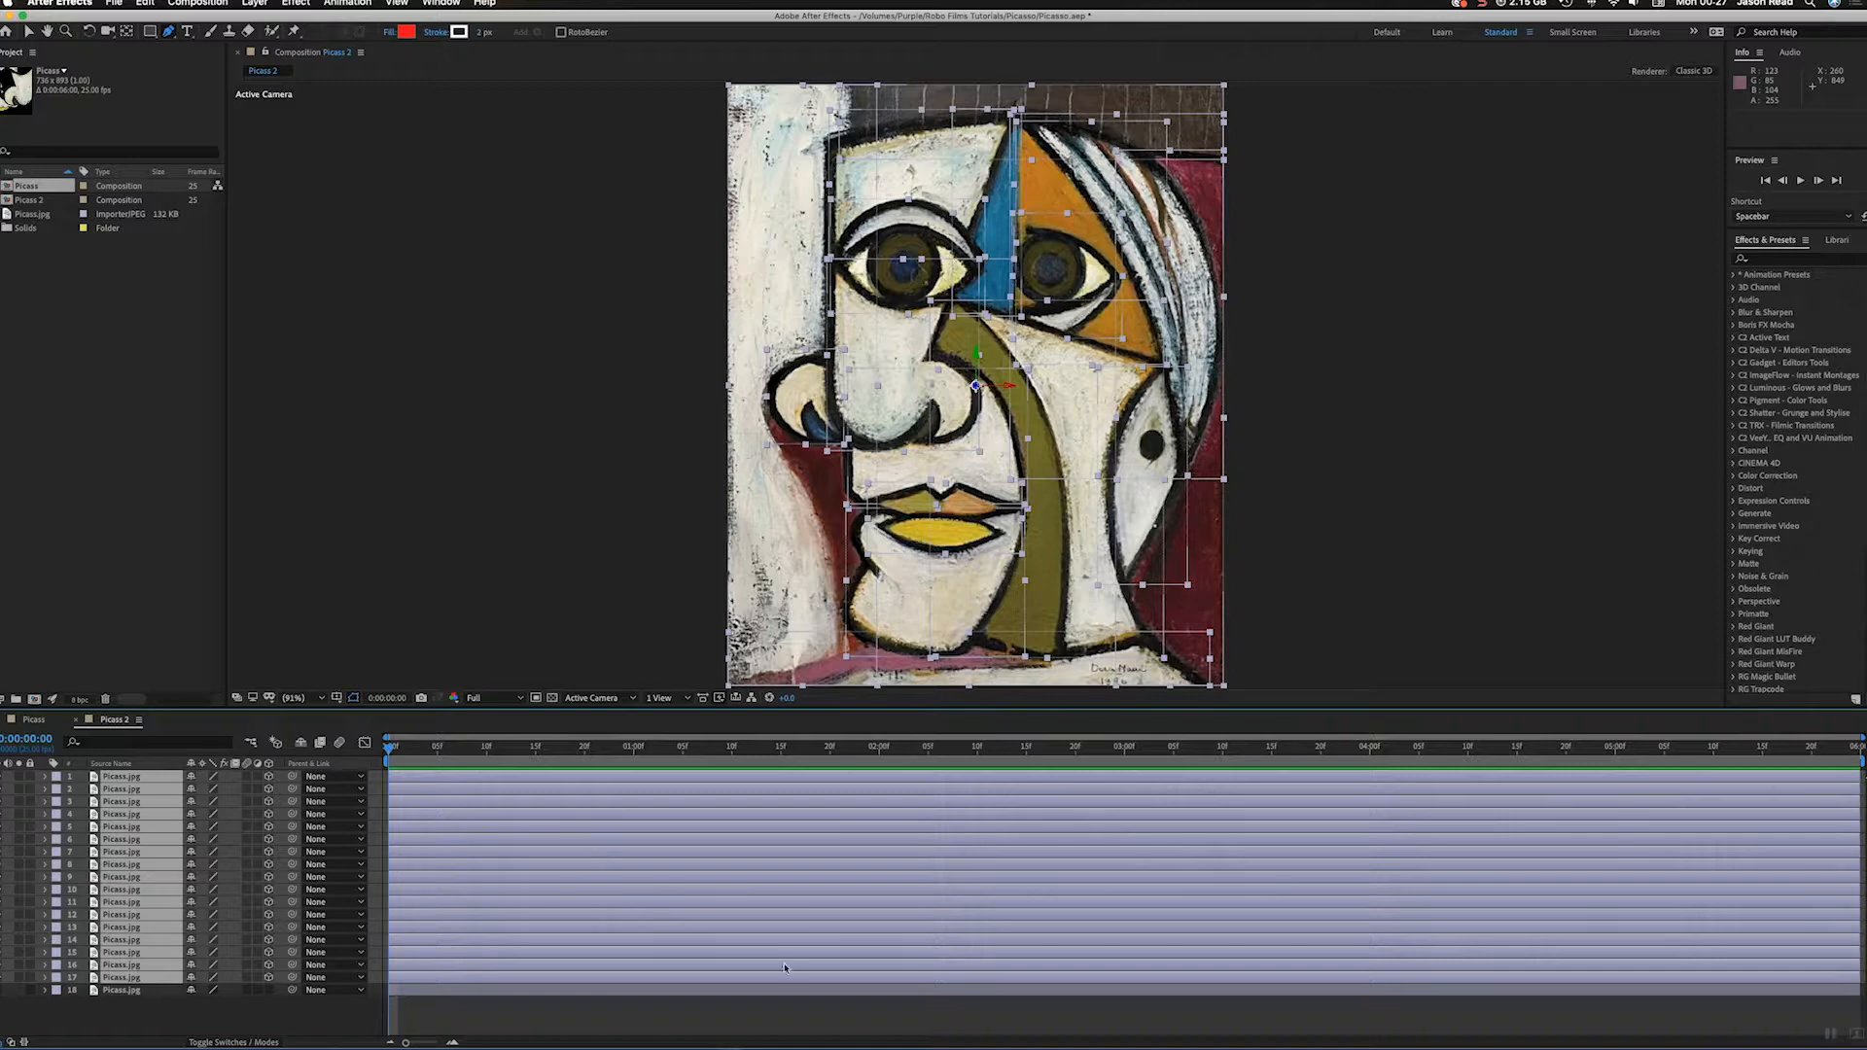
click(795, 1008)
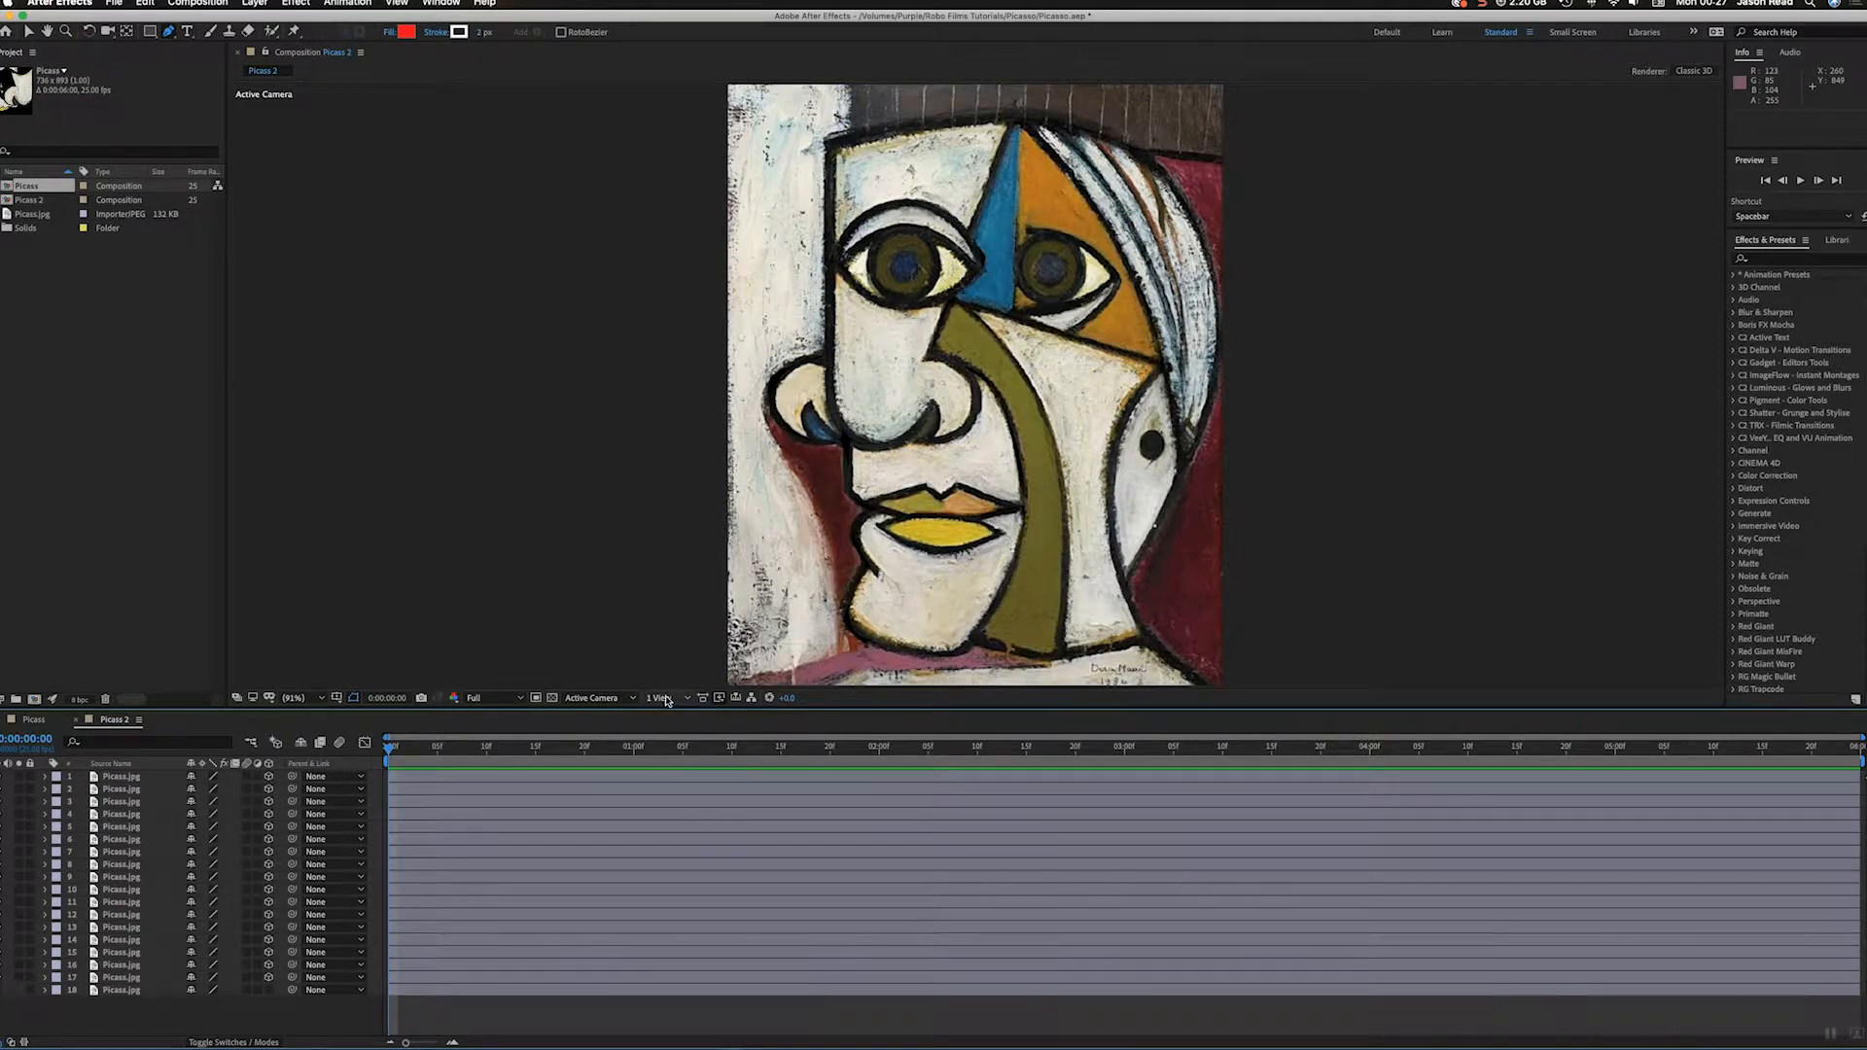
Step: Show the composition in Custom View 1 and push the brown upper strip on layer 1 back along Z to about 2029
click(601, 698)
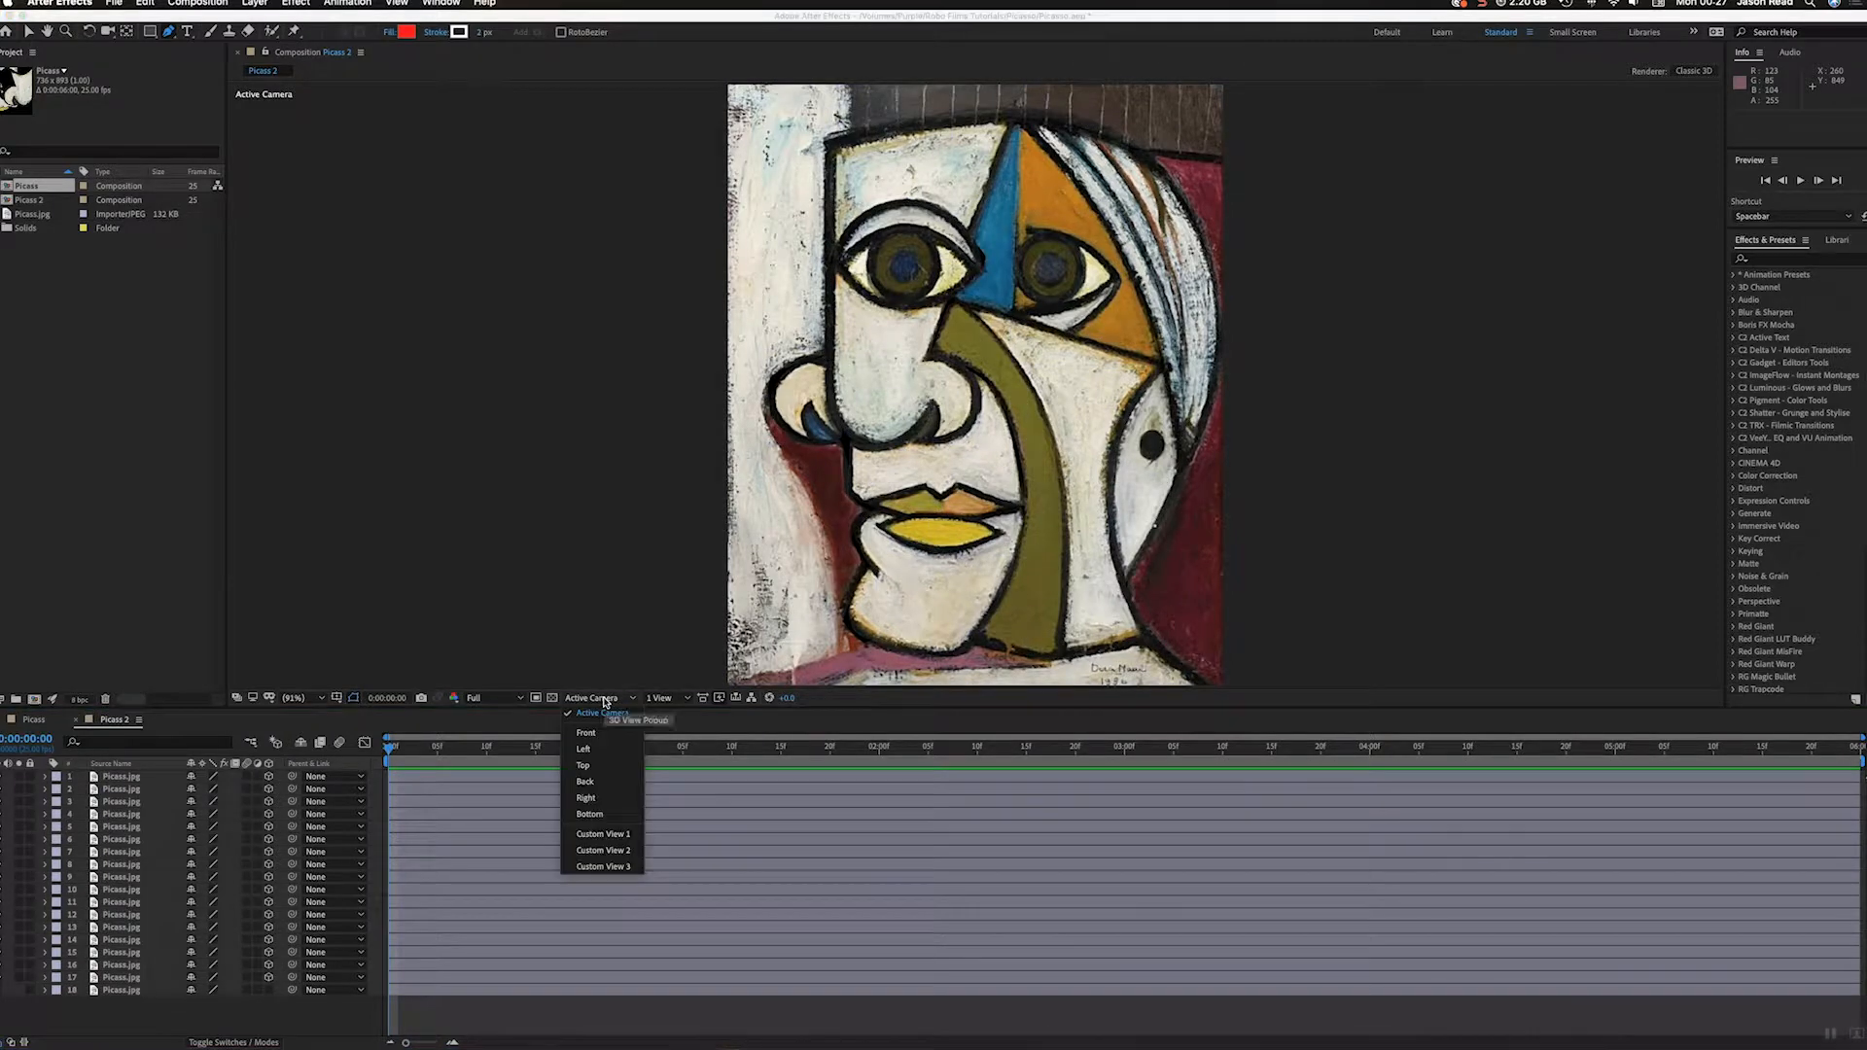
click(612, 833)
click(696, 776)
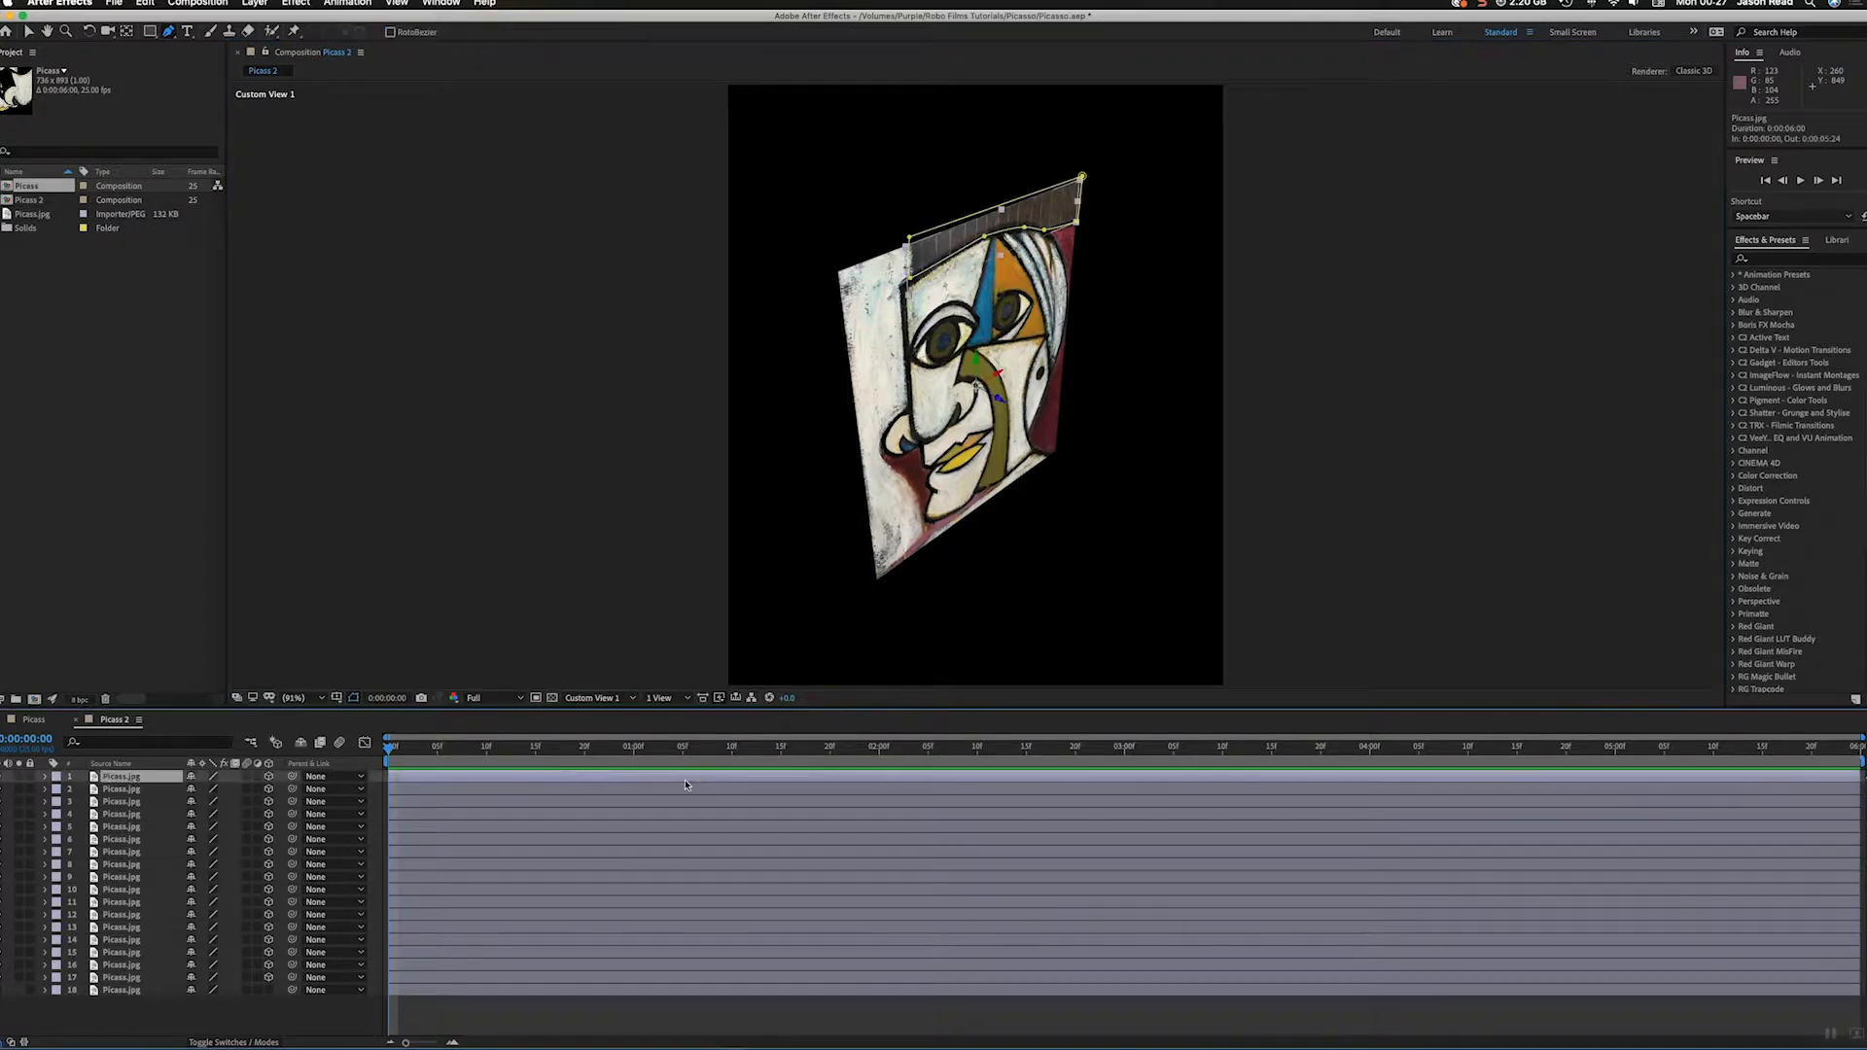
click(29, 32)
click(998, 399)
drag(998, 399, 221, 191)
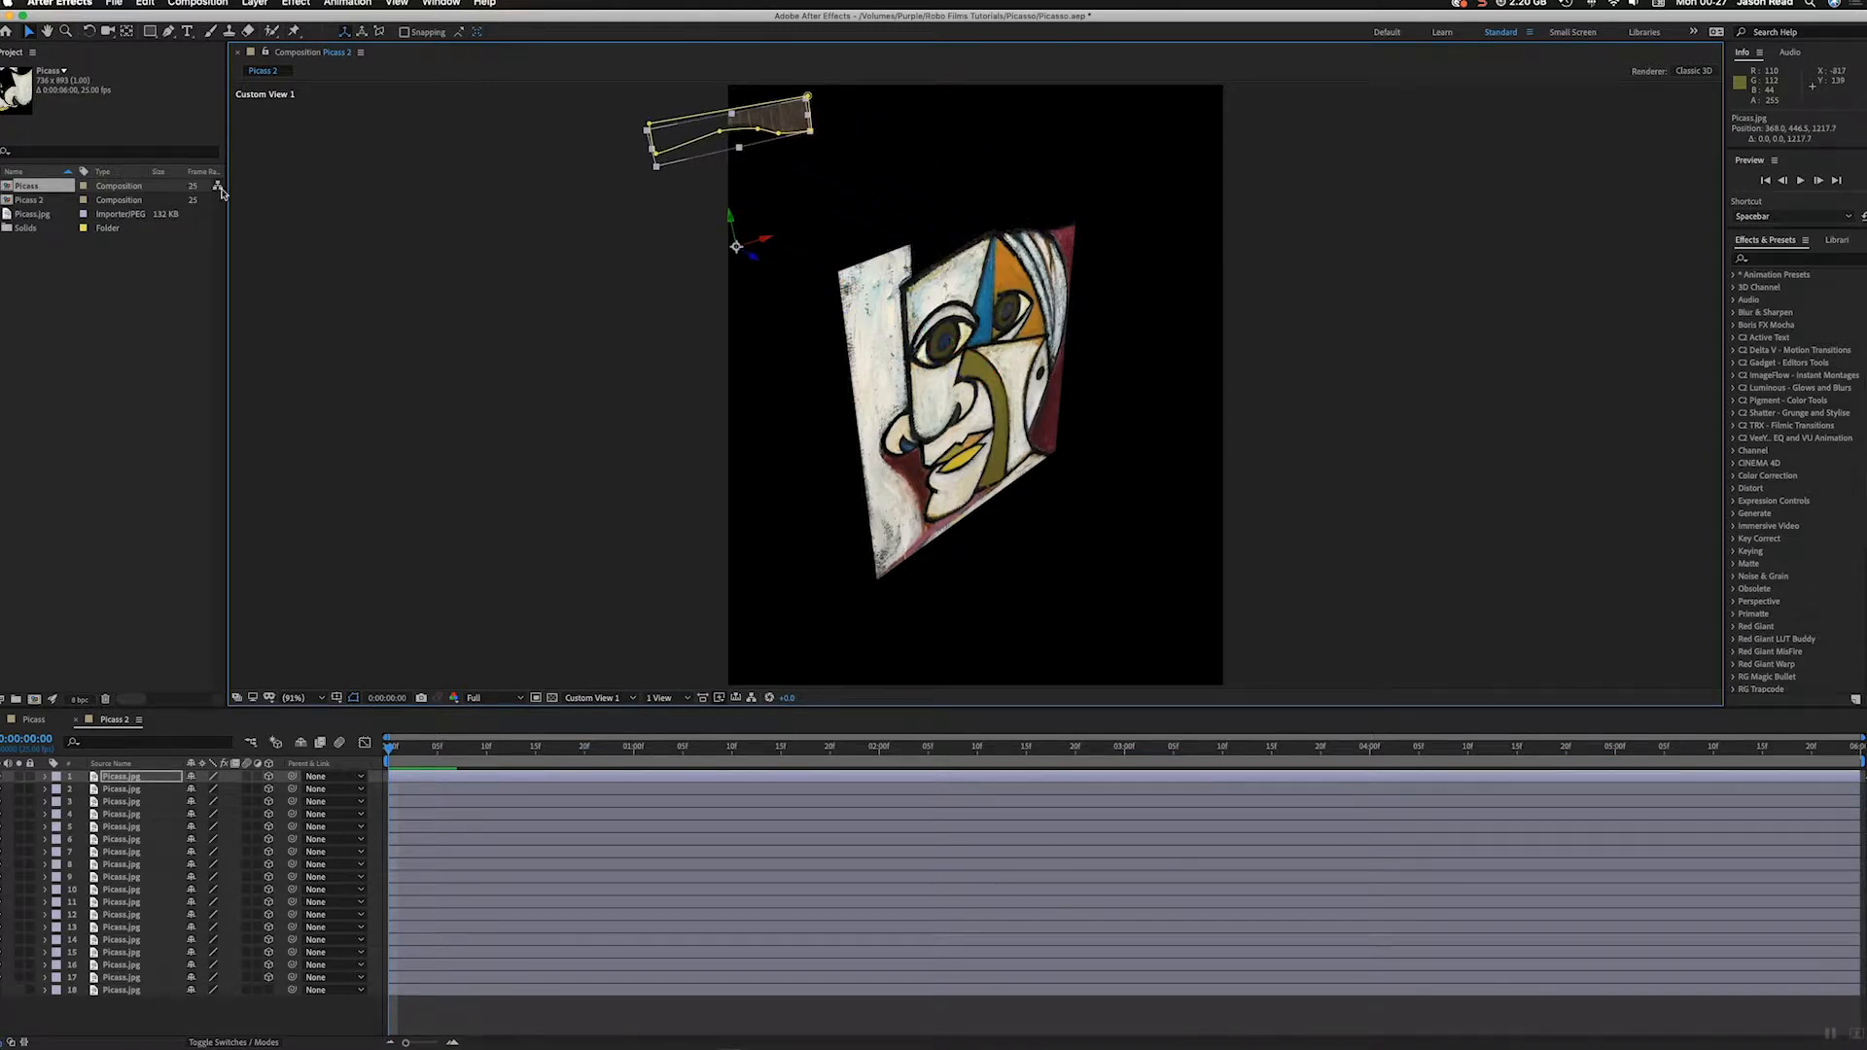
drag(757, 261, 233, 70)
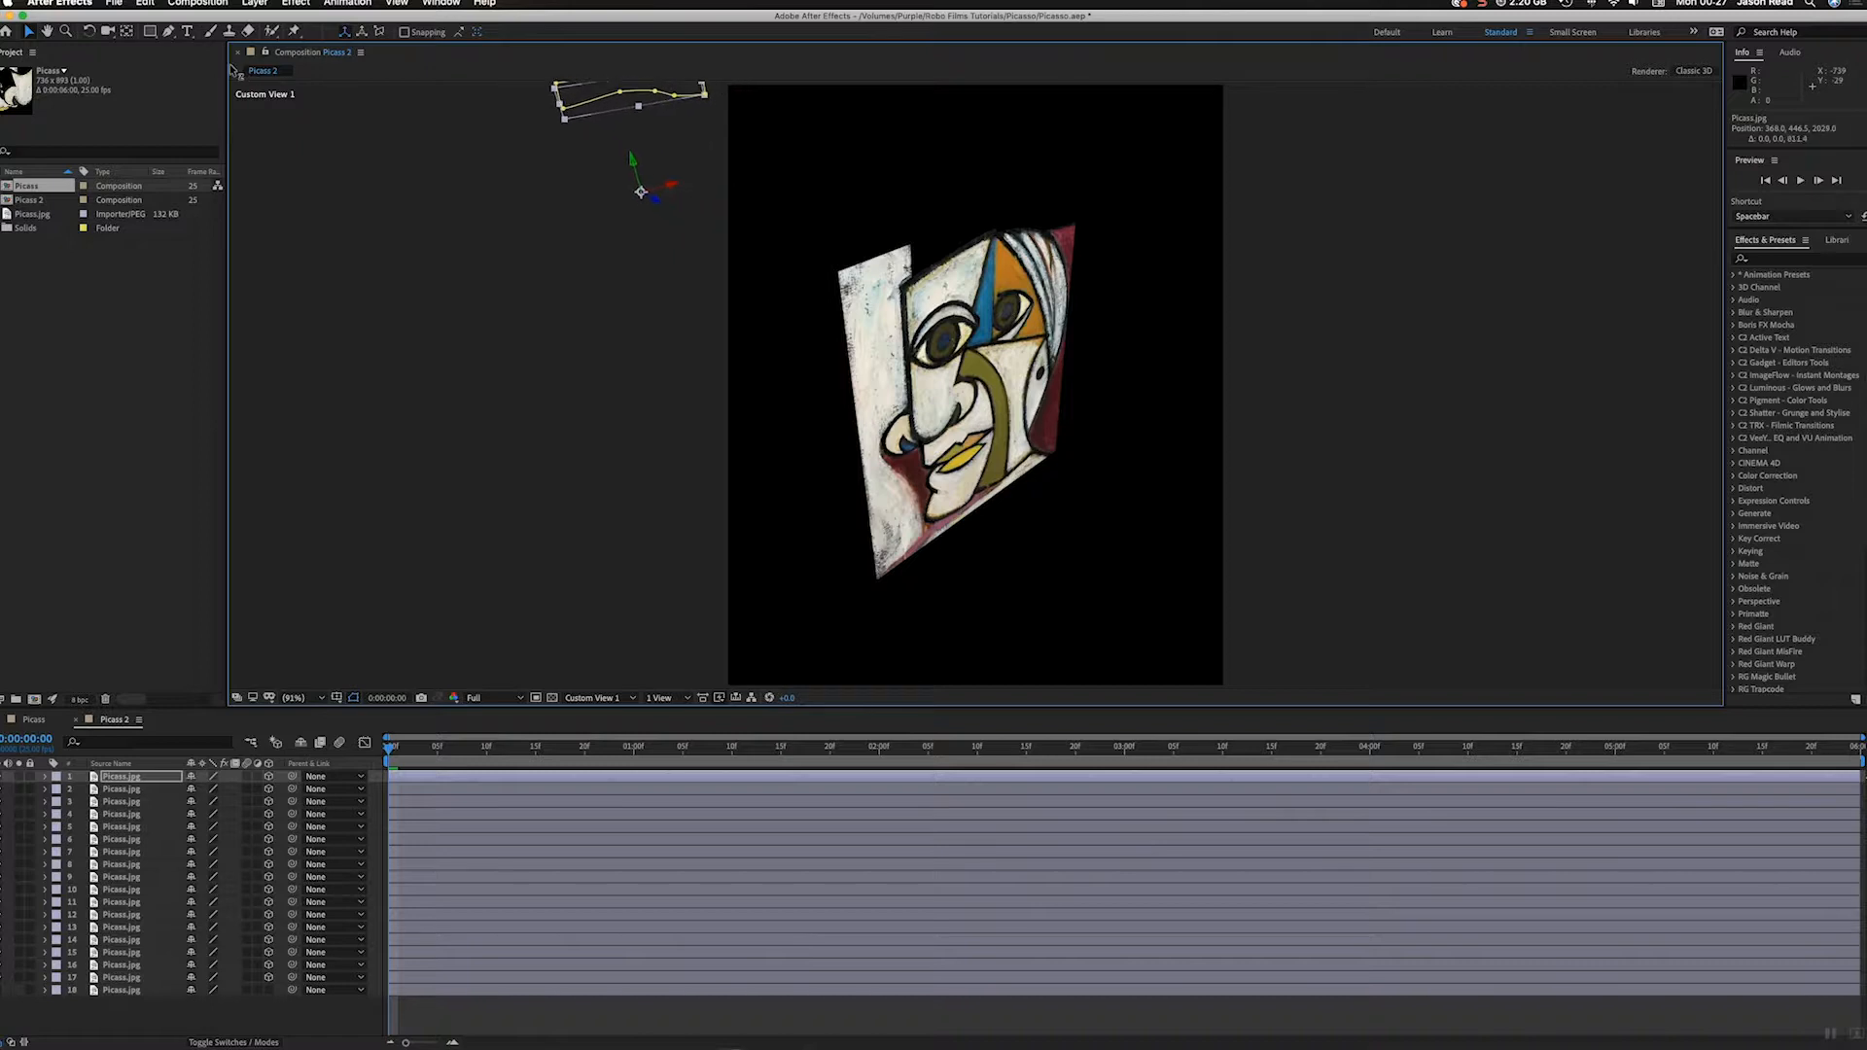
Step: Push the pale background piece on layer 2 back to Z about 1488 and the maroon piece on layer 4 to about 1412
click(878, 387)
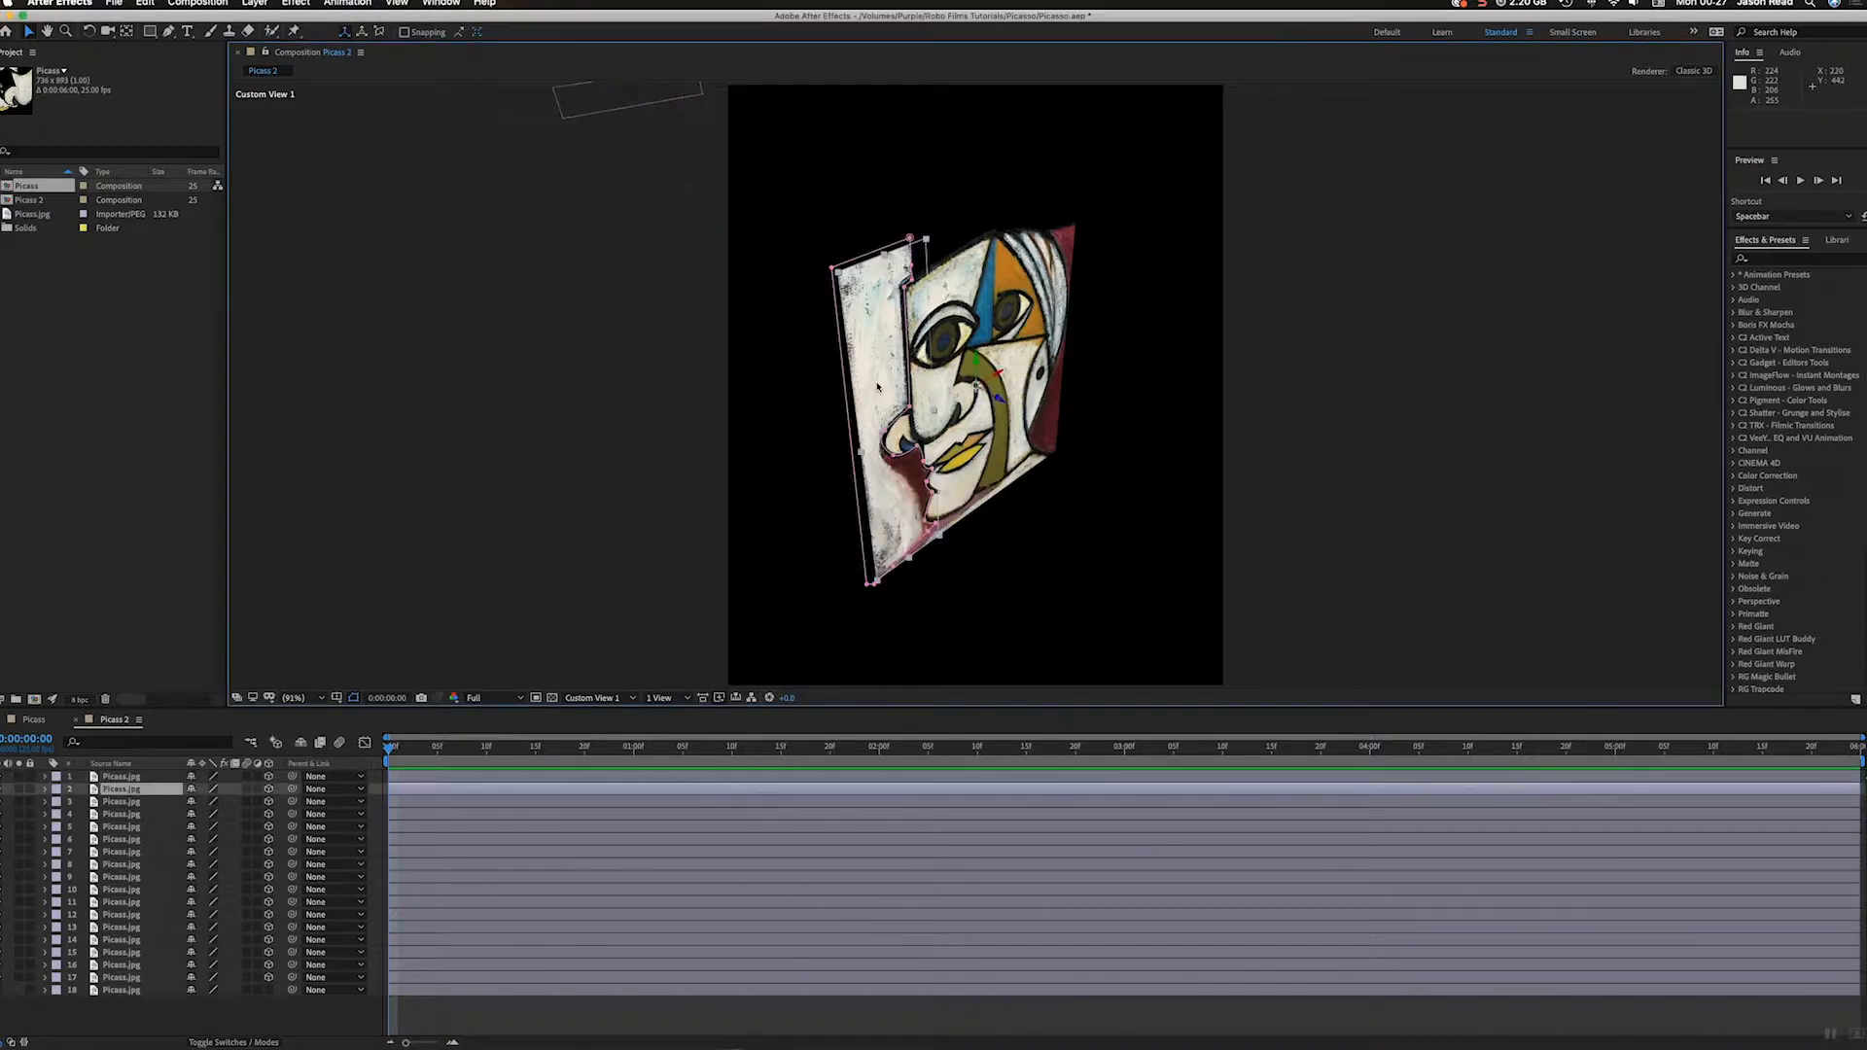
drag(1002, 405, 2, 155)
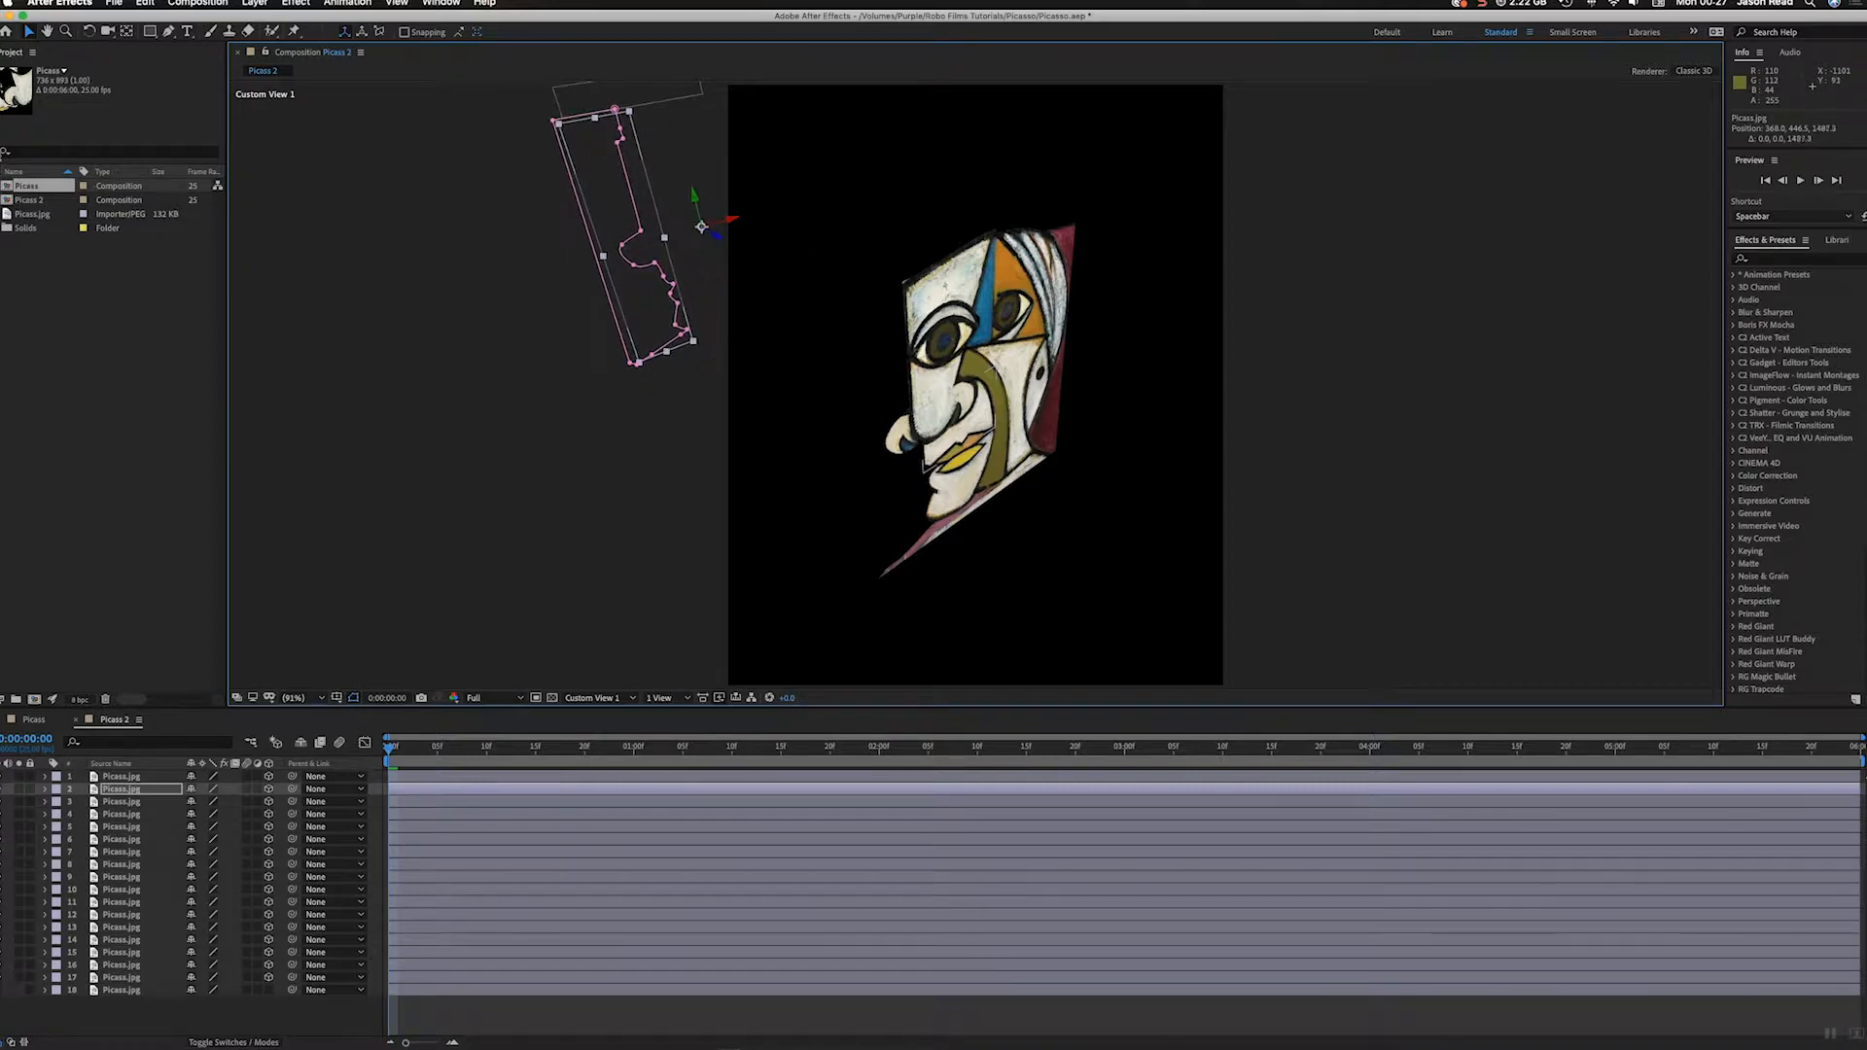
click(1067, 383)
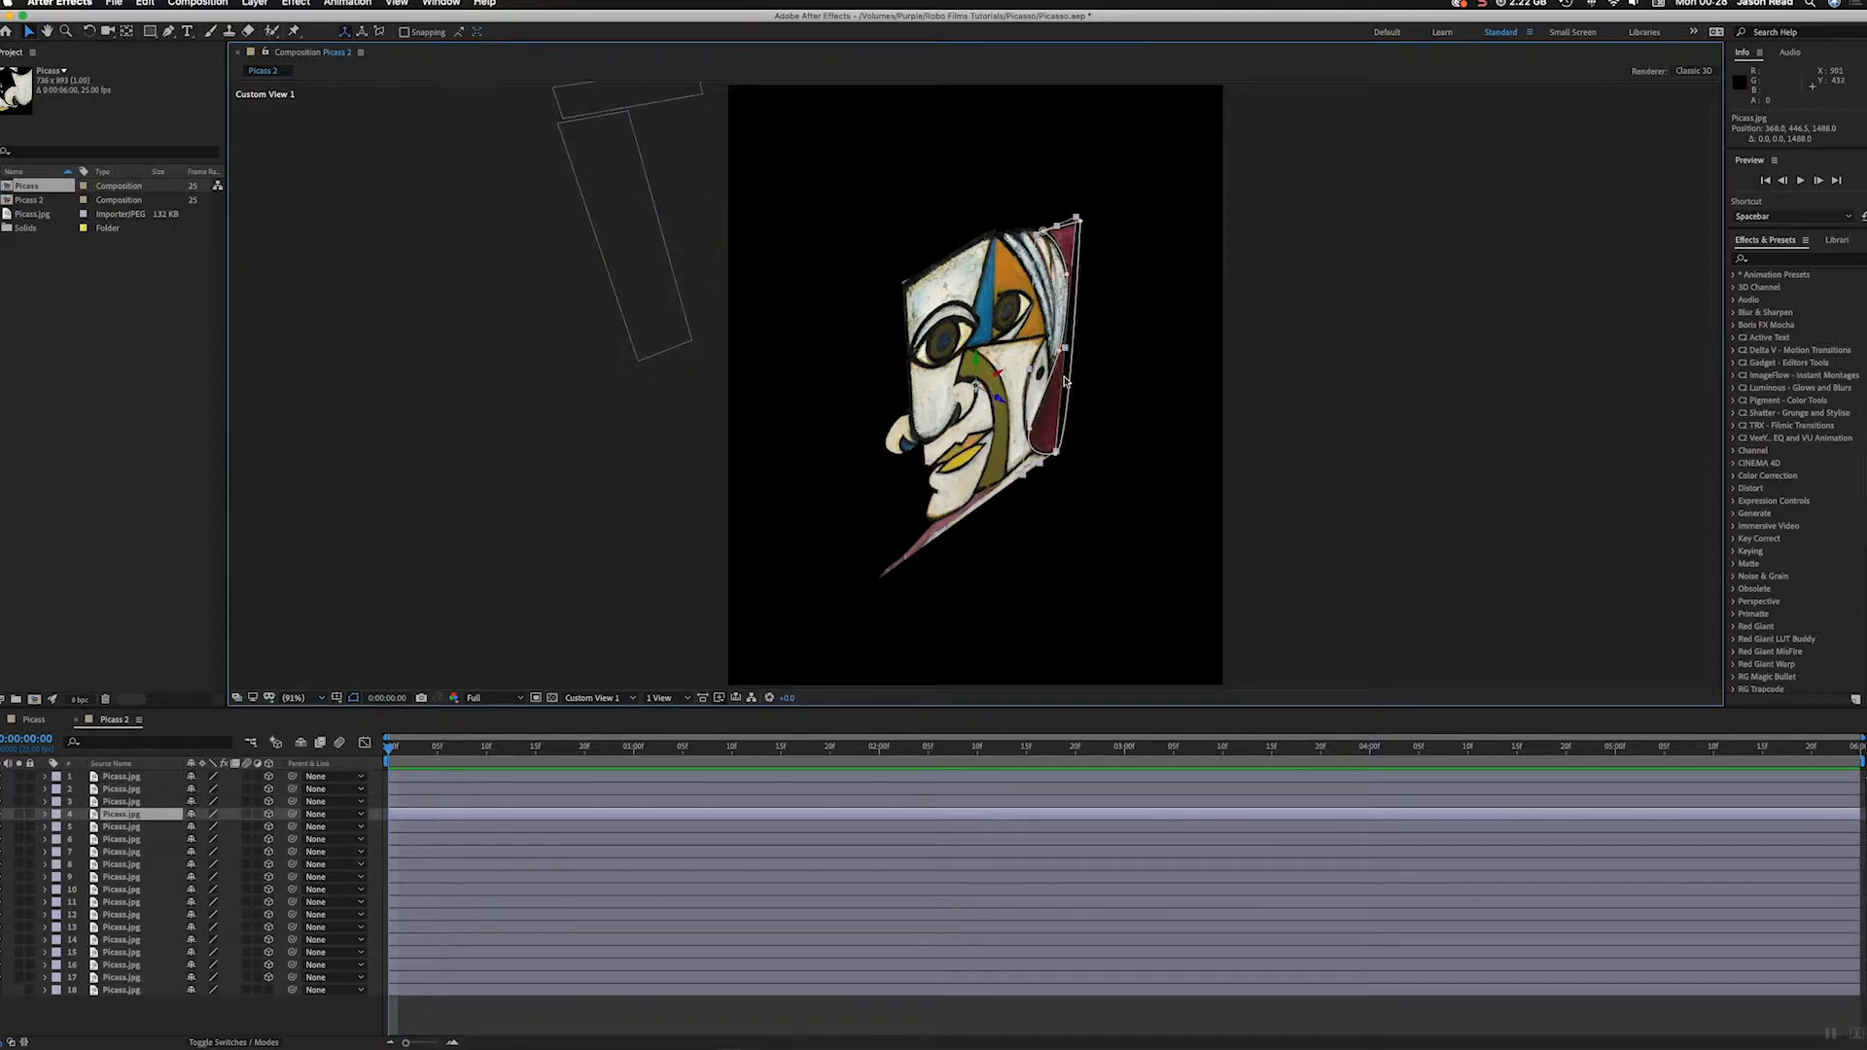
drag(1000, 399, 431, 138)
drag(176, 32, 128, 15)
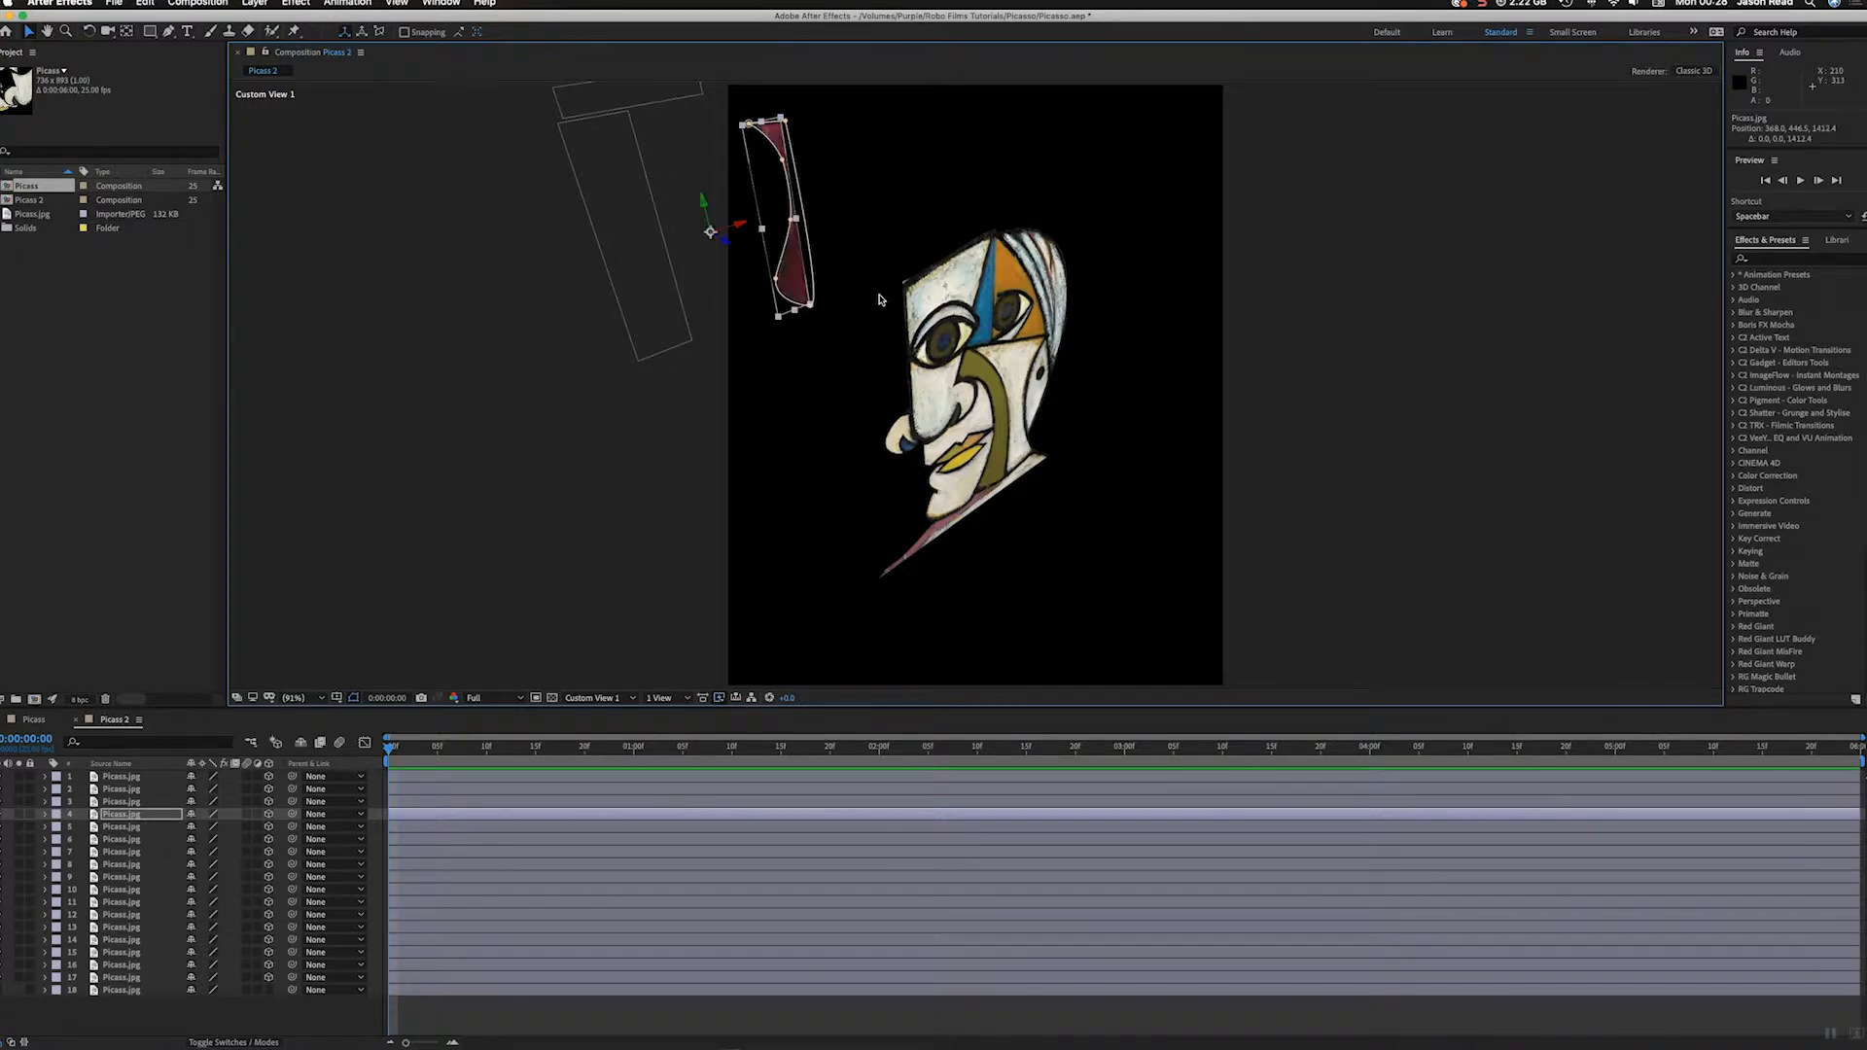
Step: Push three face pieces back along Z: orange on layer 12 to about 774, white forehead on layer 10, blue wedge on layer 11 to about 253
click(1012, 277)
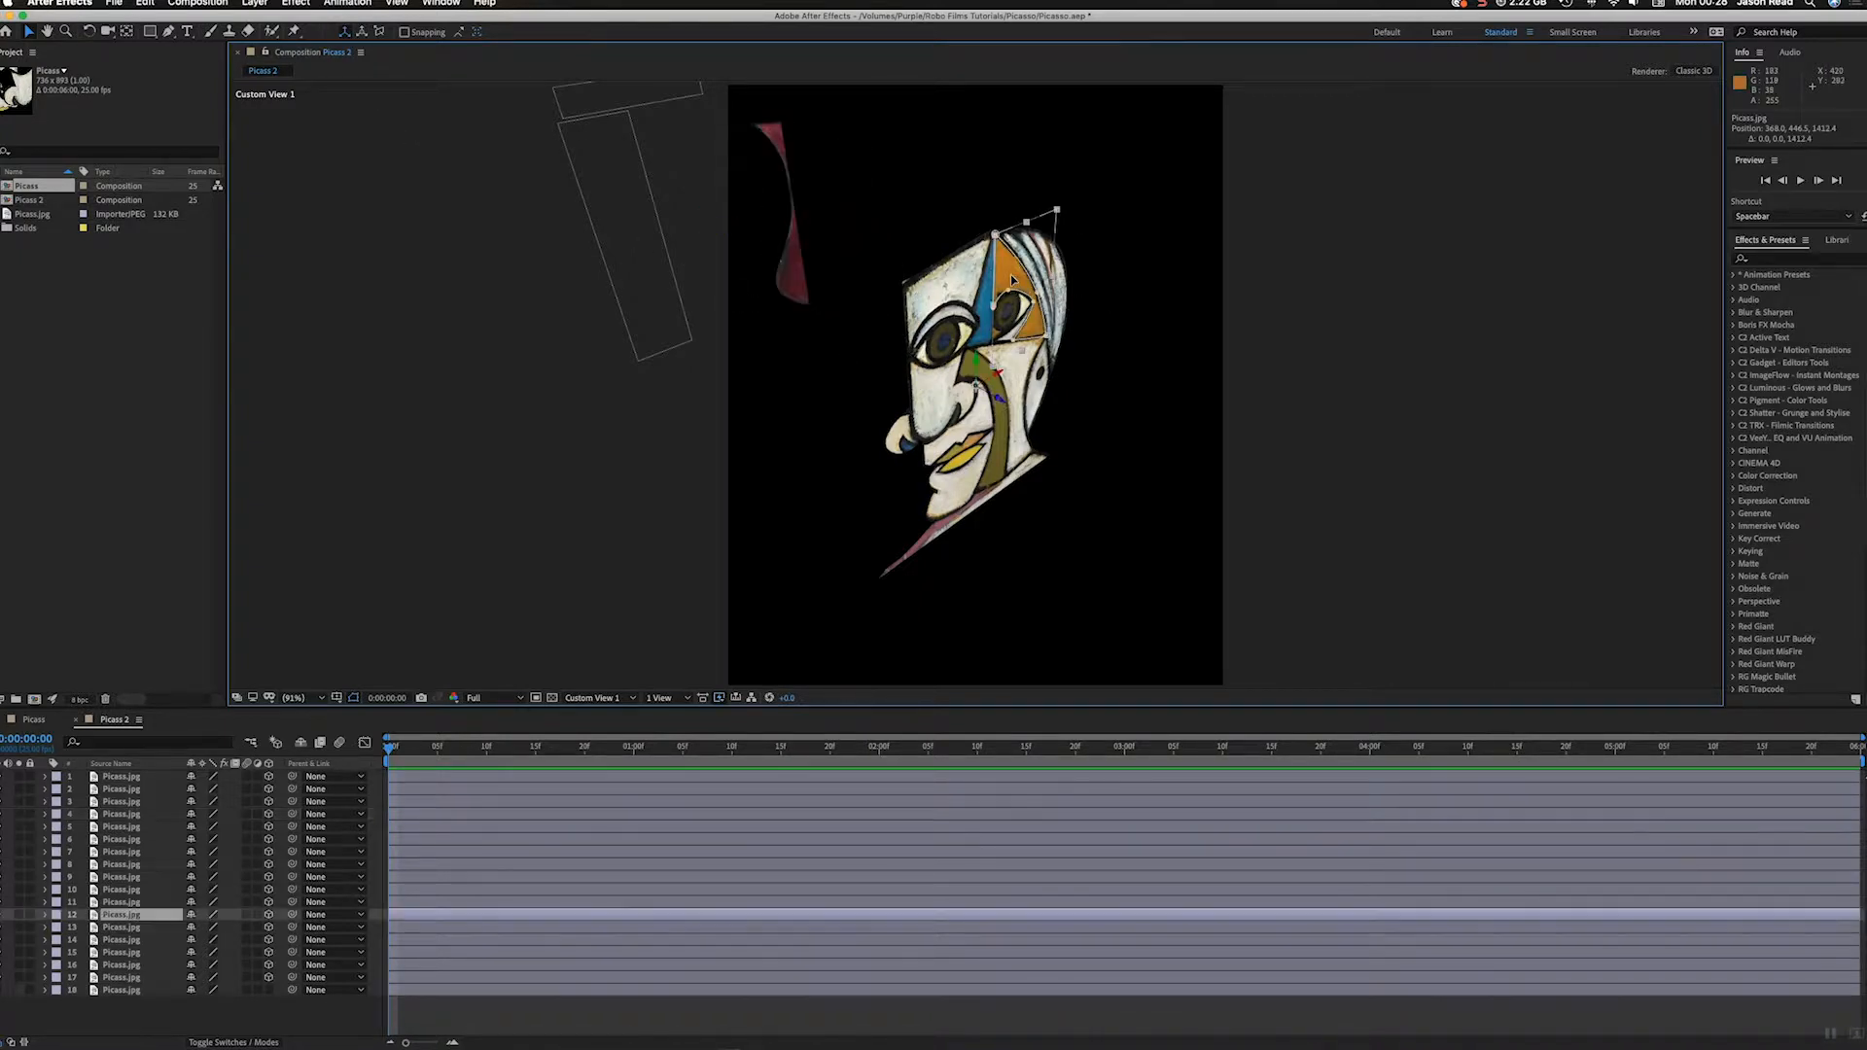
drag(999, 400, 533, 181)
click(1002, 384)
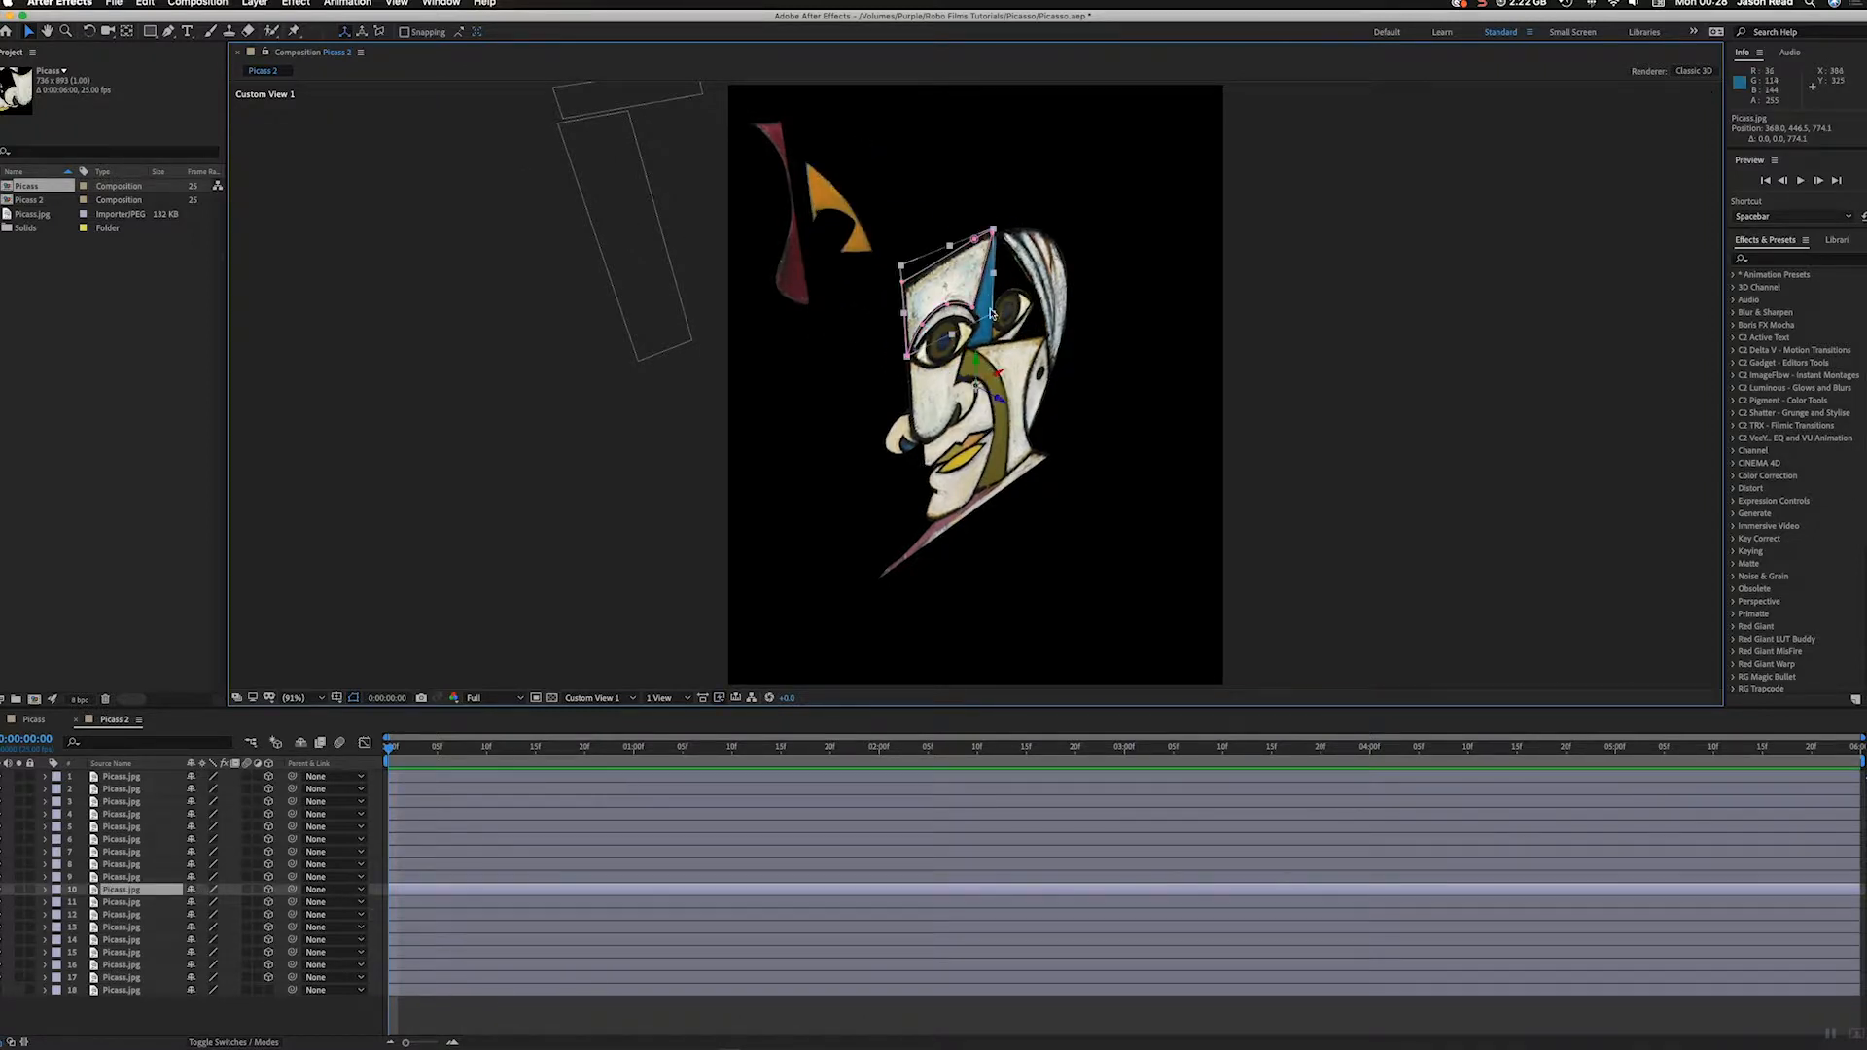
drag(1001, 400, 914, 335)
click(991, 297)
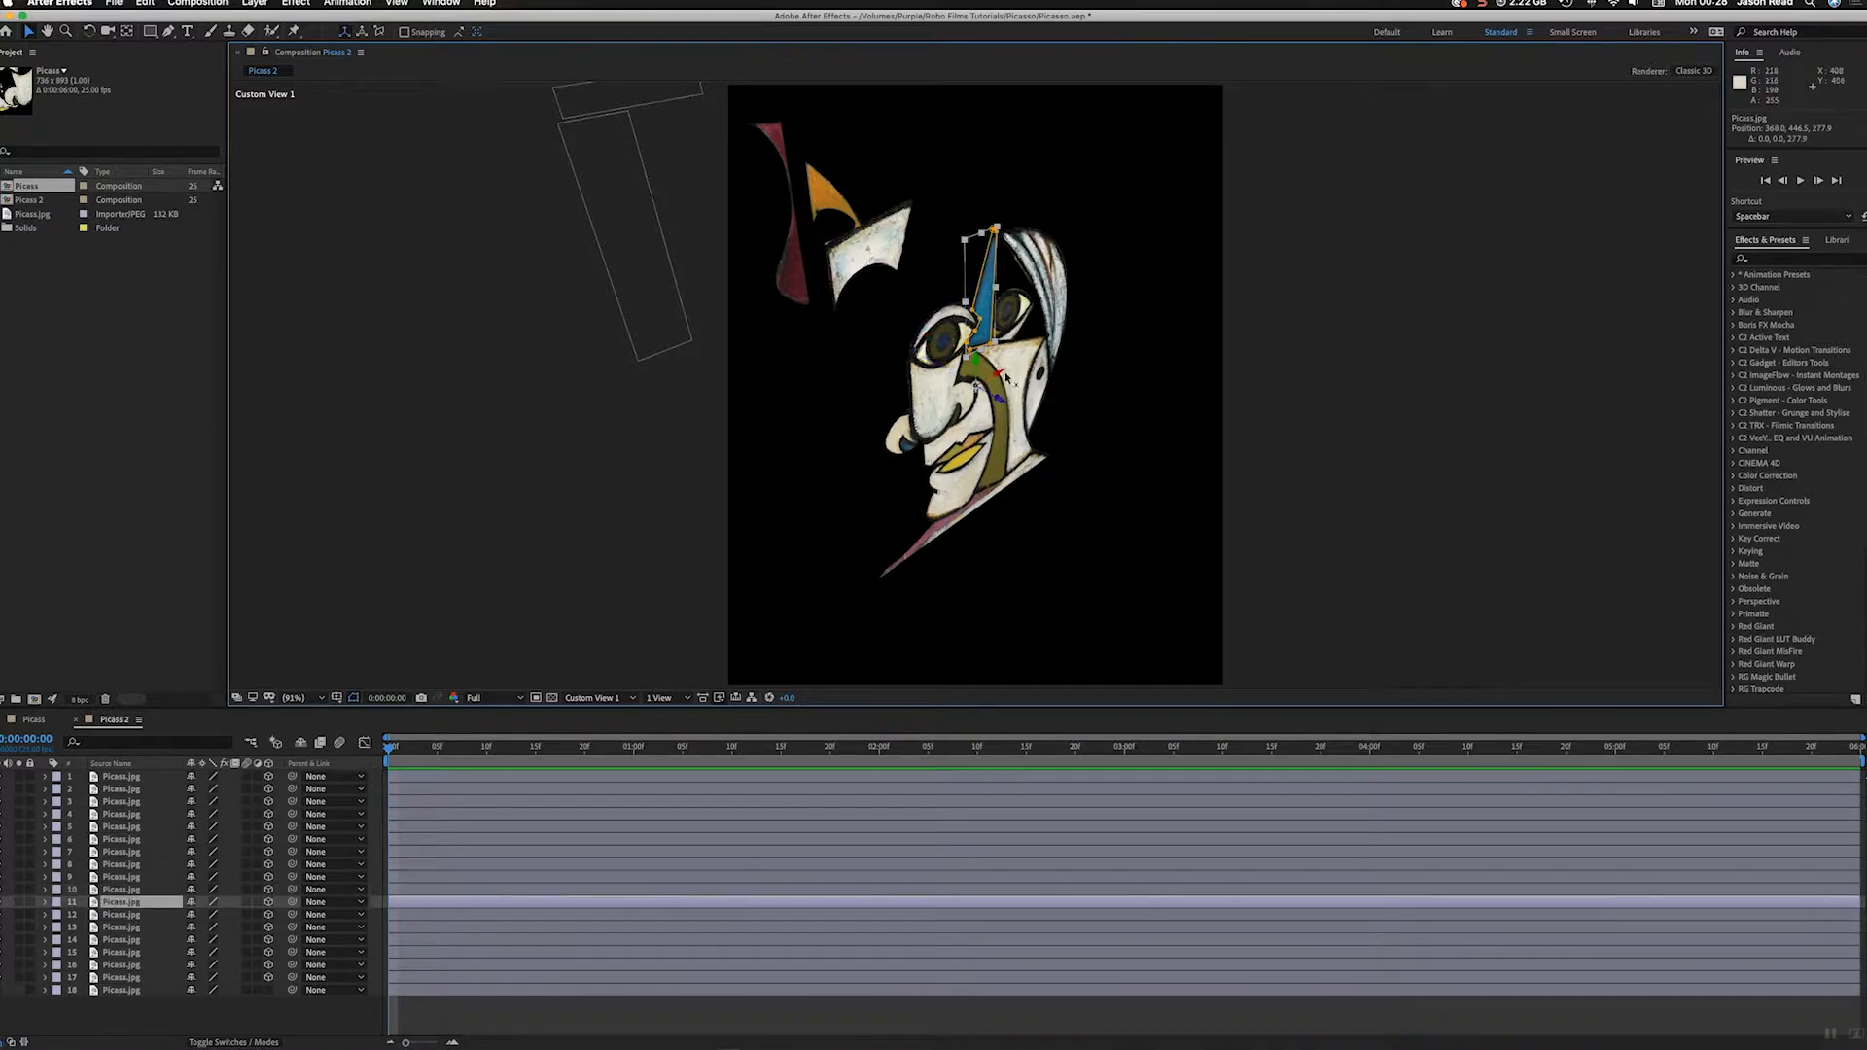
drag(1007, 400, 853, 331)
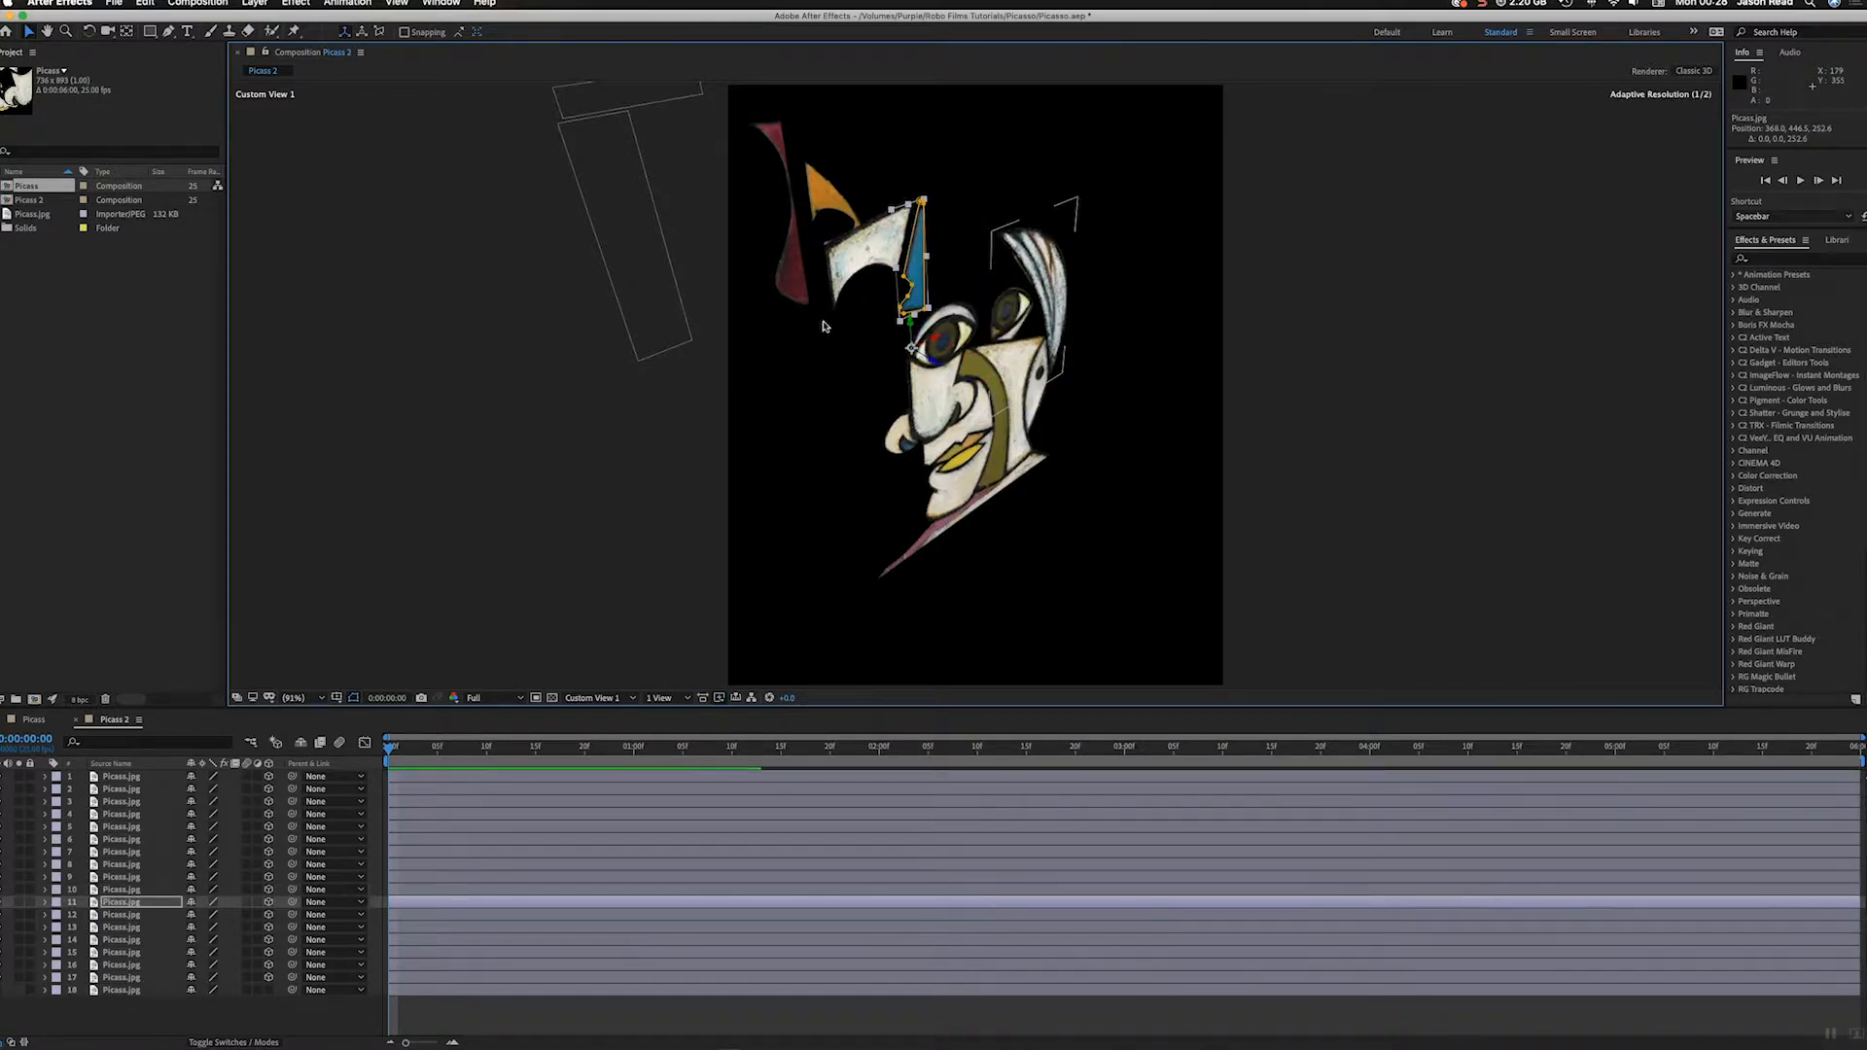
Step: Push the pale background piece on layer 2 back to Z about 3154 and the brown strip on layer 1 to about 2422
scroll(722, 331, up, 1)
scroll(723, 335, down, 2)
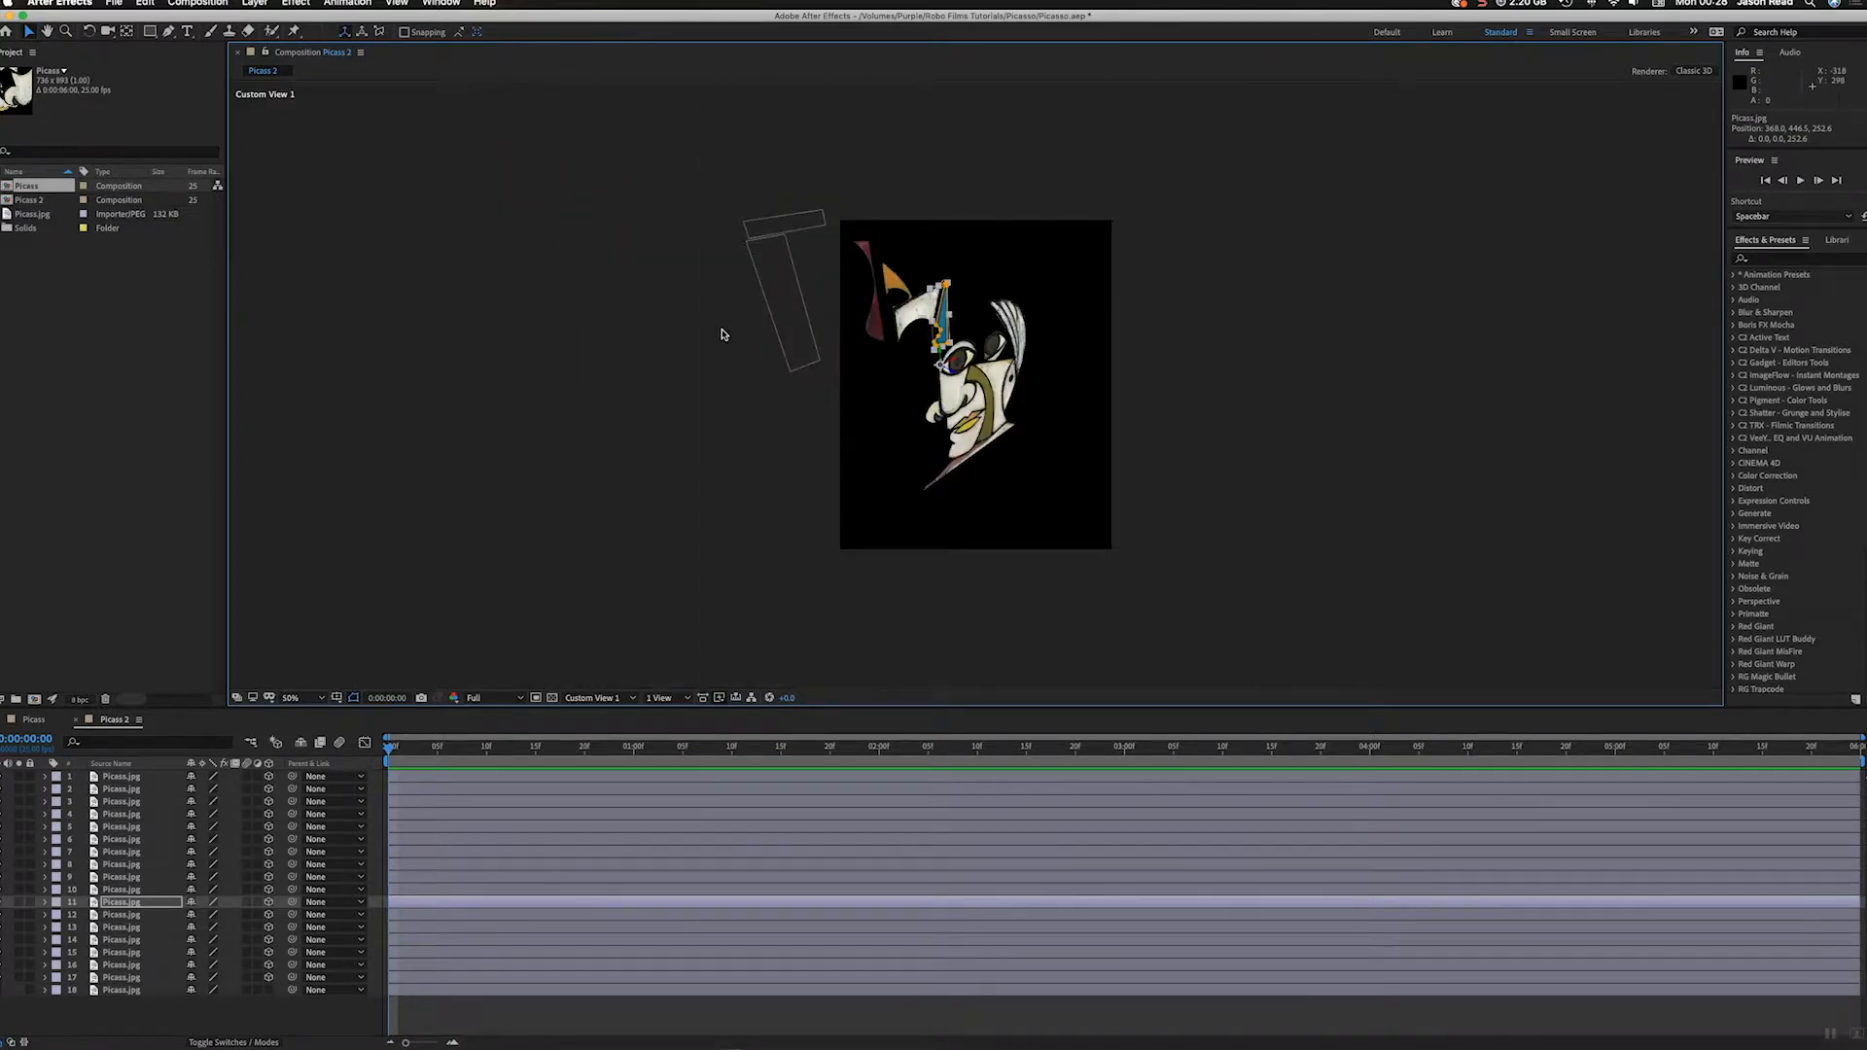
click(820, 328)
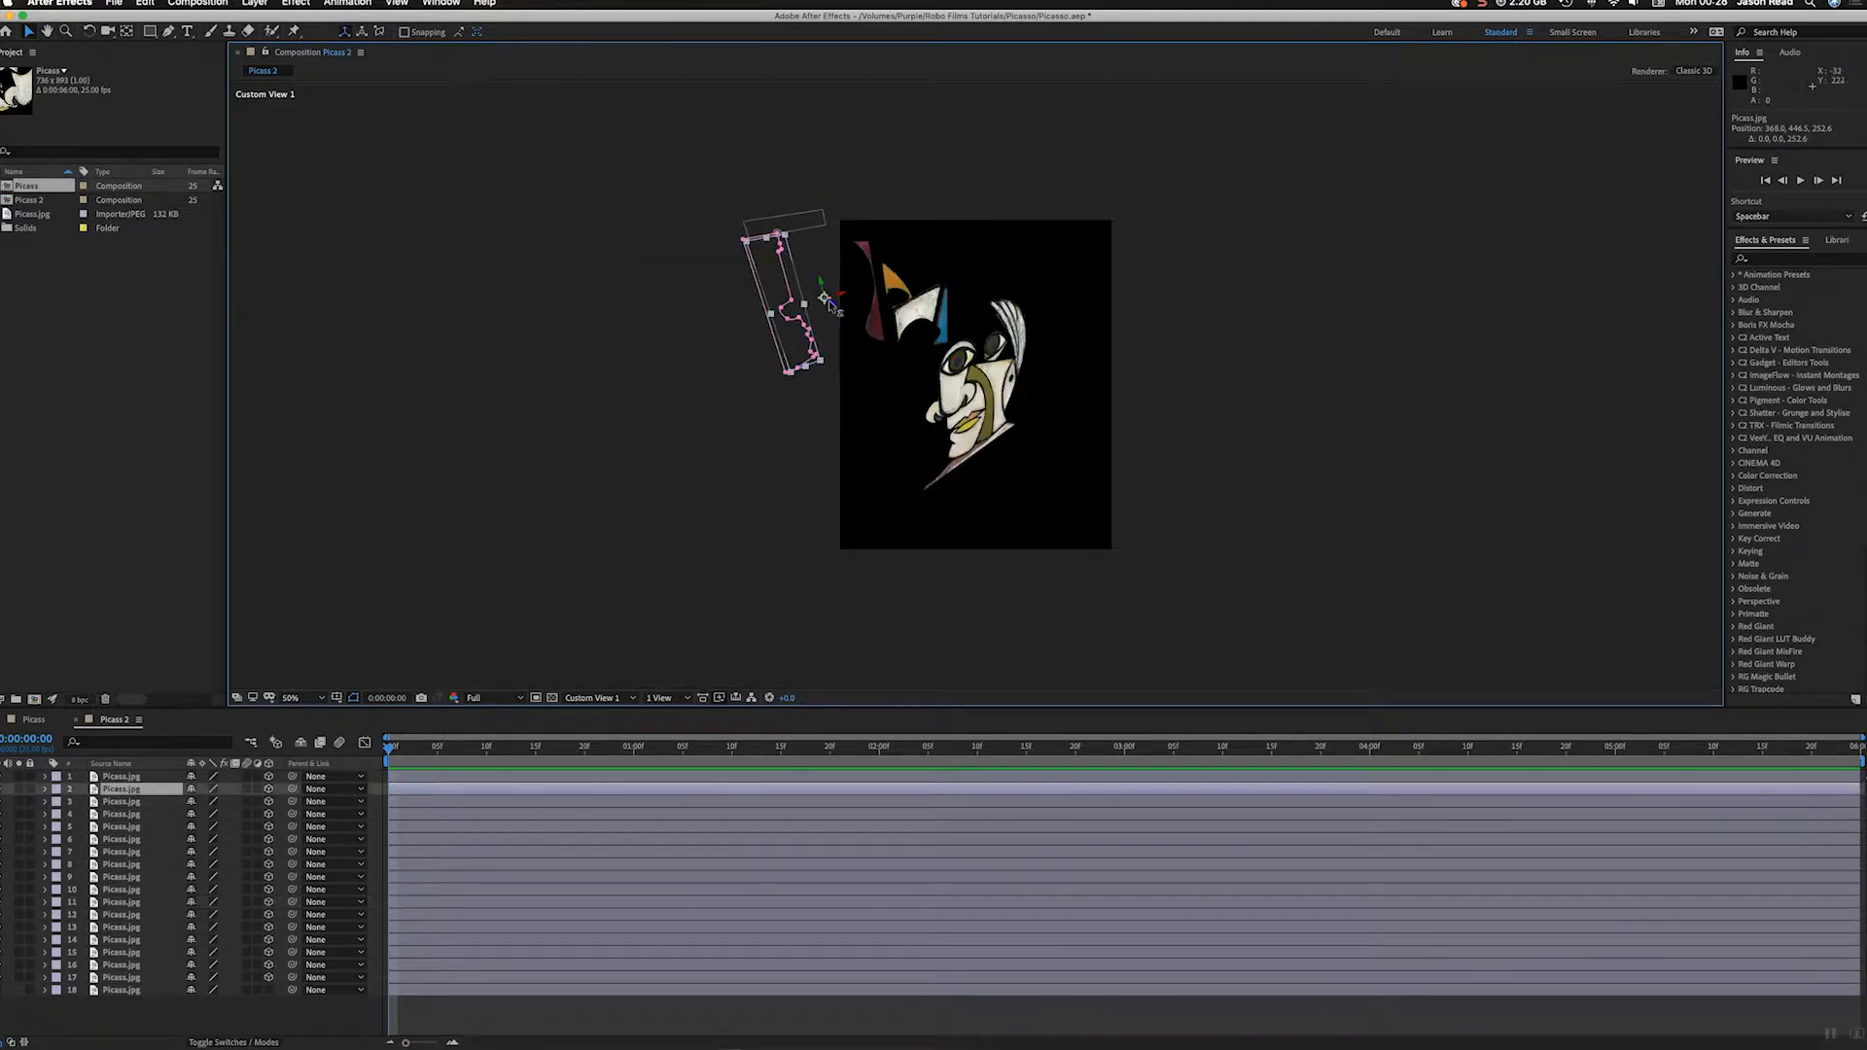
drag(832, 309, 298, 22)
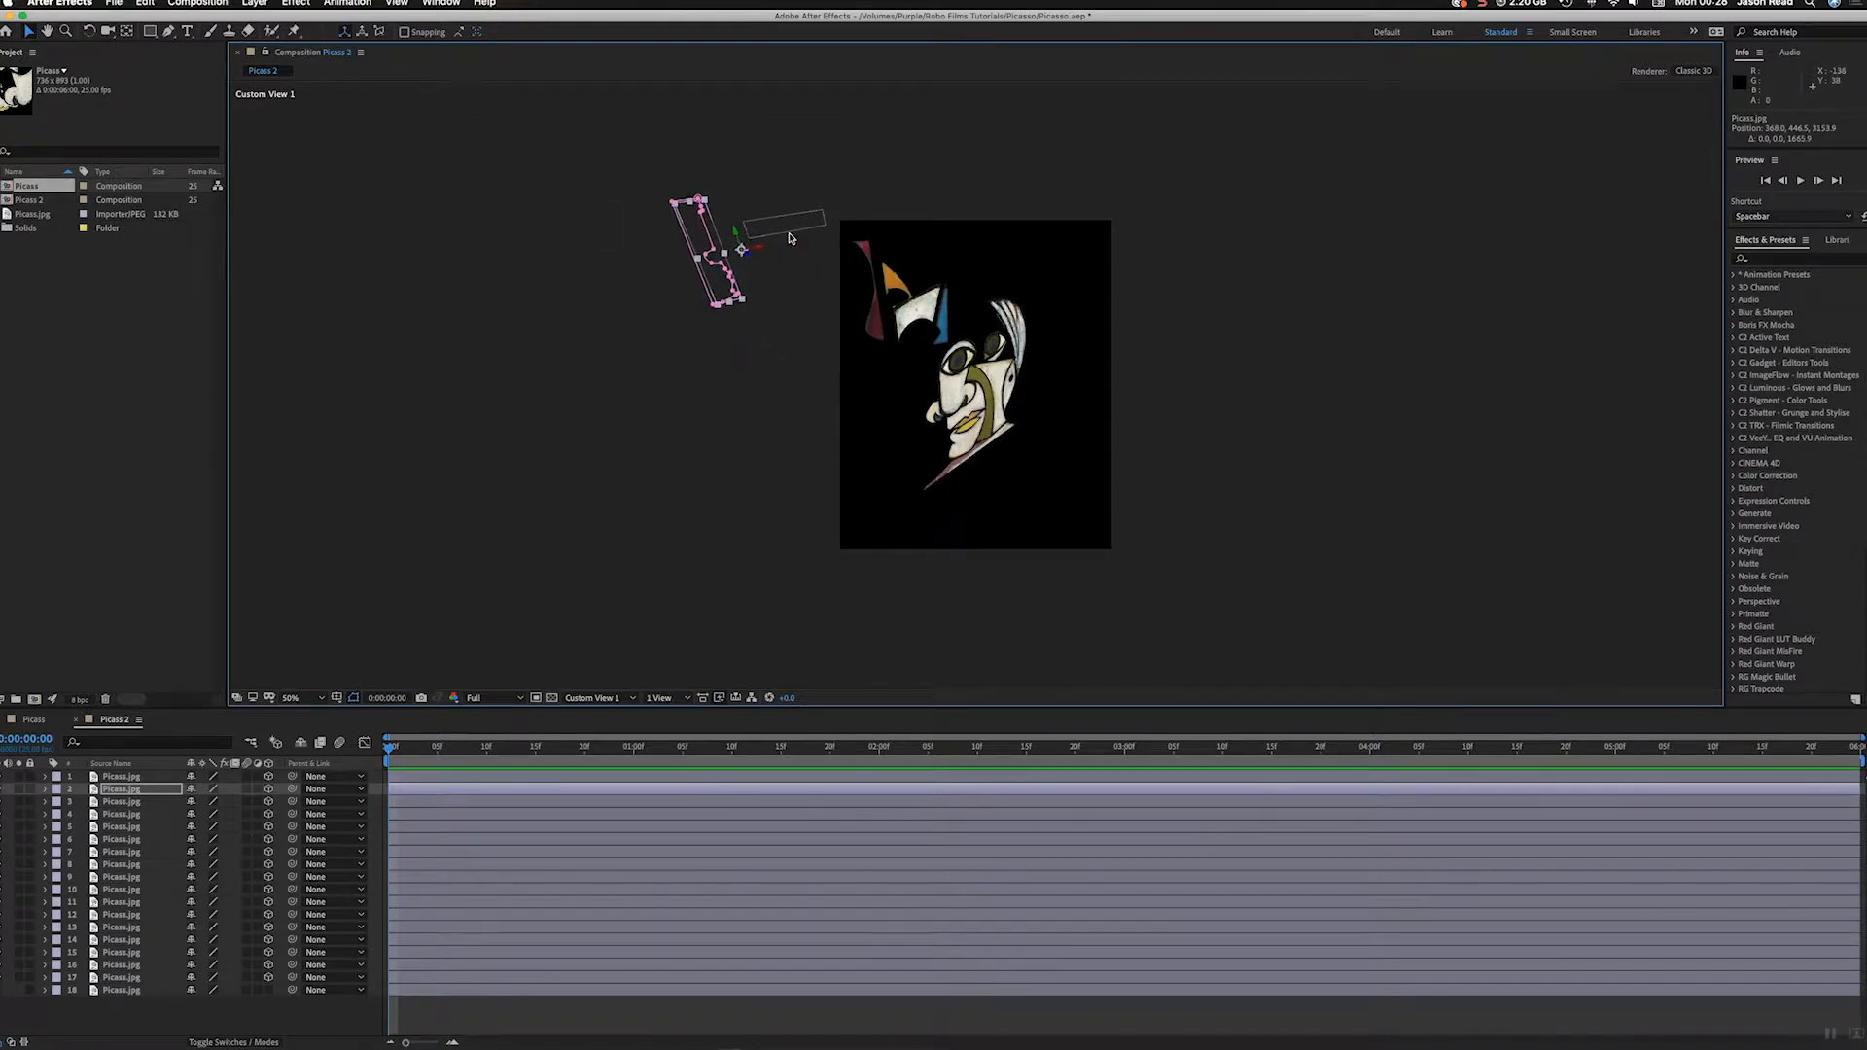
click(789, 233)
drag(798, 287, 776, 274)
Step: Push the maroon piece on layer 4 back to Z about 1947 and move the white forehead piece on layer 10 further back
click(872, 319)
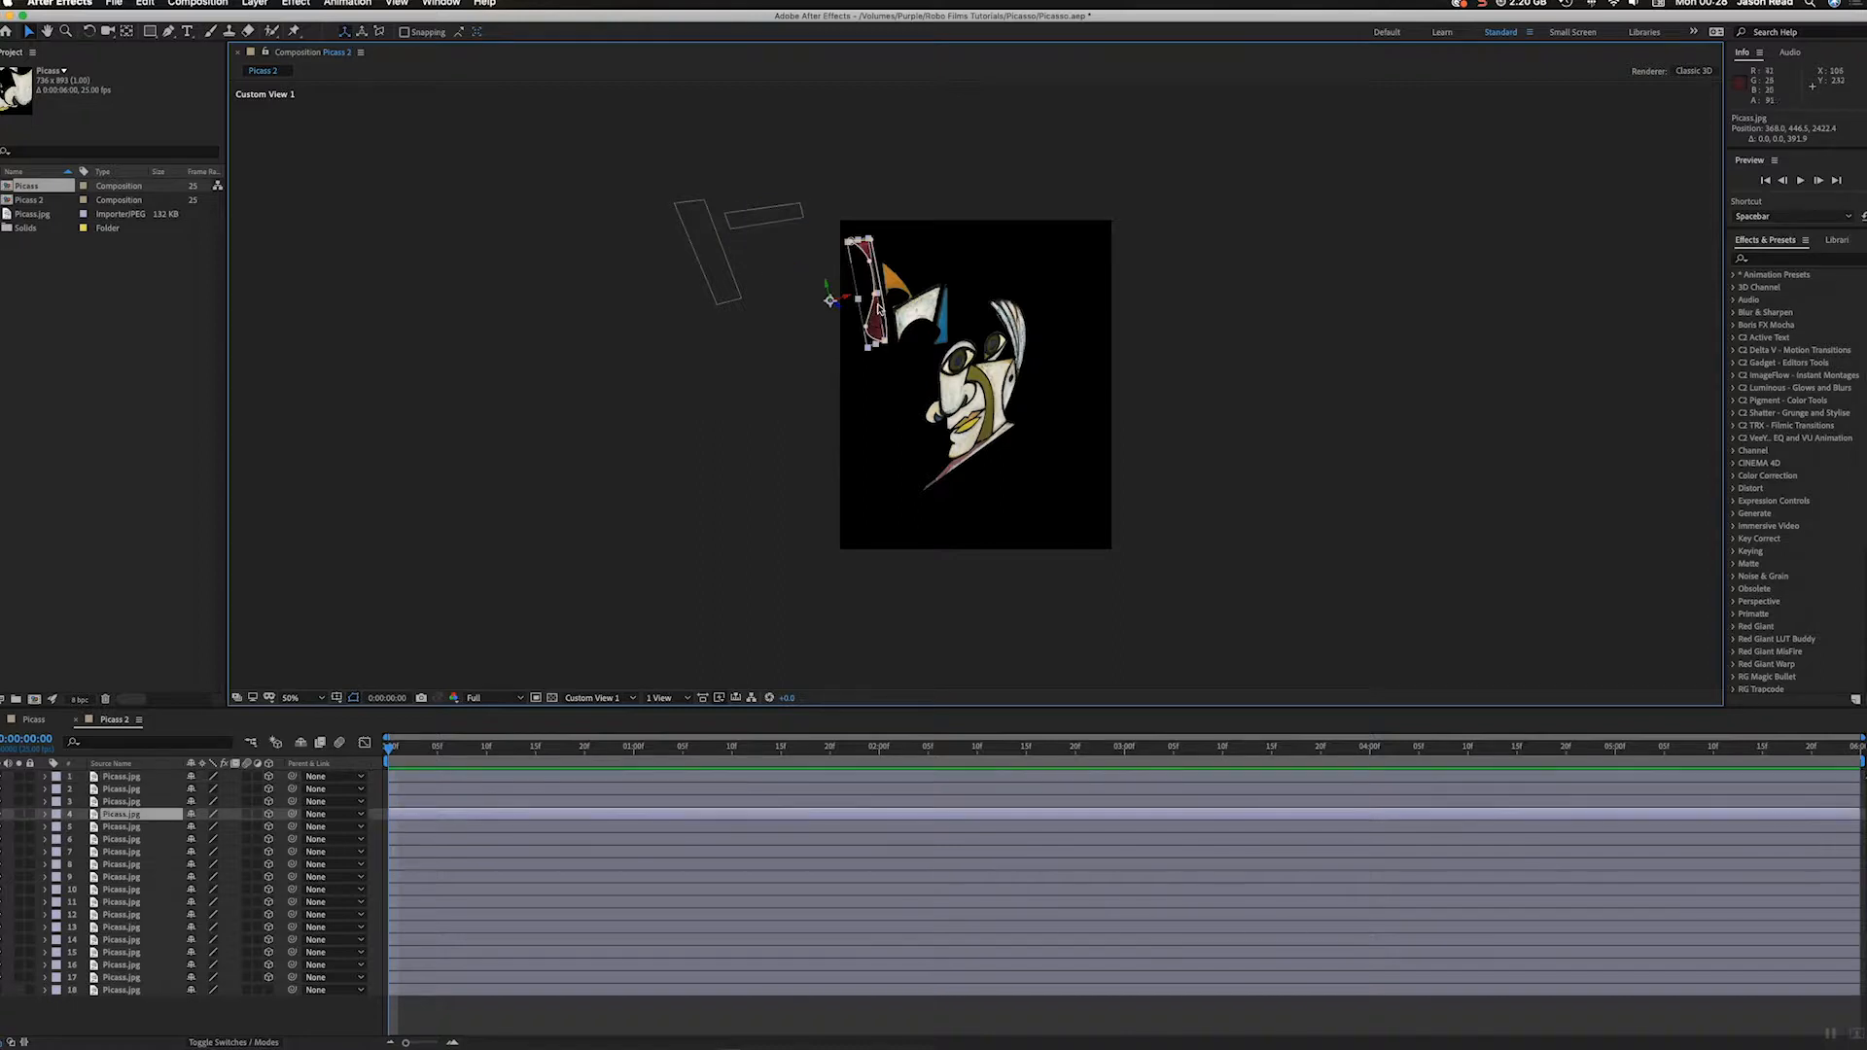
drag(838, 312, 805, 293)
click(916, 329)
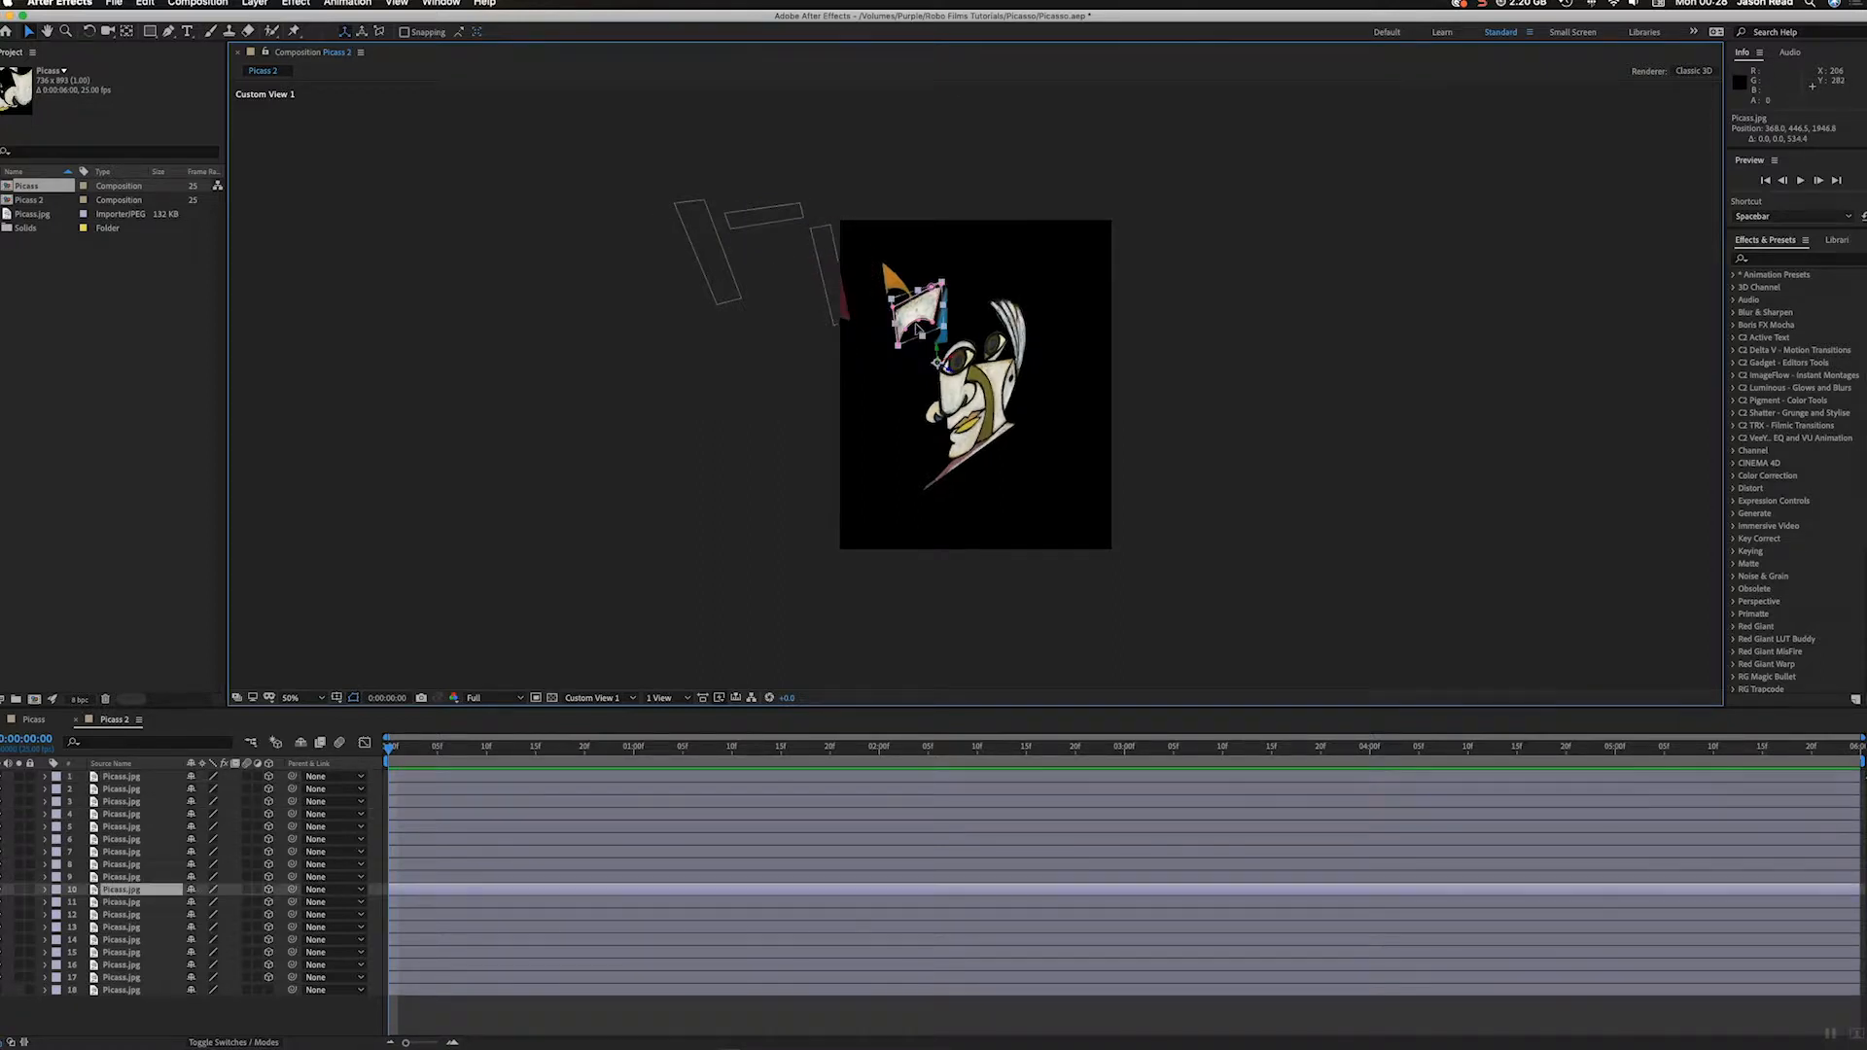
drag(933, 364, 899, 342)
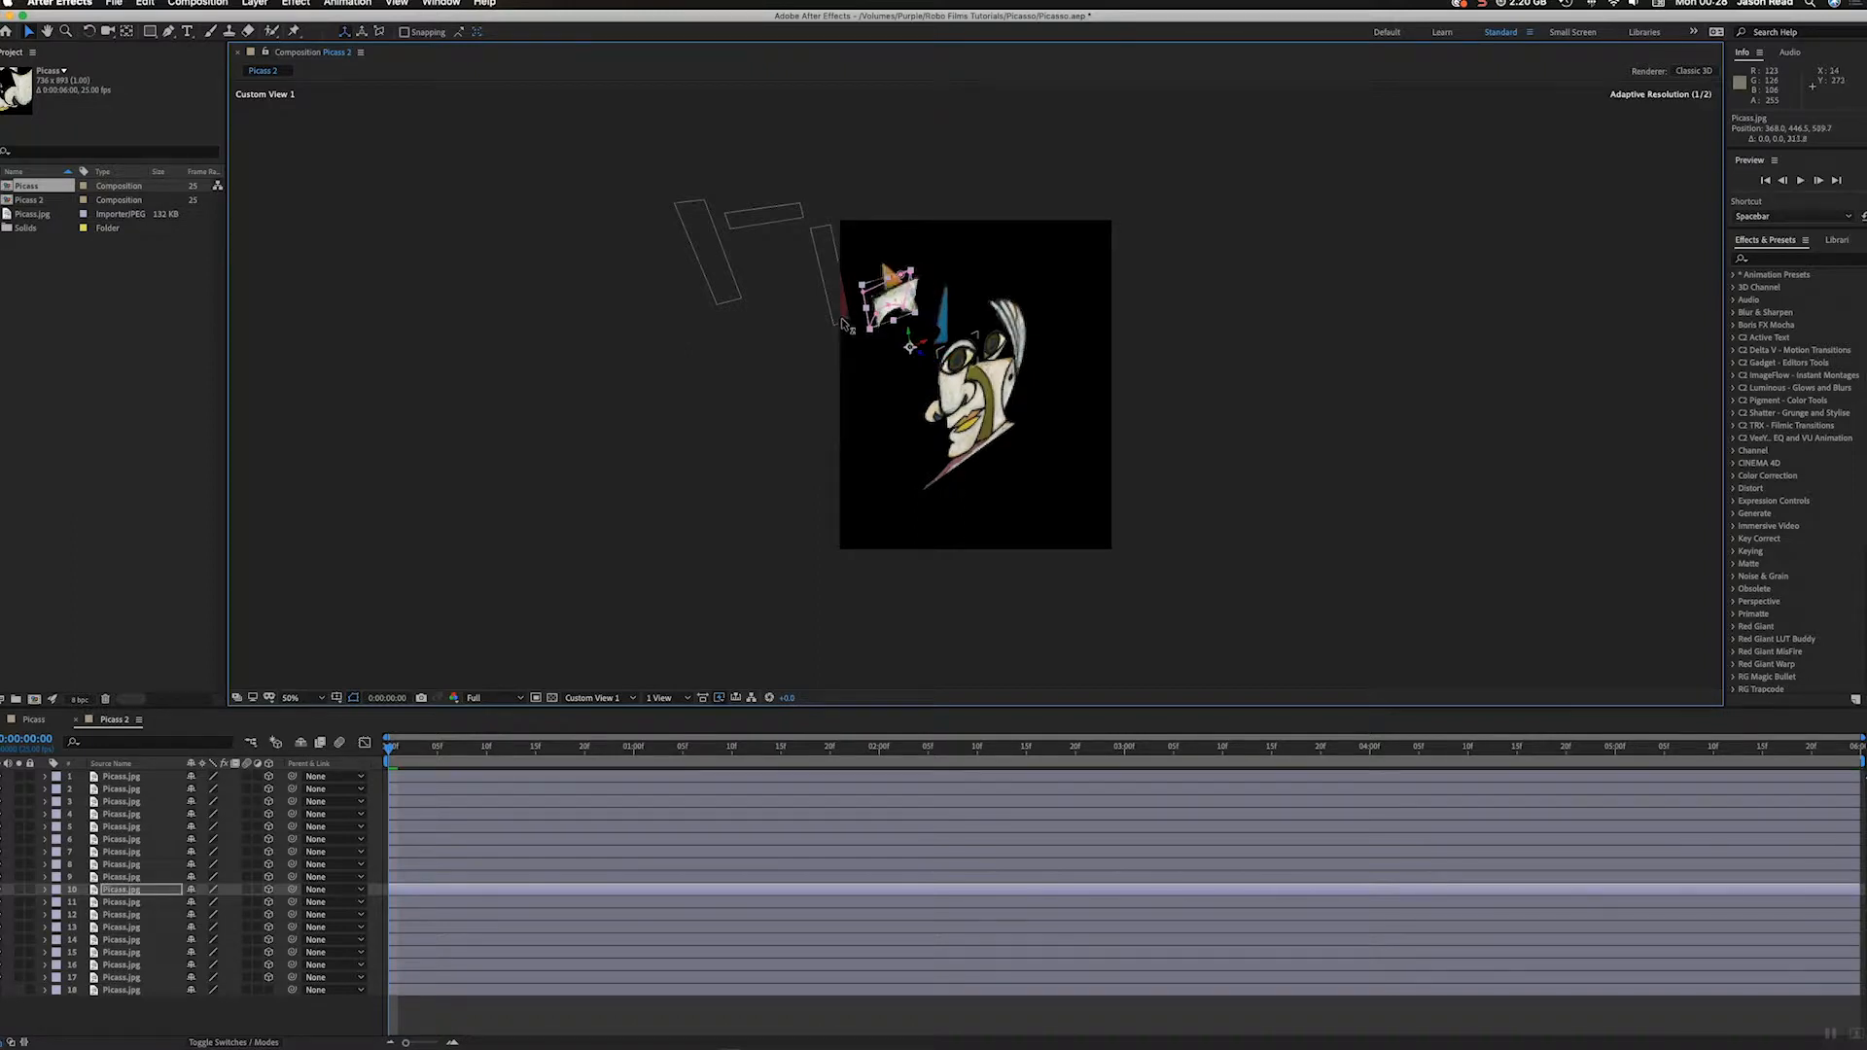
Step: Push the white piece under the nose on layer 8 back to Z about 641 and the nostril on layer 5 to about 310
click(986, 411)
drag(987, 413, 805, 314)
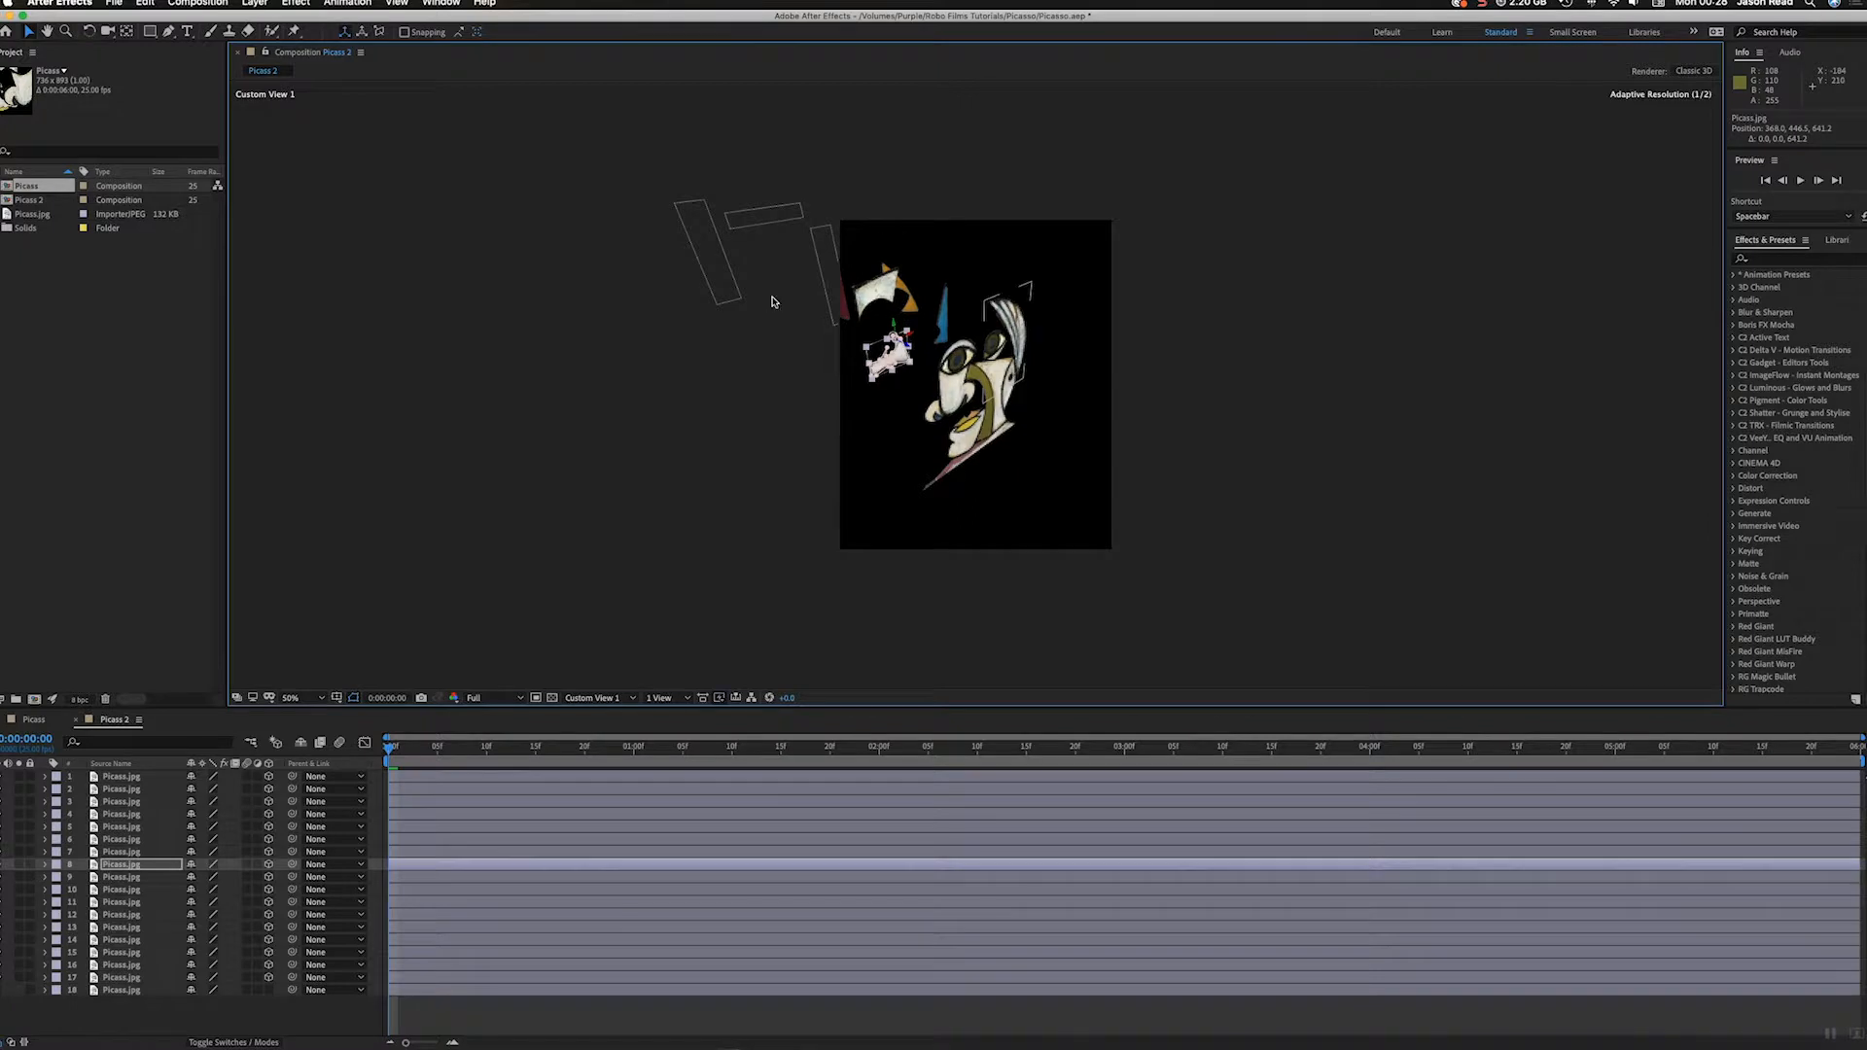
click(937, 421)
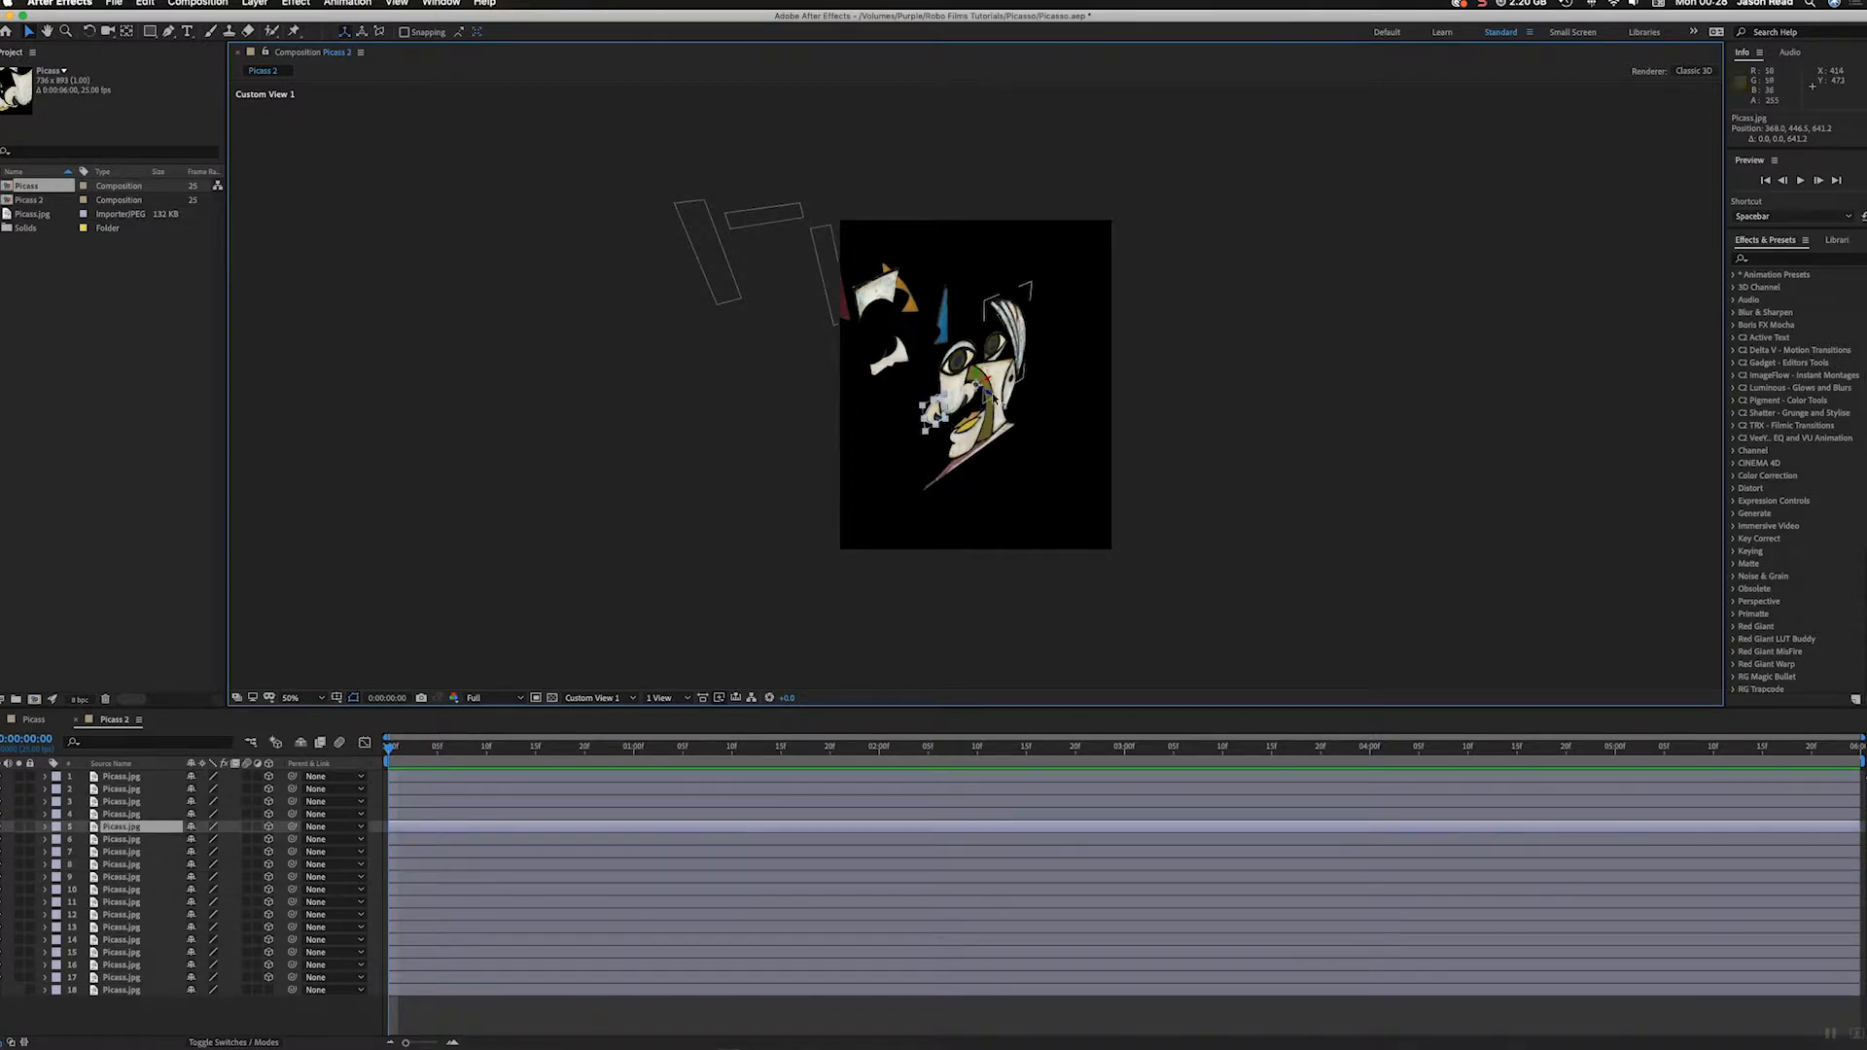
drag(987, 394, 900, 361)
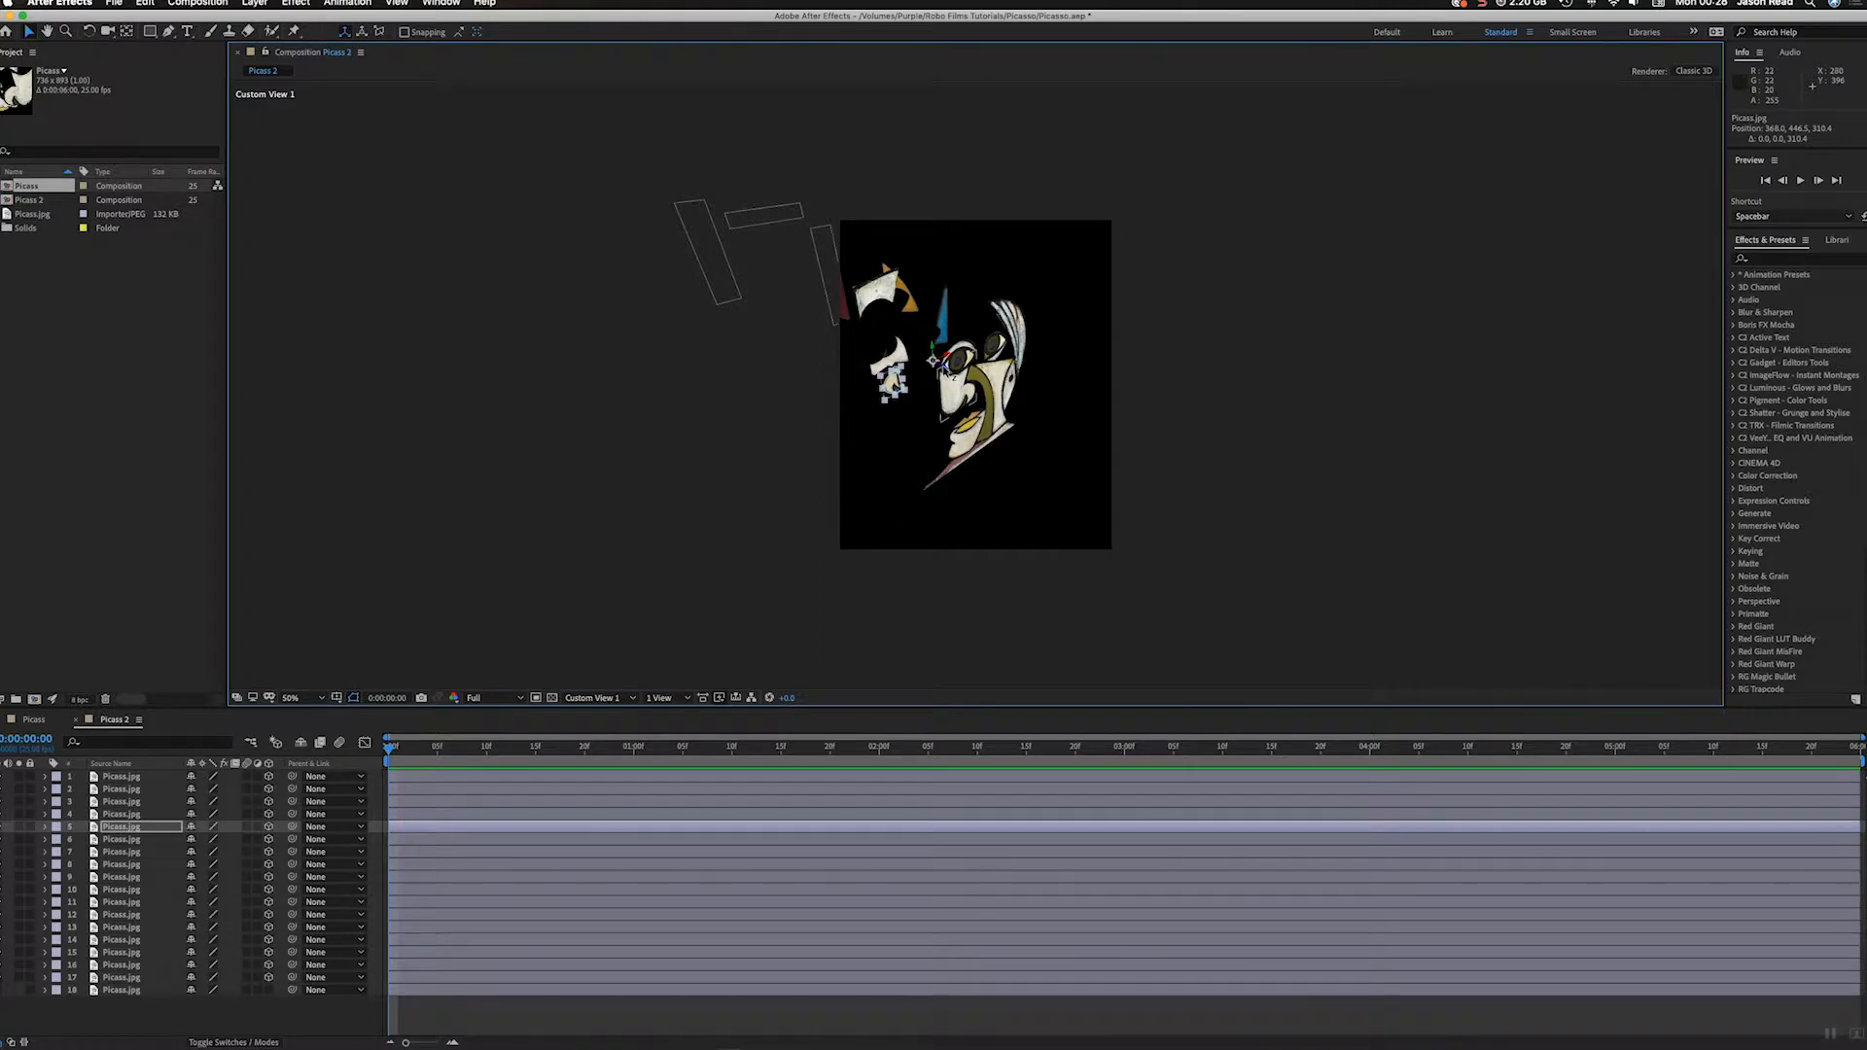
Step: Push the nose piece on layer 9 back along Z and the striped hair piece on layer 13 to about 663
click(967, 394)
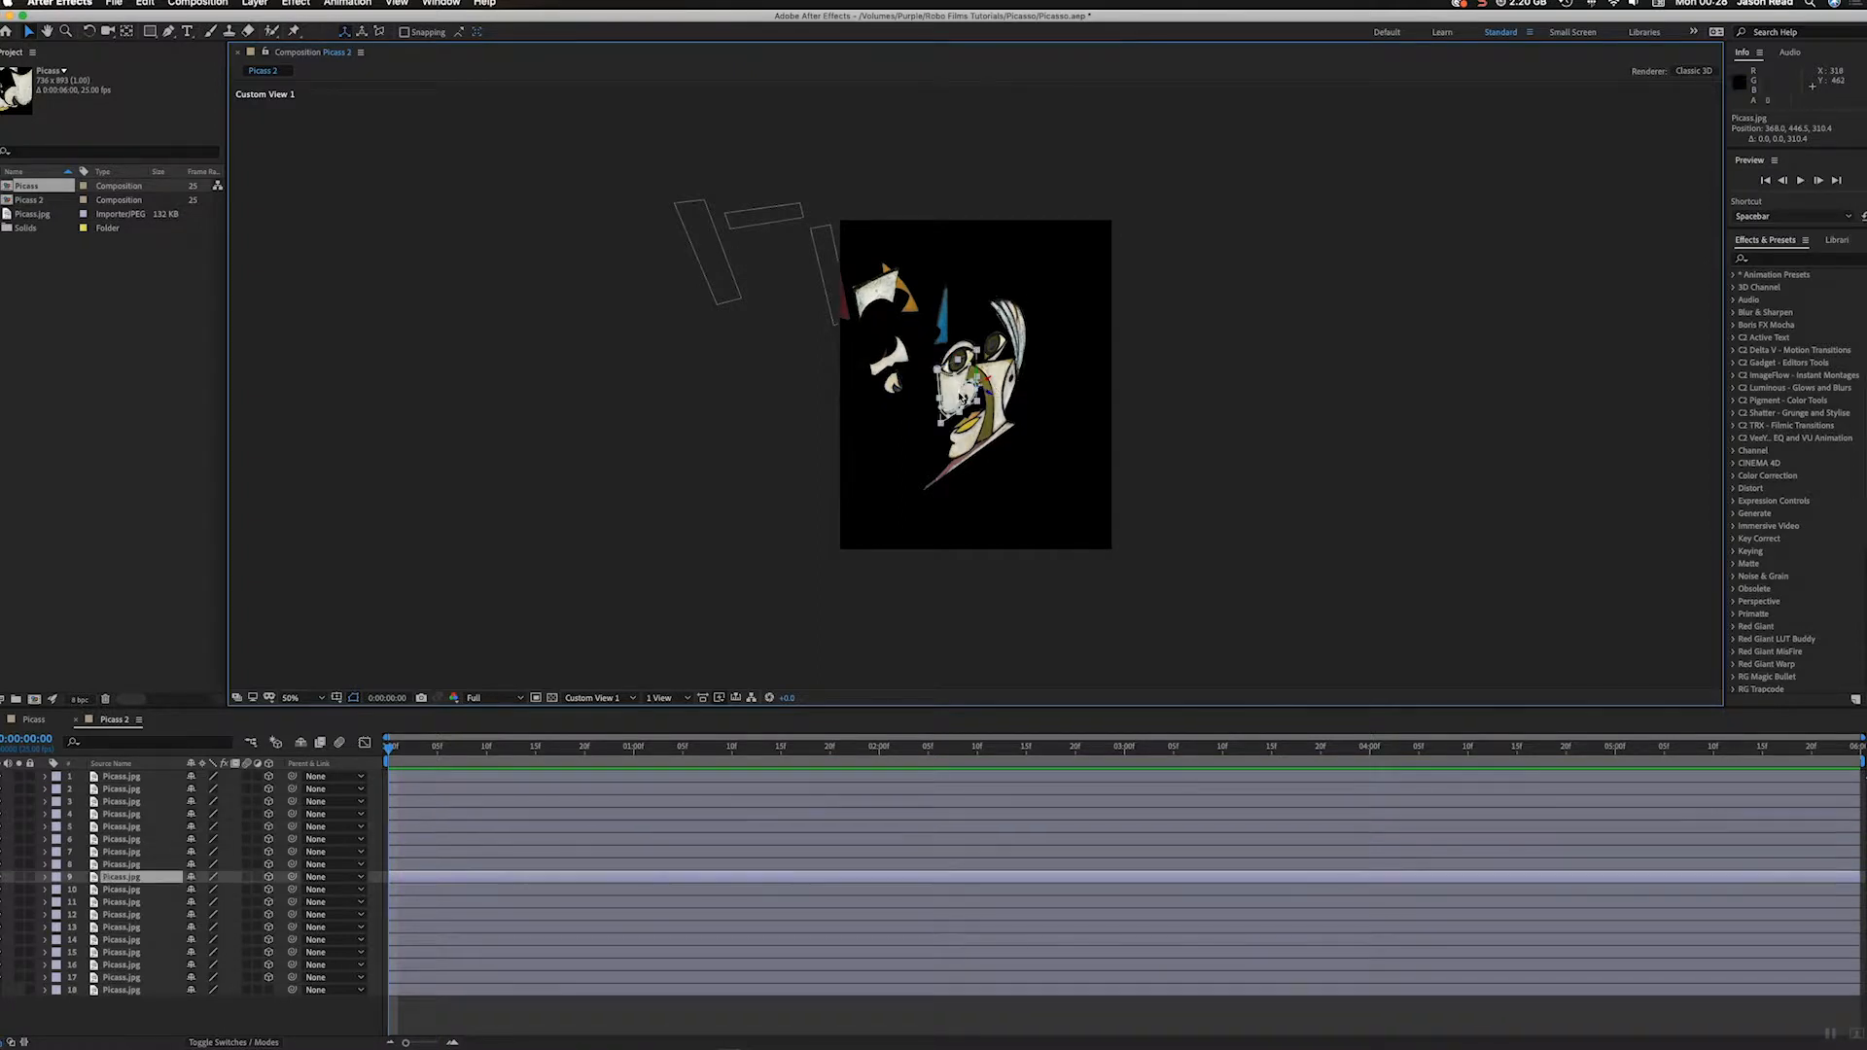
click(1013, 330)
drag(990, 394, 805, 312)
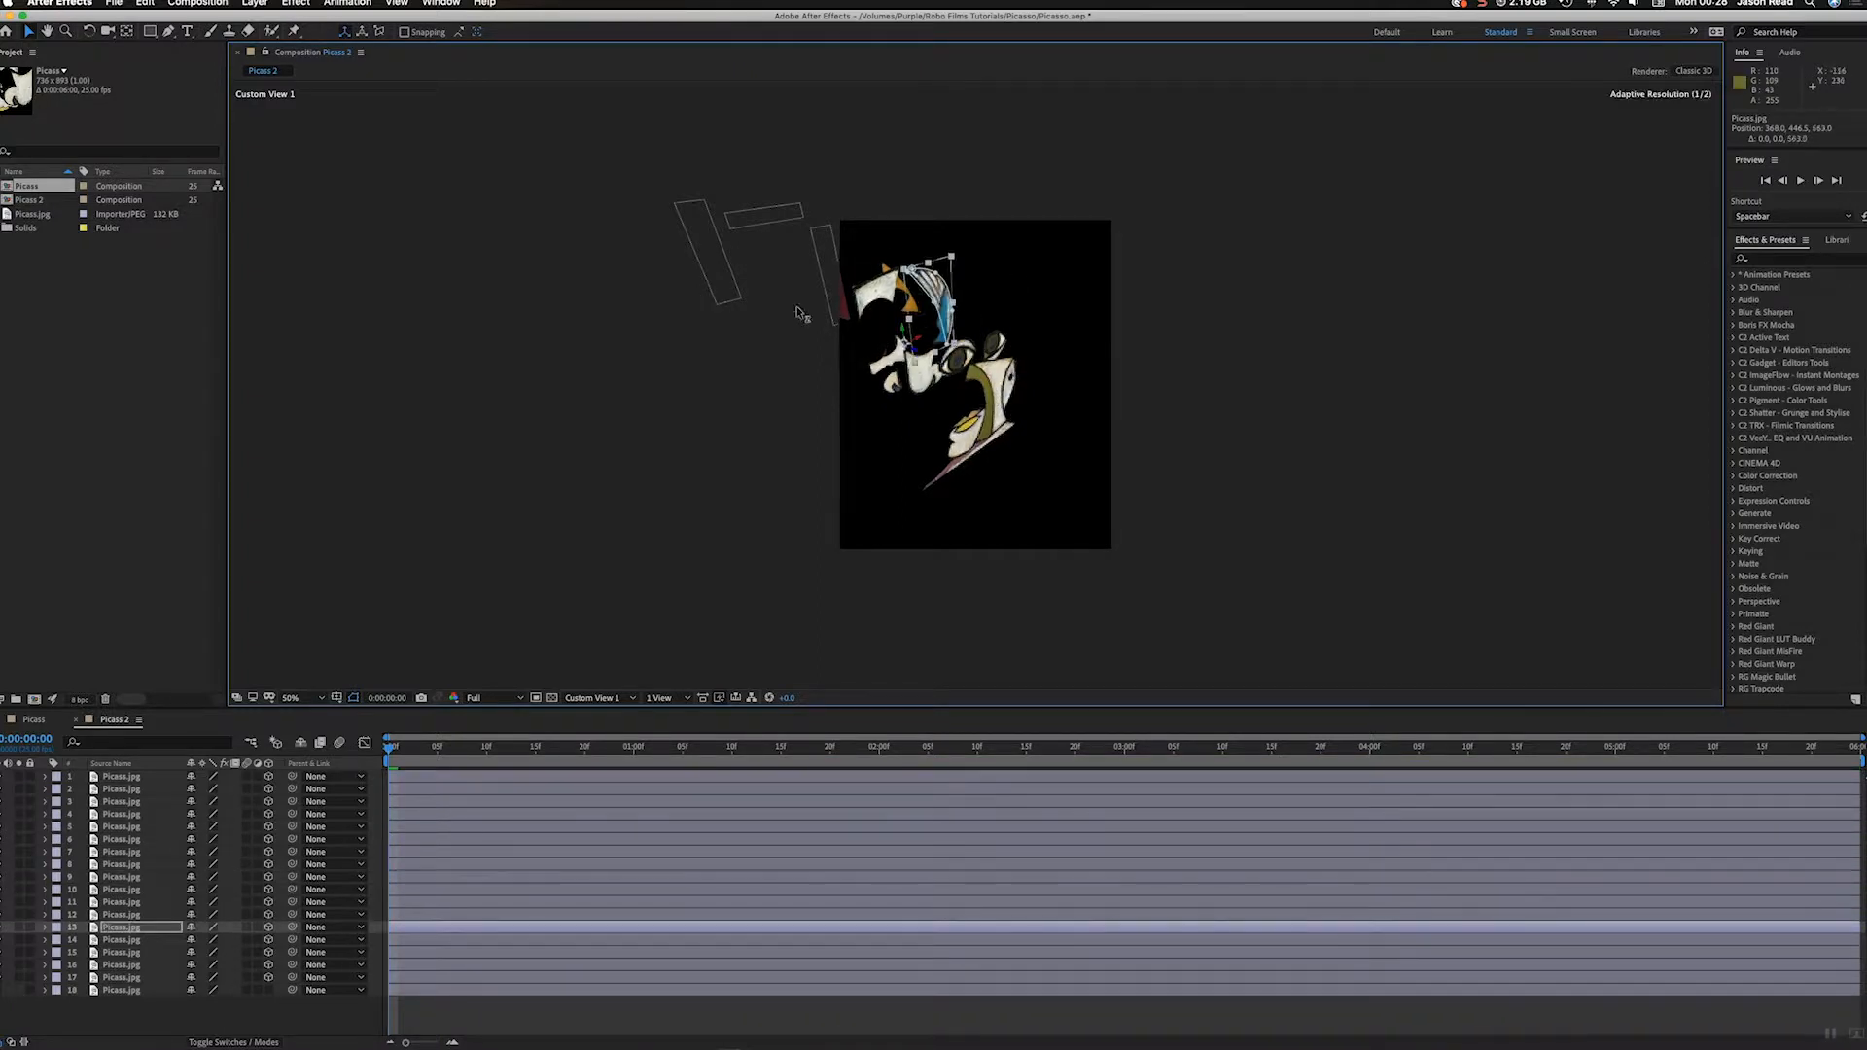
Step: Push the pink shoulder strip and the chin piece back along Z
click(963, 461)
drag(990, 394, 936, 377)
click(962, 445)
click(1006, 390)
drag(990, 394, 831, 336)
key(super+z)
Step: Push the ear piece on layer 14 back to Z about 1051
drag(1223, 409, 1406, 579)
click(1011, 388)
drag(990, 393, 592, 301)
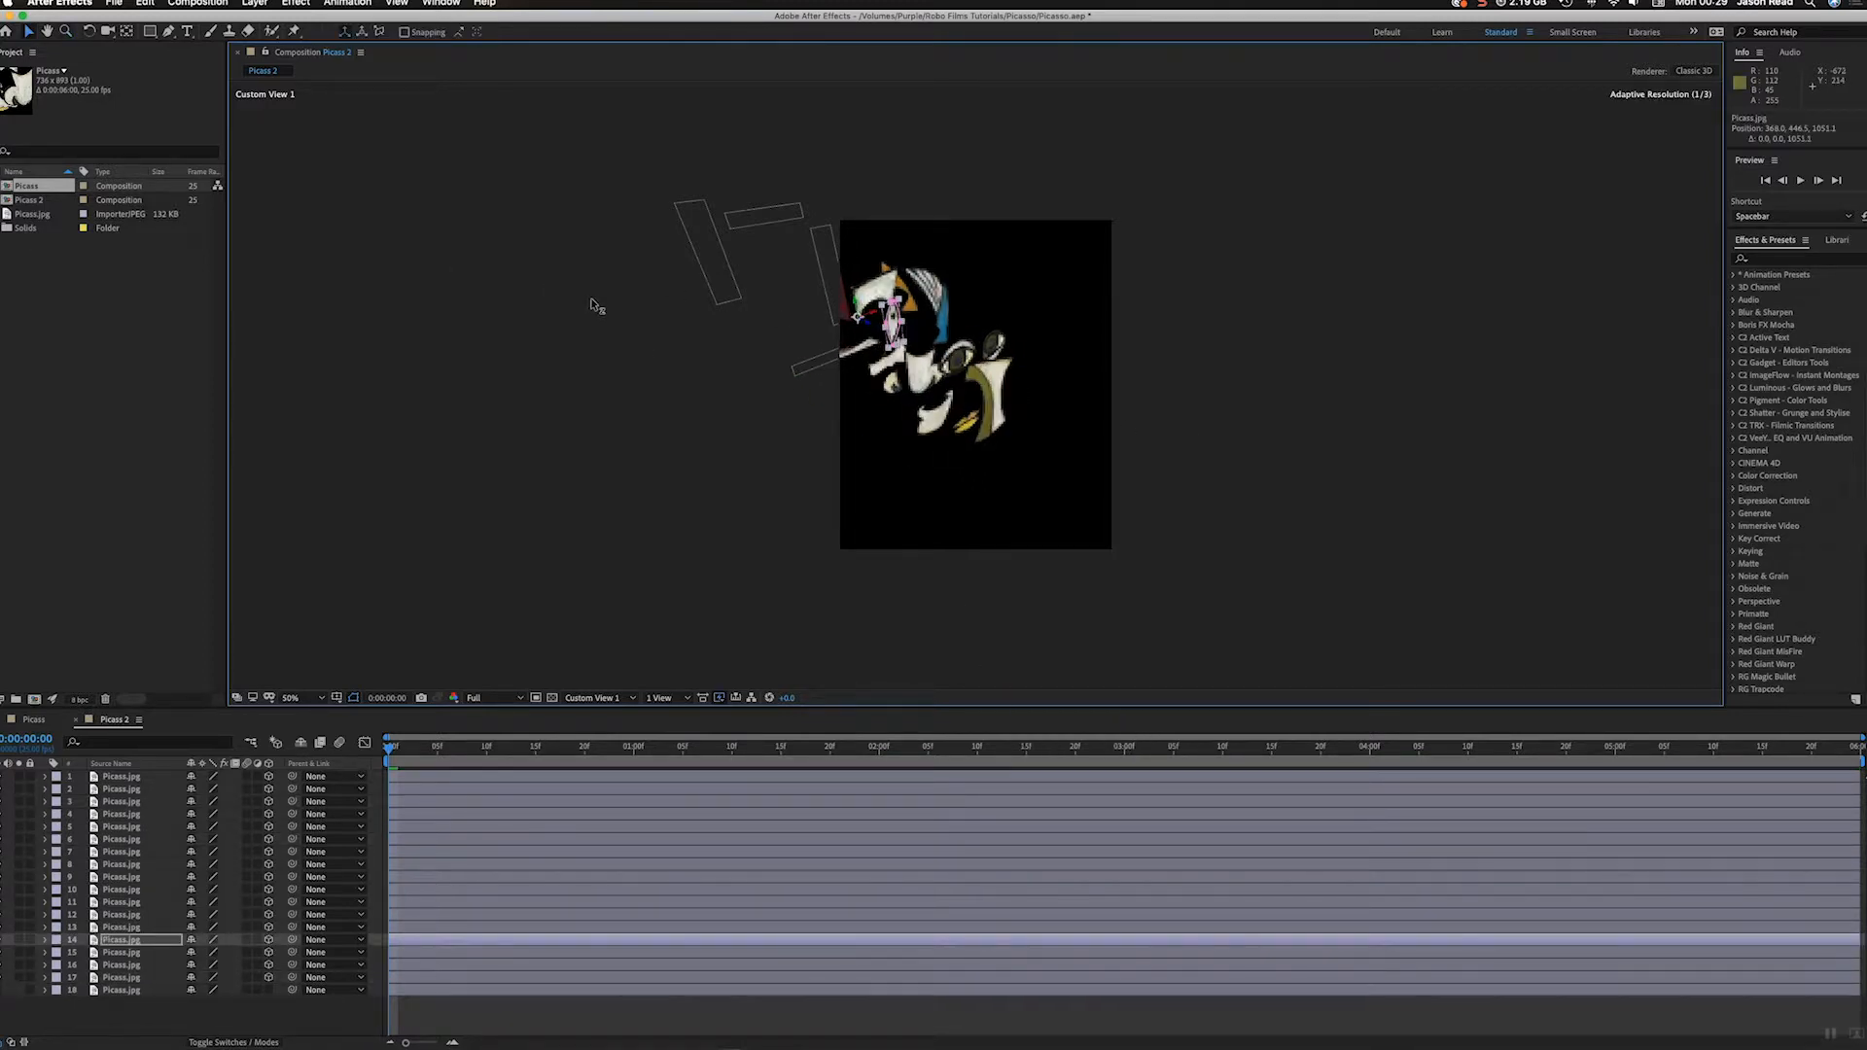
Step: Deselect the pieces and show the composition through the Active Camera
click(1206, 555)
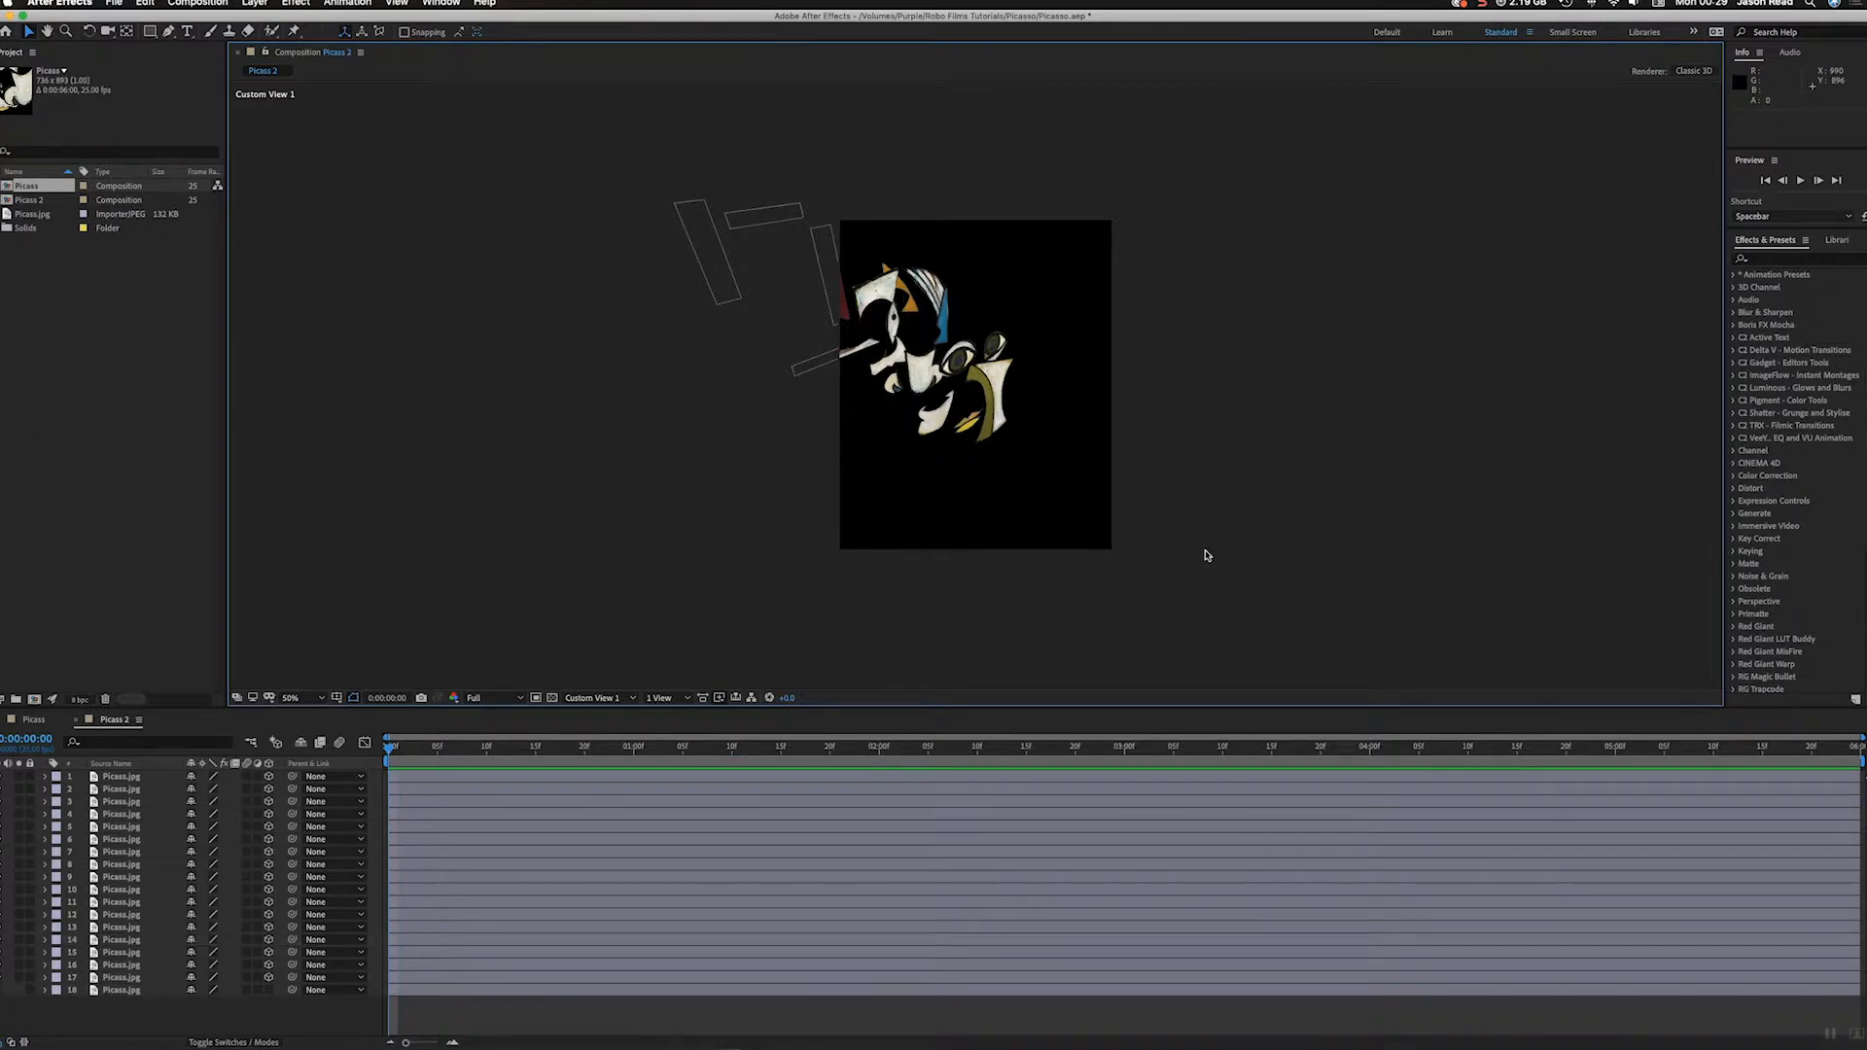
click(607, 699)
click(608, 716)
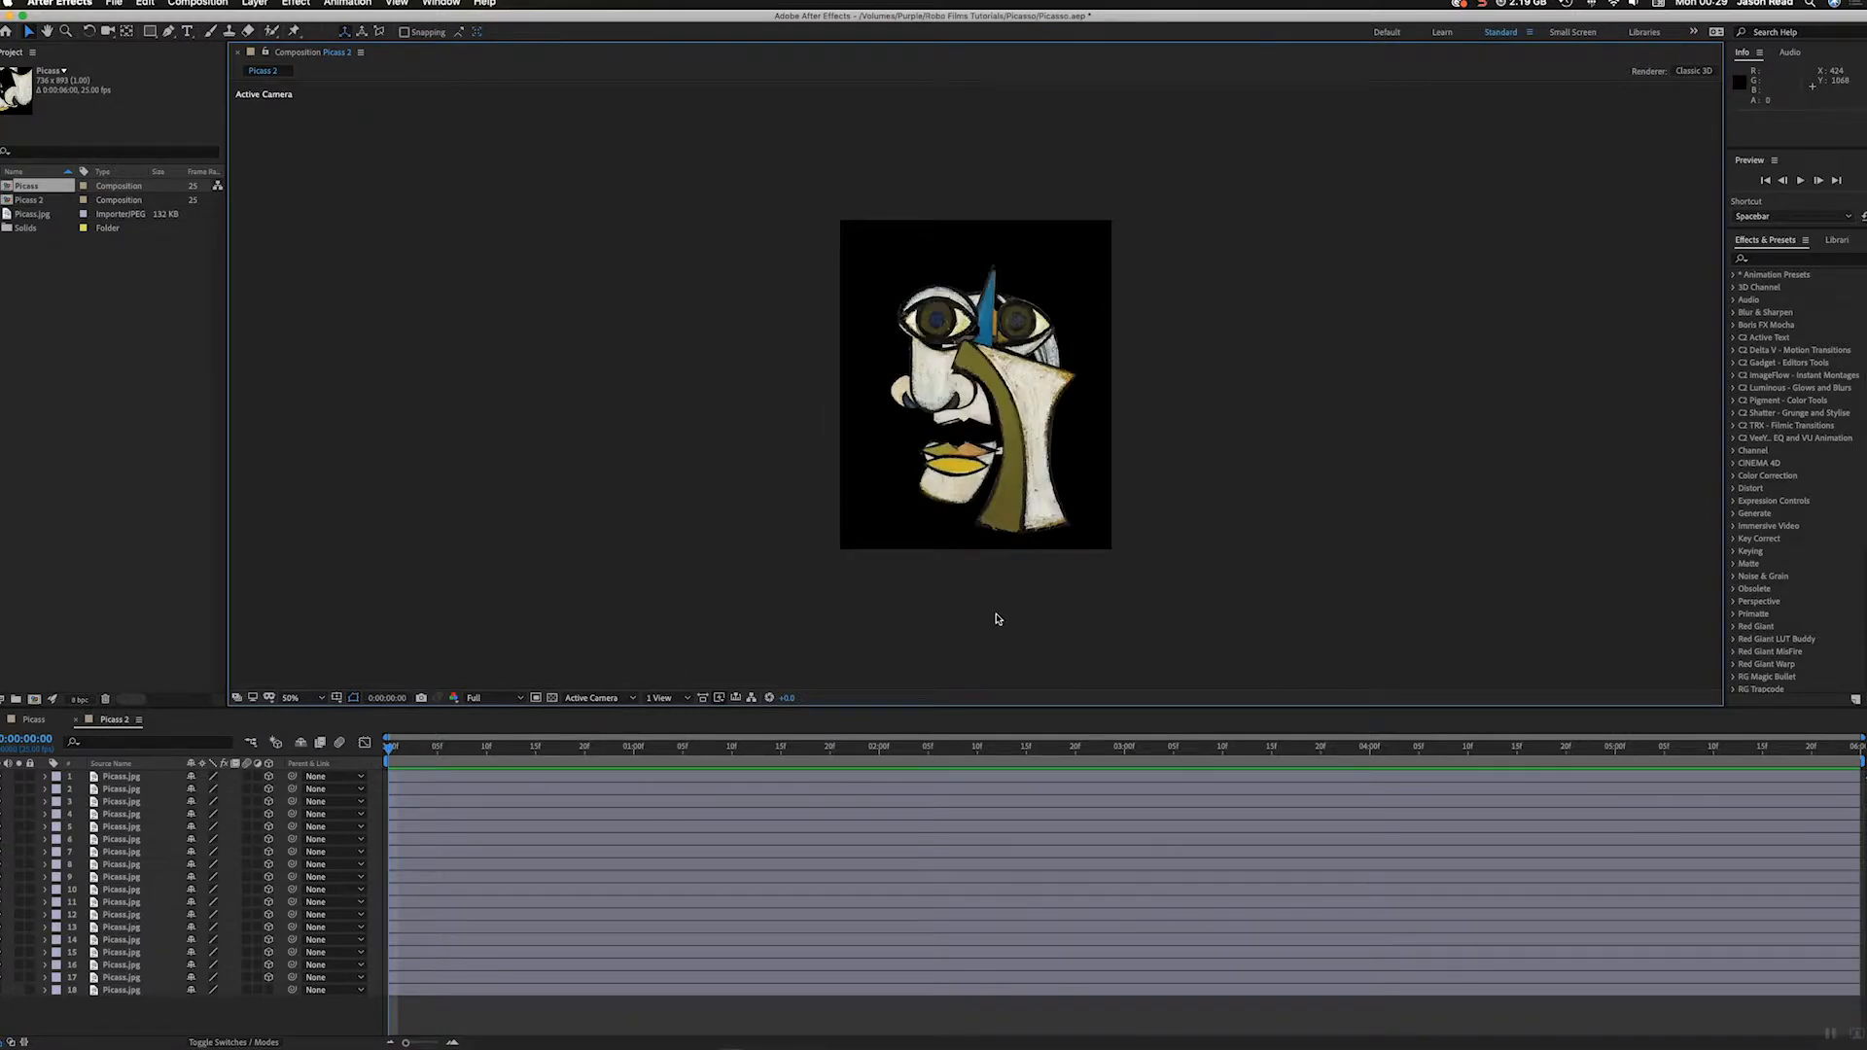
Step: Show the full painting as a reference, select layer 1 and turn off mask and shape path visibility
click(746, 779)
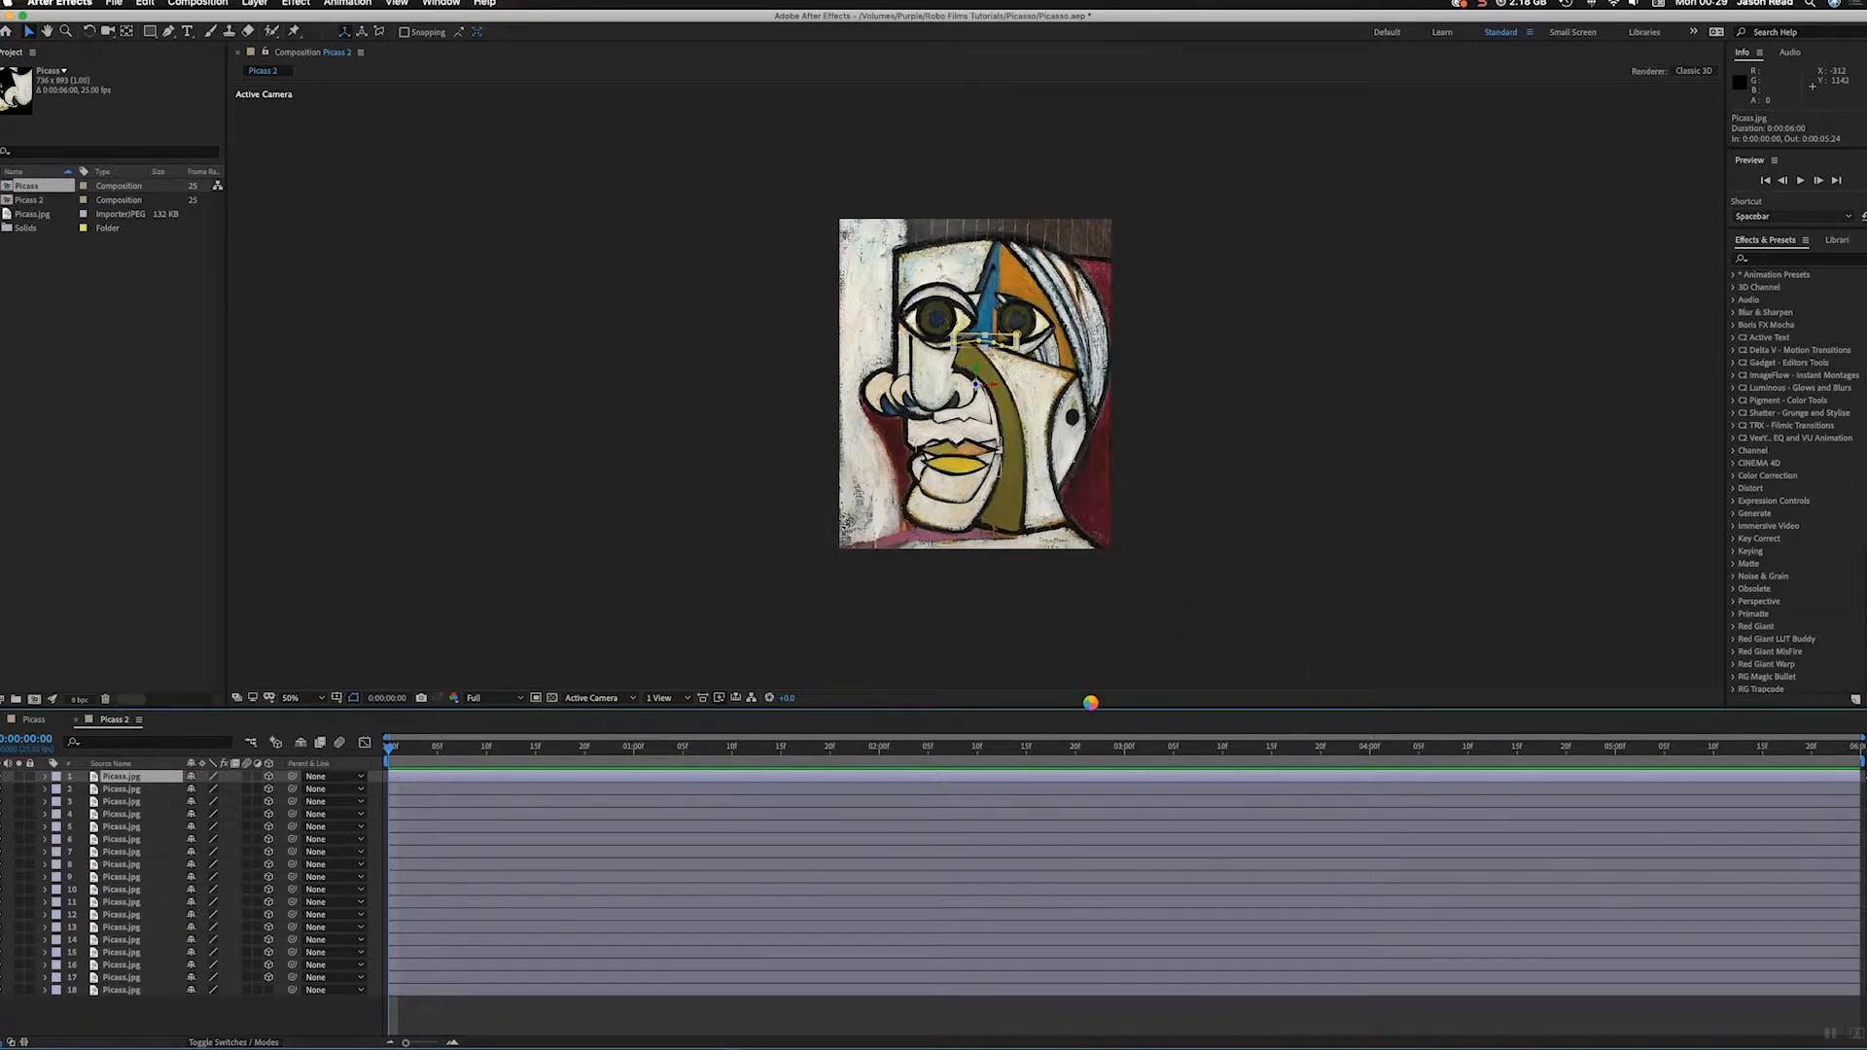
key(shift+slash)
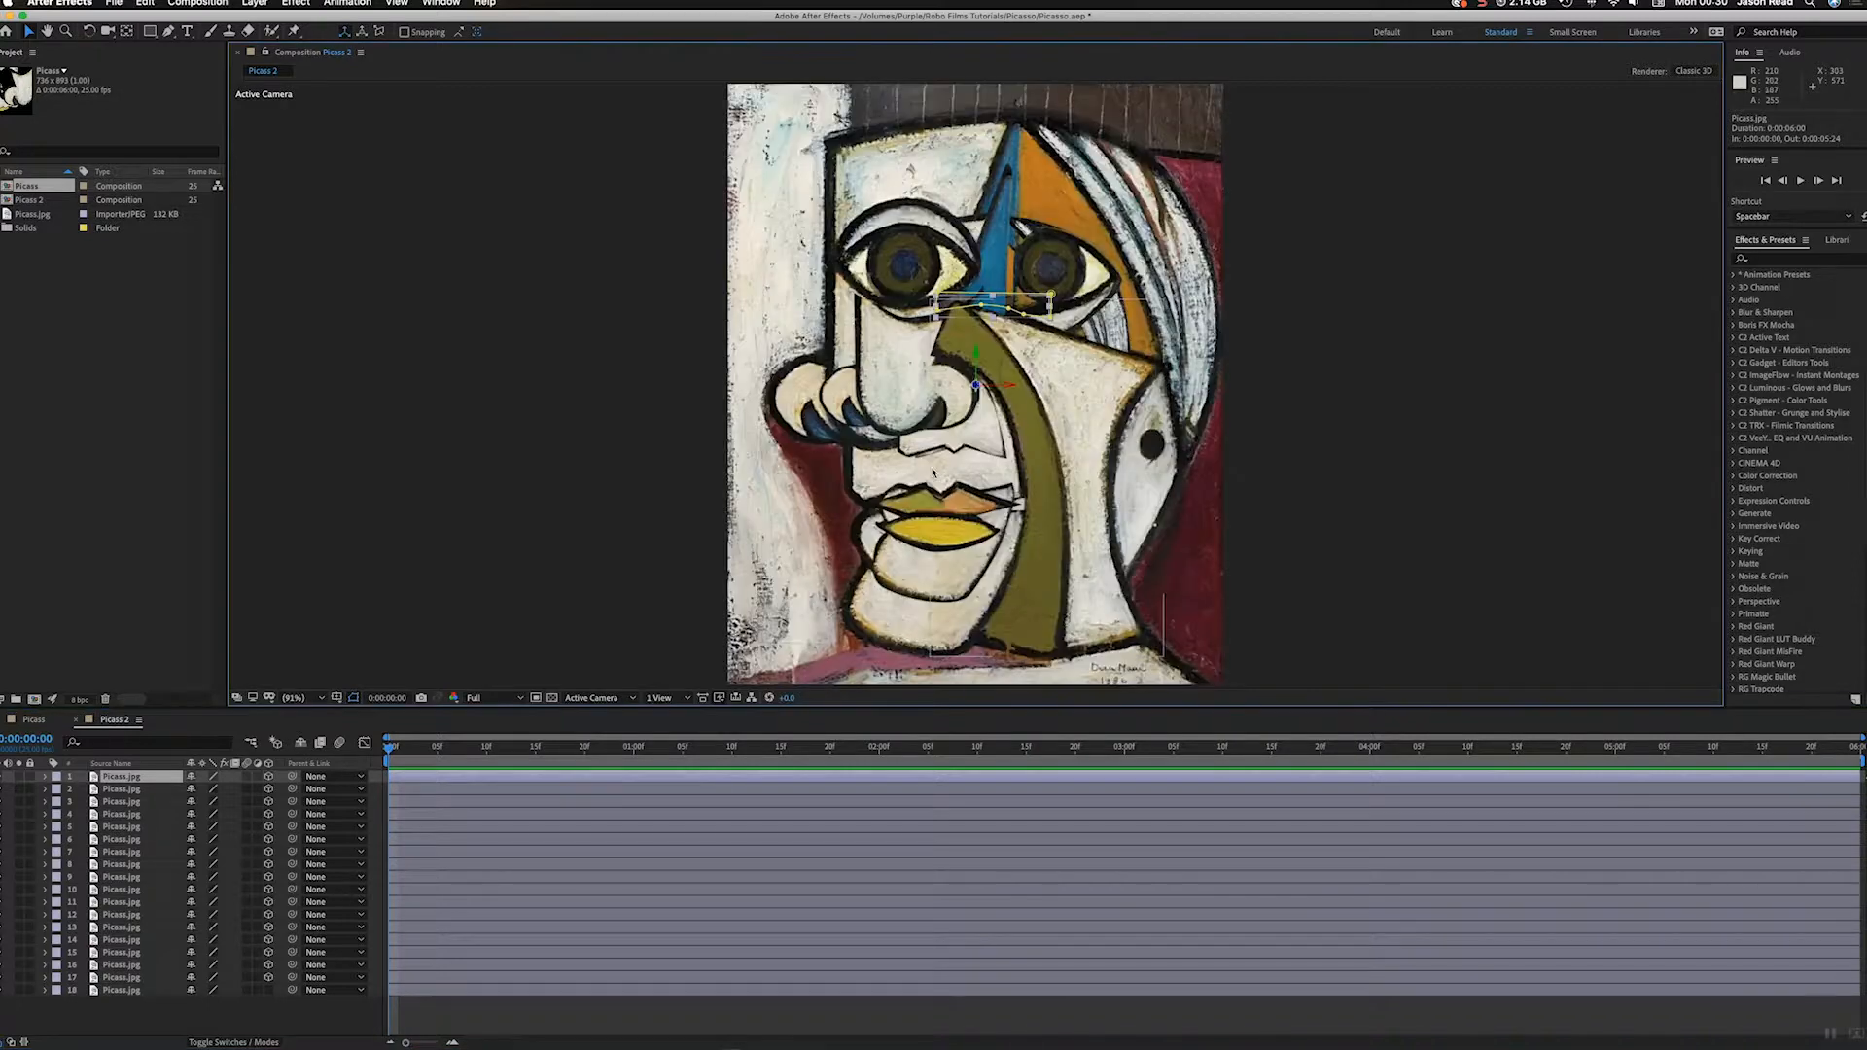
click(352, 704)
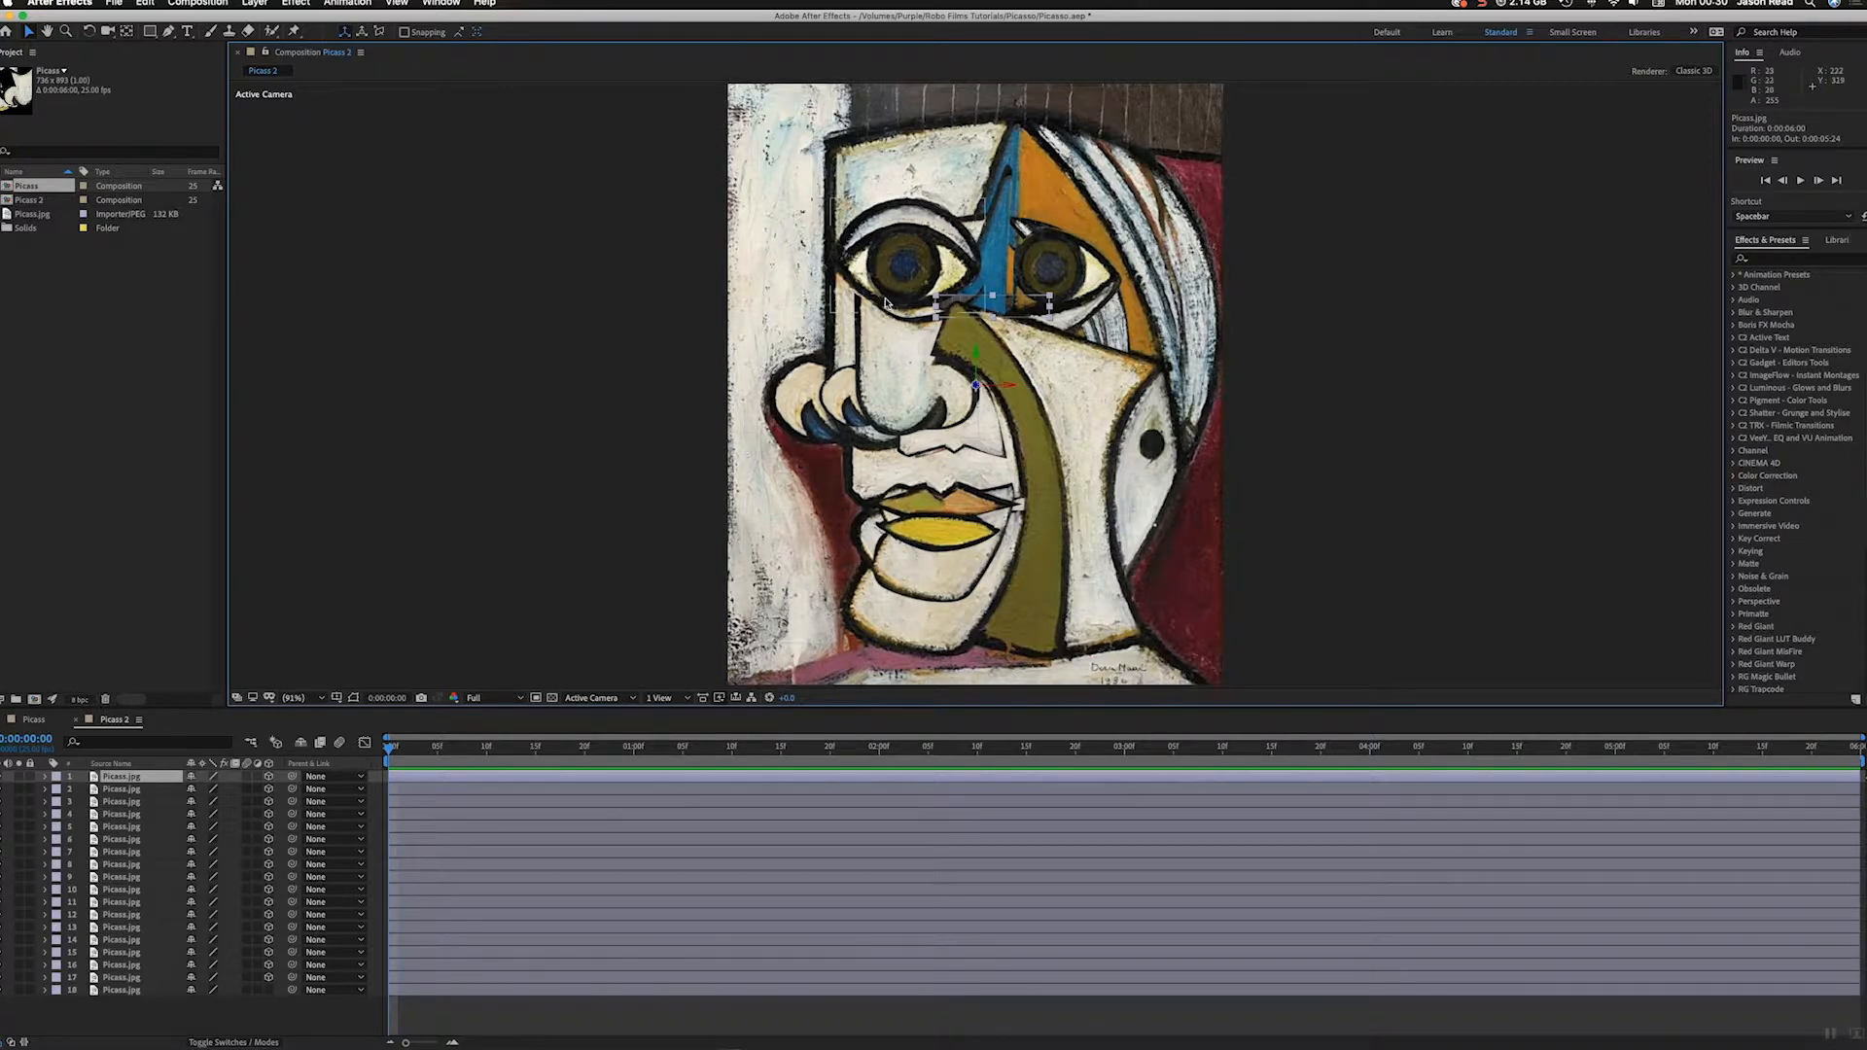
Step: Scale the brown strip on layer 1 to about 335% and the pale background on layer 2 to about 409% to match the painting
drag(992, 299, 1040, 88)
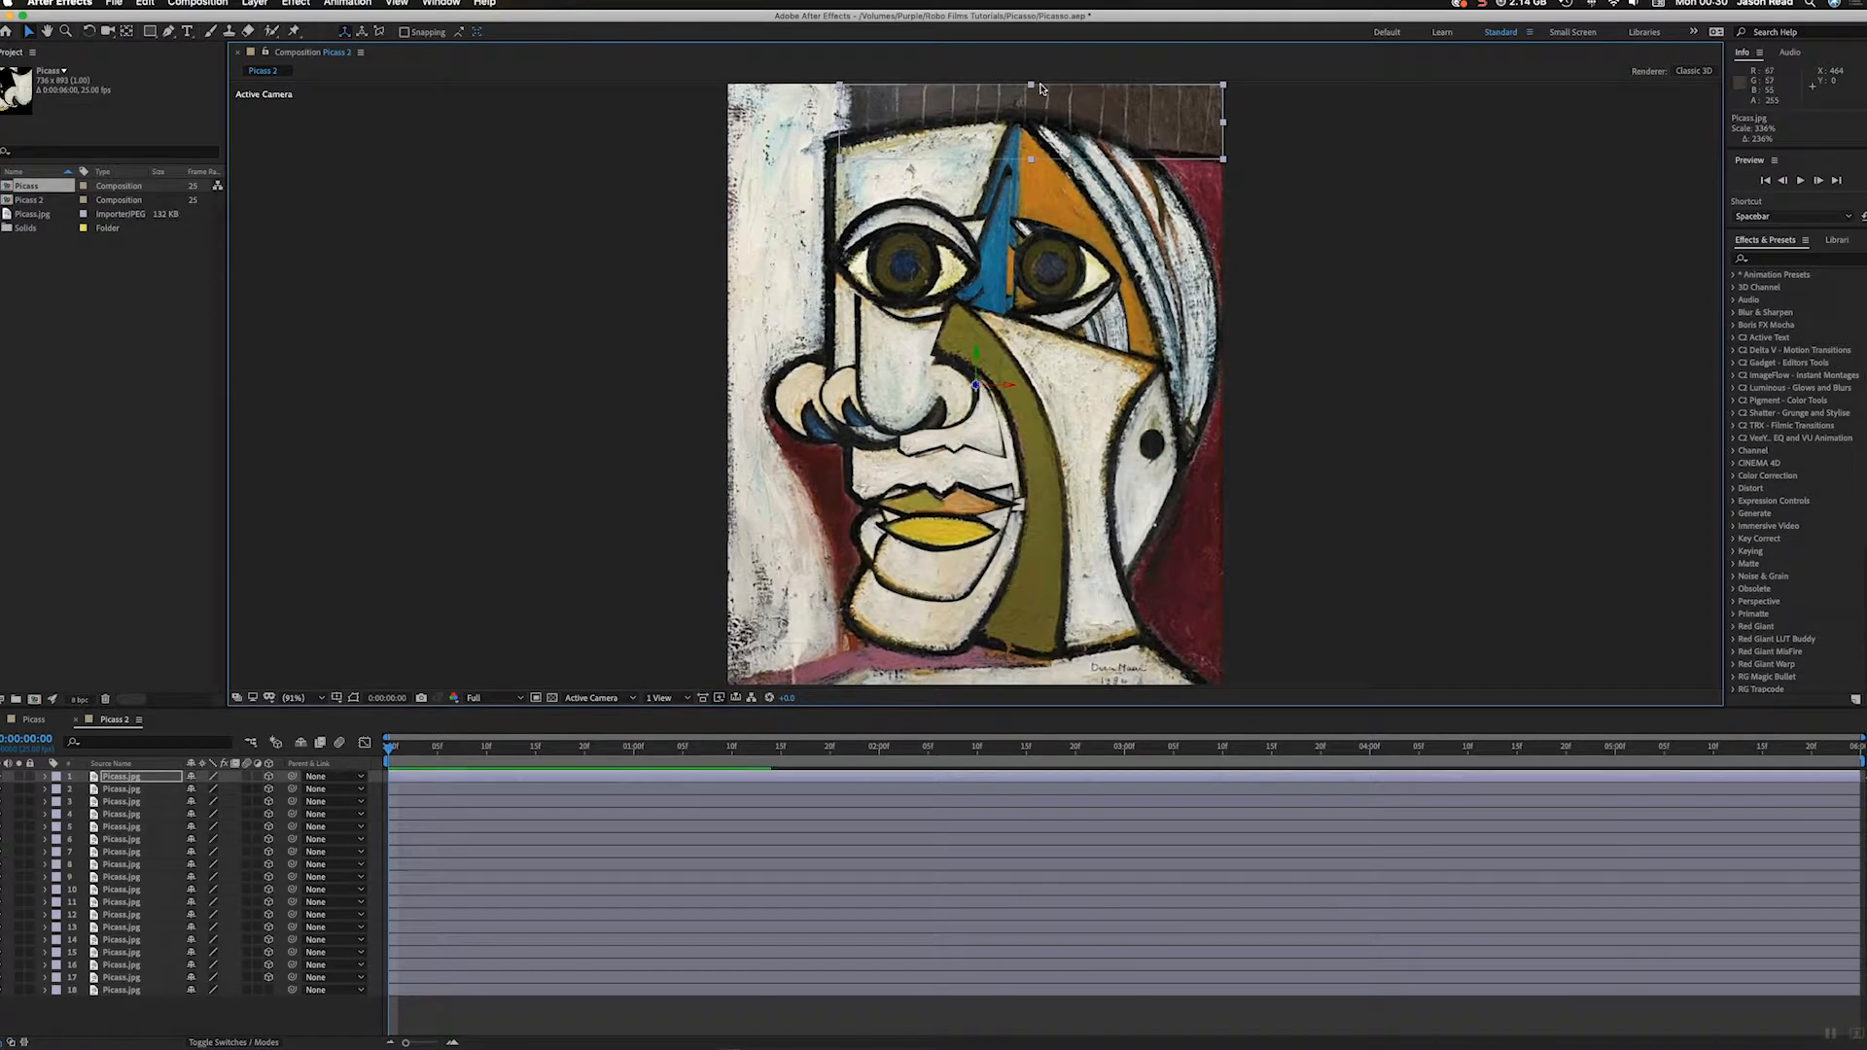
click(128, 790)
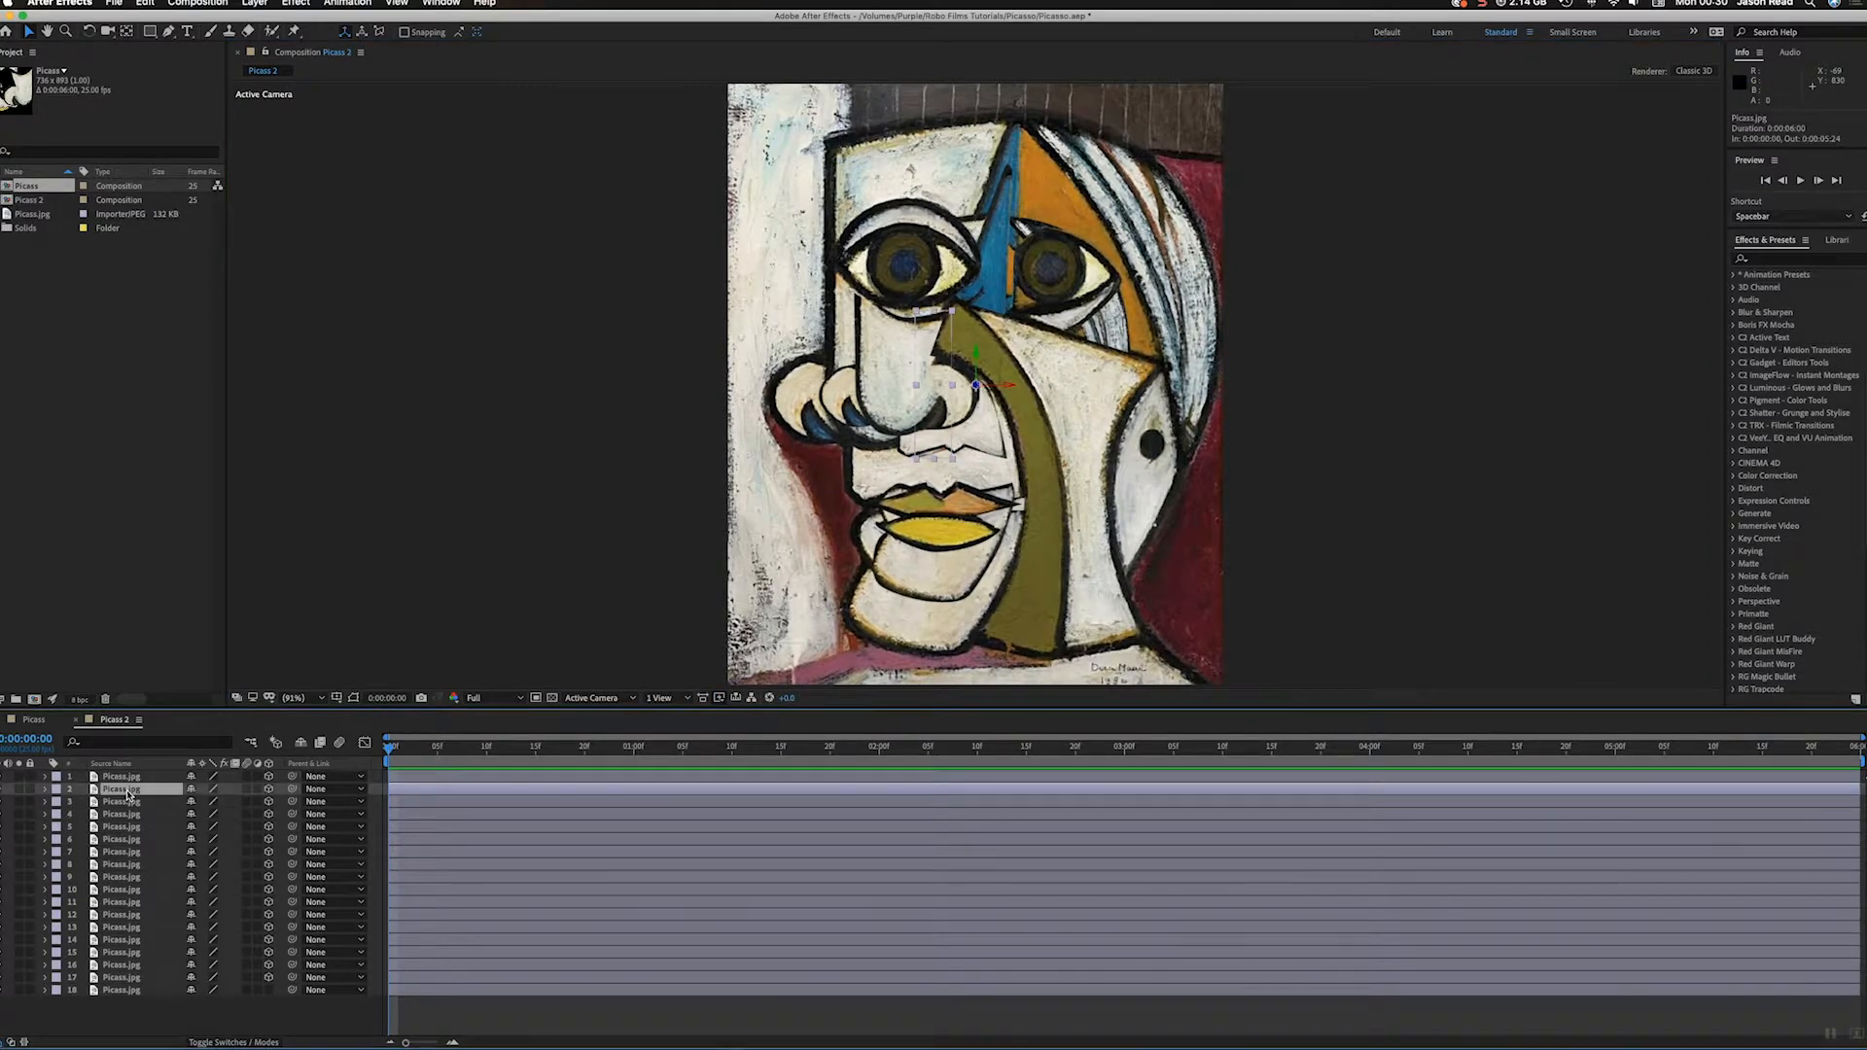
click(892, 386)
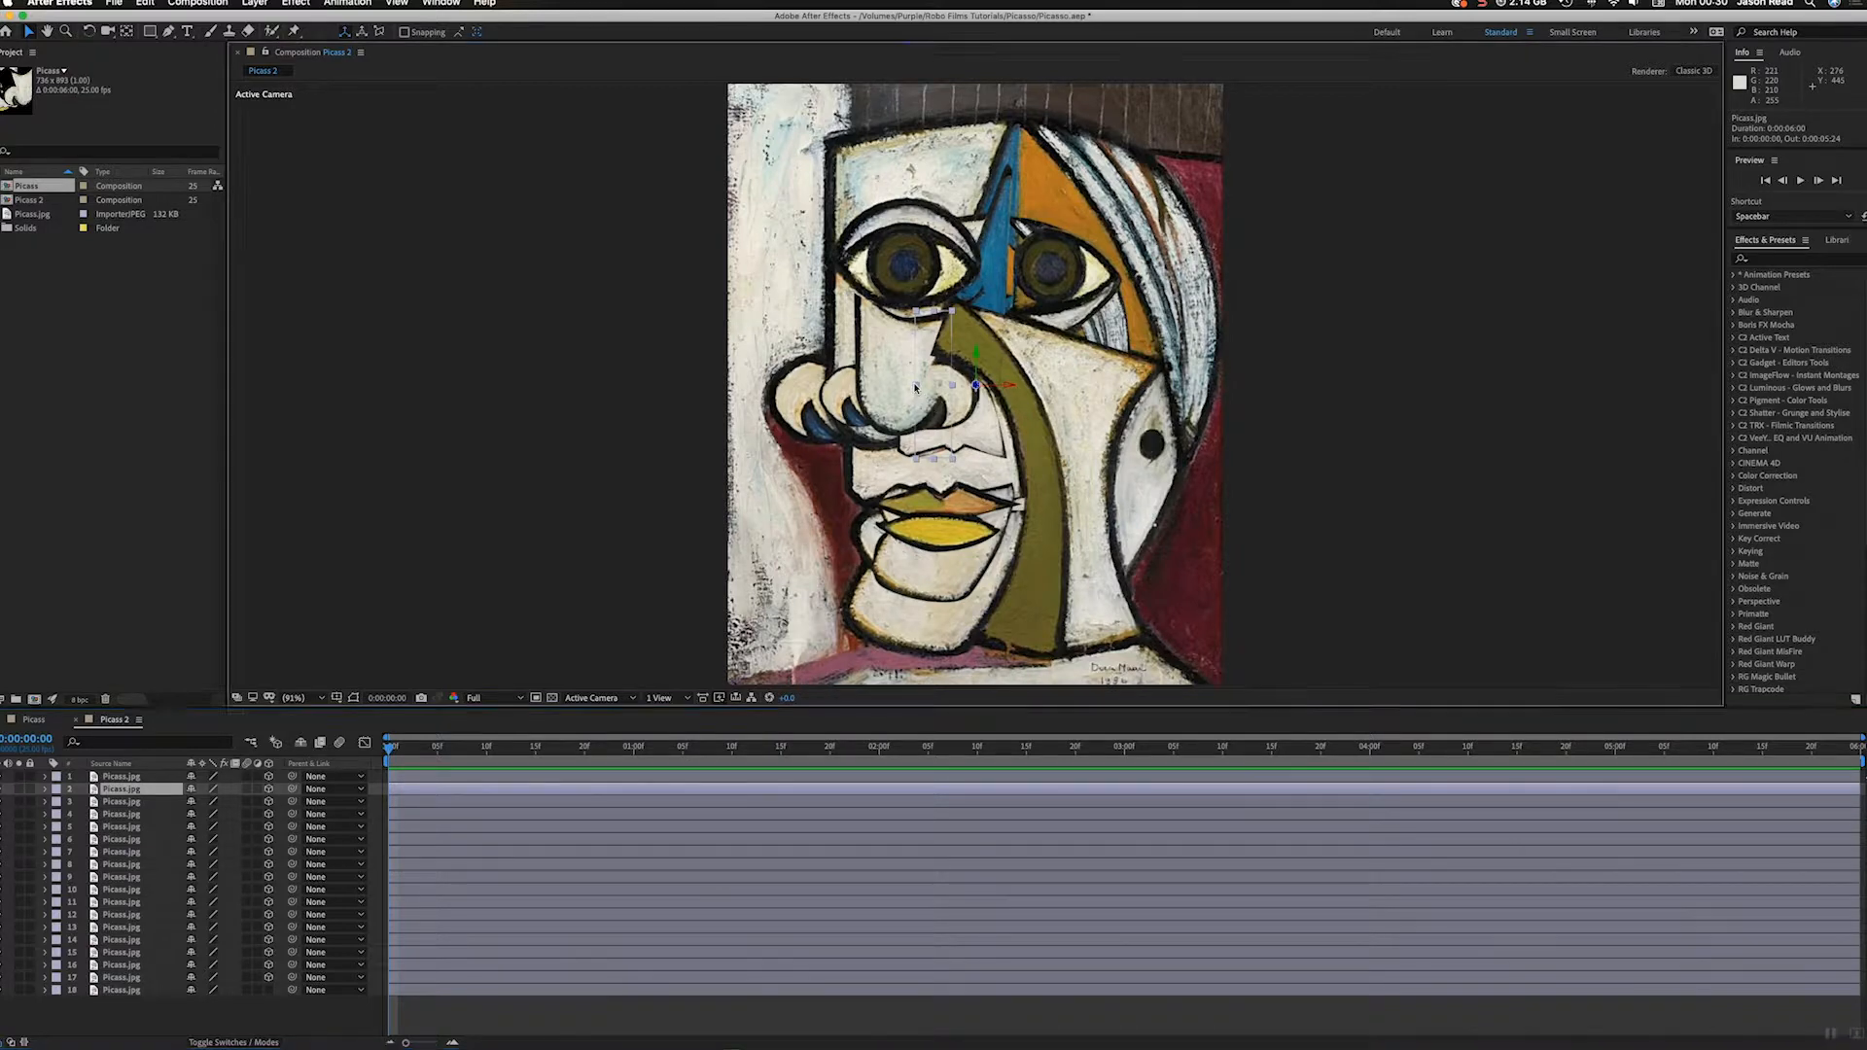
drag(893, 386, 727, 387)
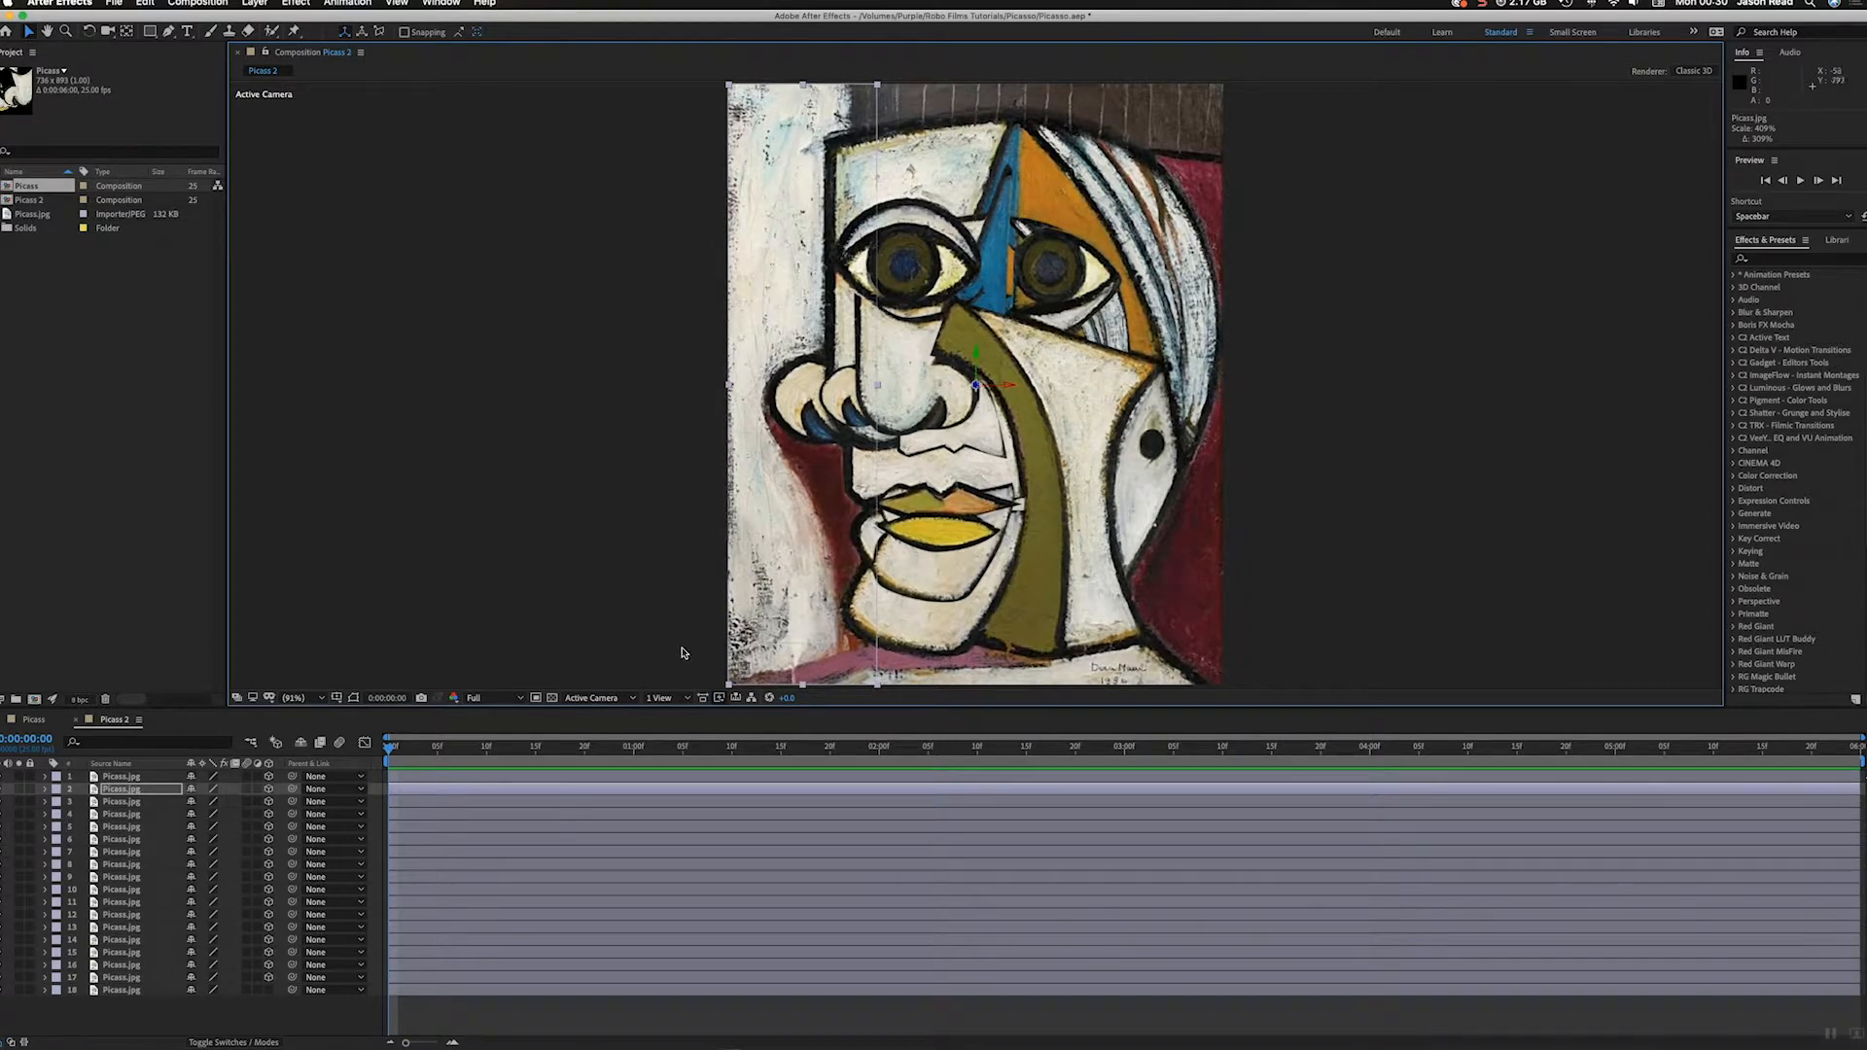
Step: Scale up the pink shoulder strip on layer 3 and the maroon piece on layer 4 to match the reference painting
click(557, 803)
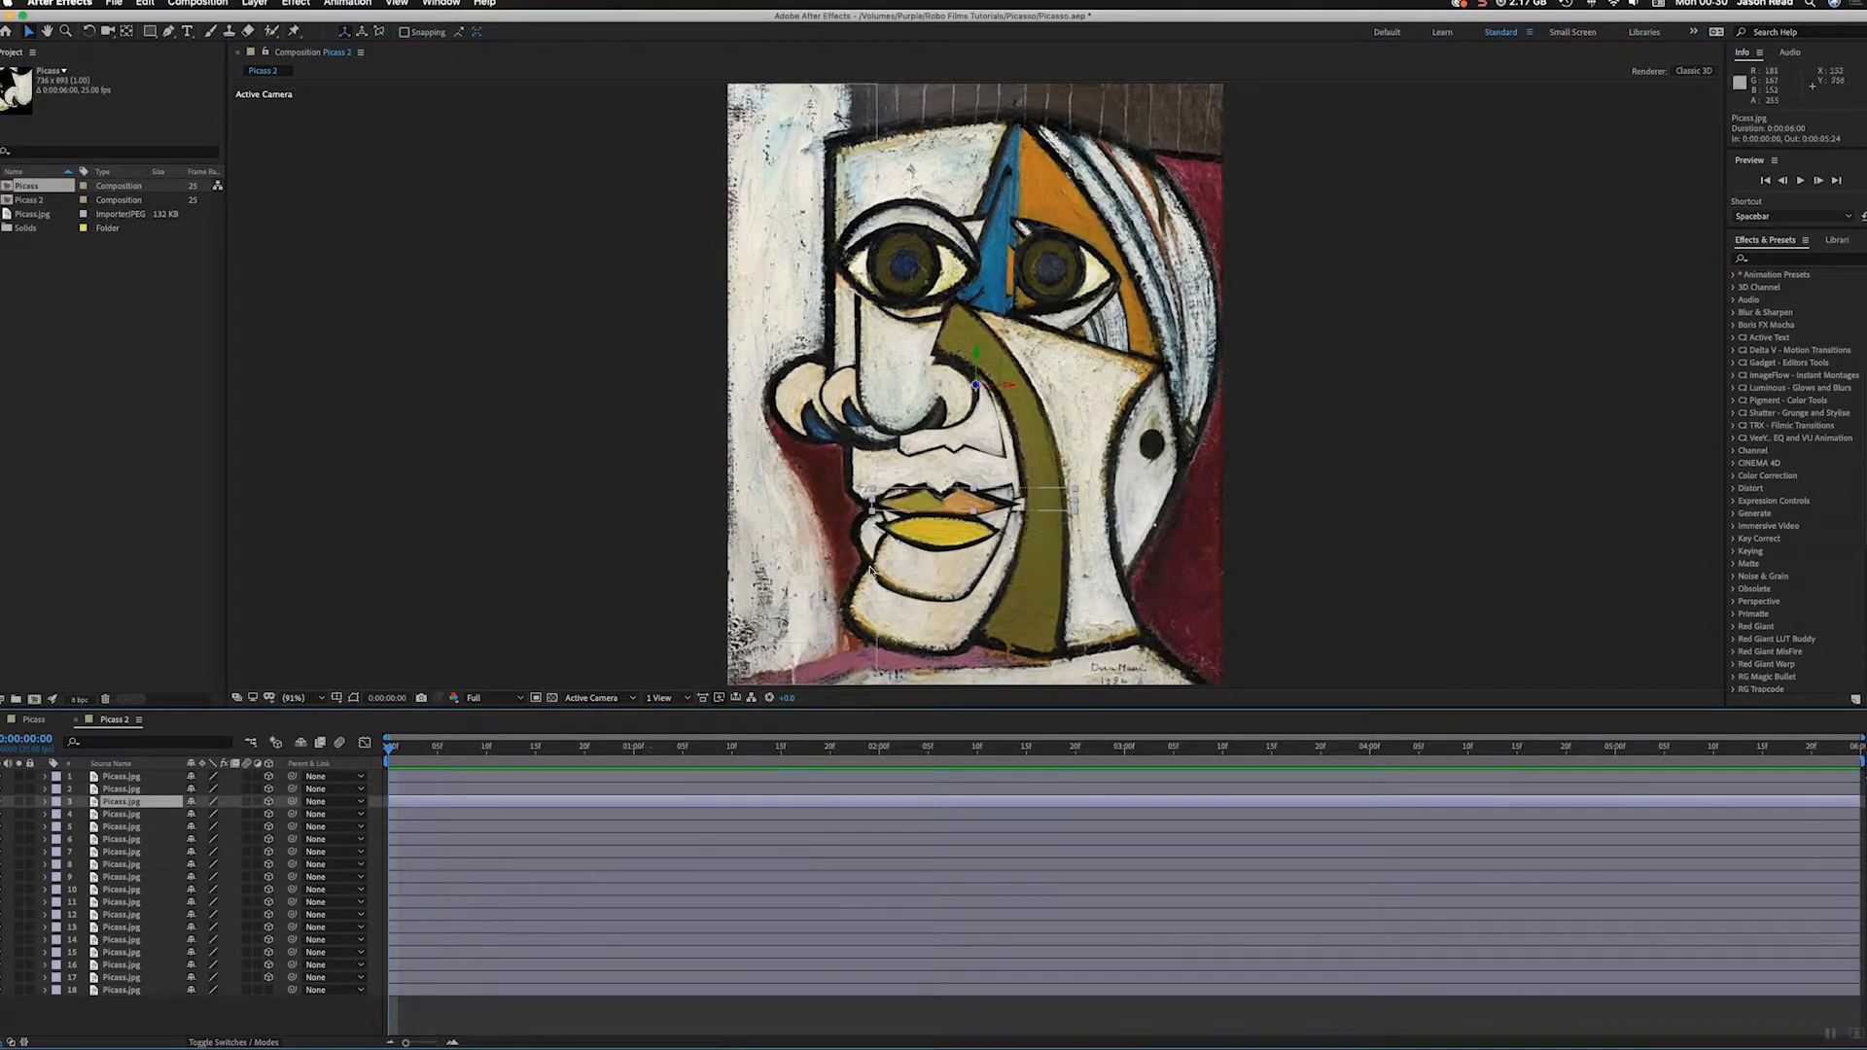
drag(979, 515, 972, 693)
click(1079, 447)
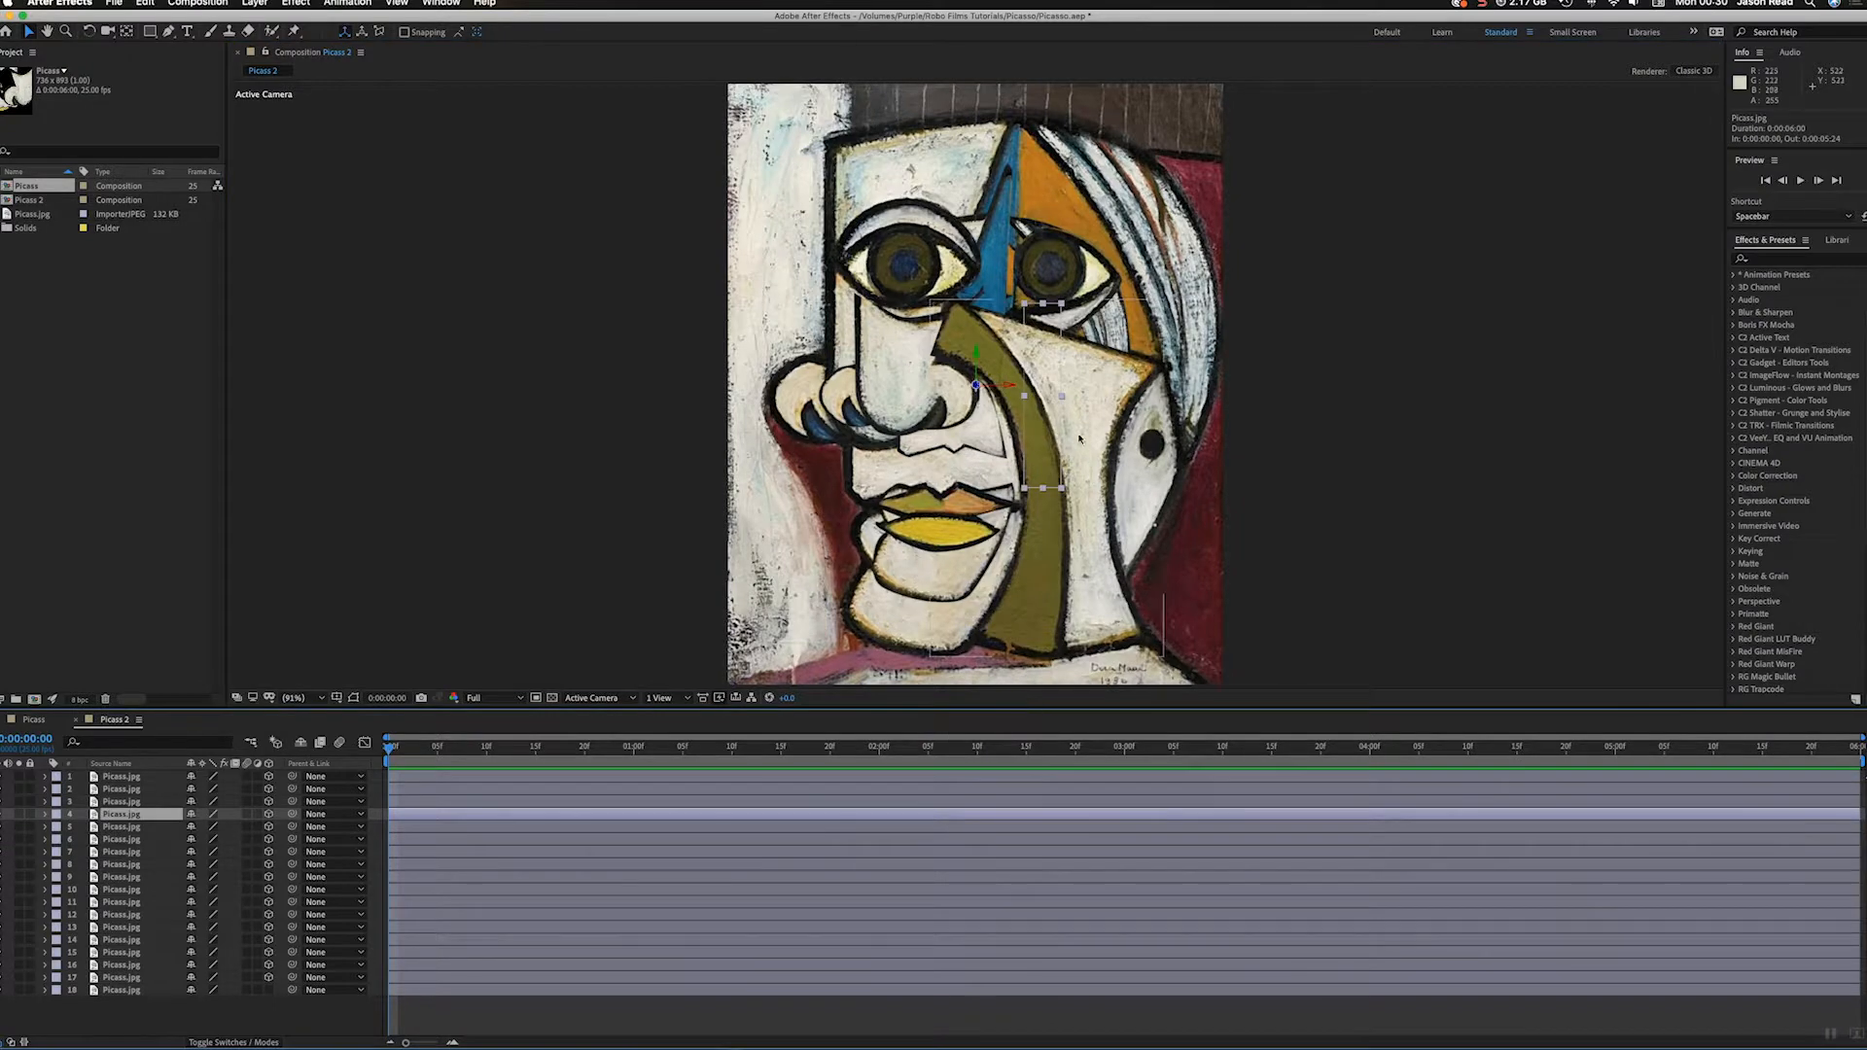
drag(1062, 397, 1226, 434)
Step: Scale the nostril on layer 5 to about 134% and enlarge the nose piece on layer 9 to match the reference painting
click(951, 832)
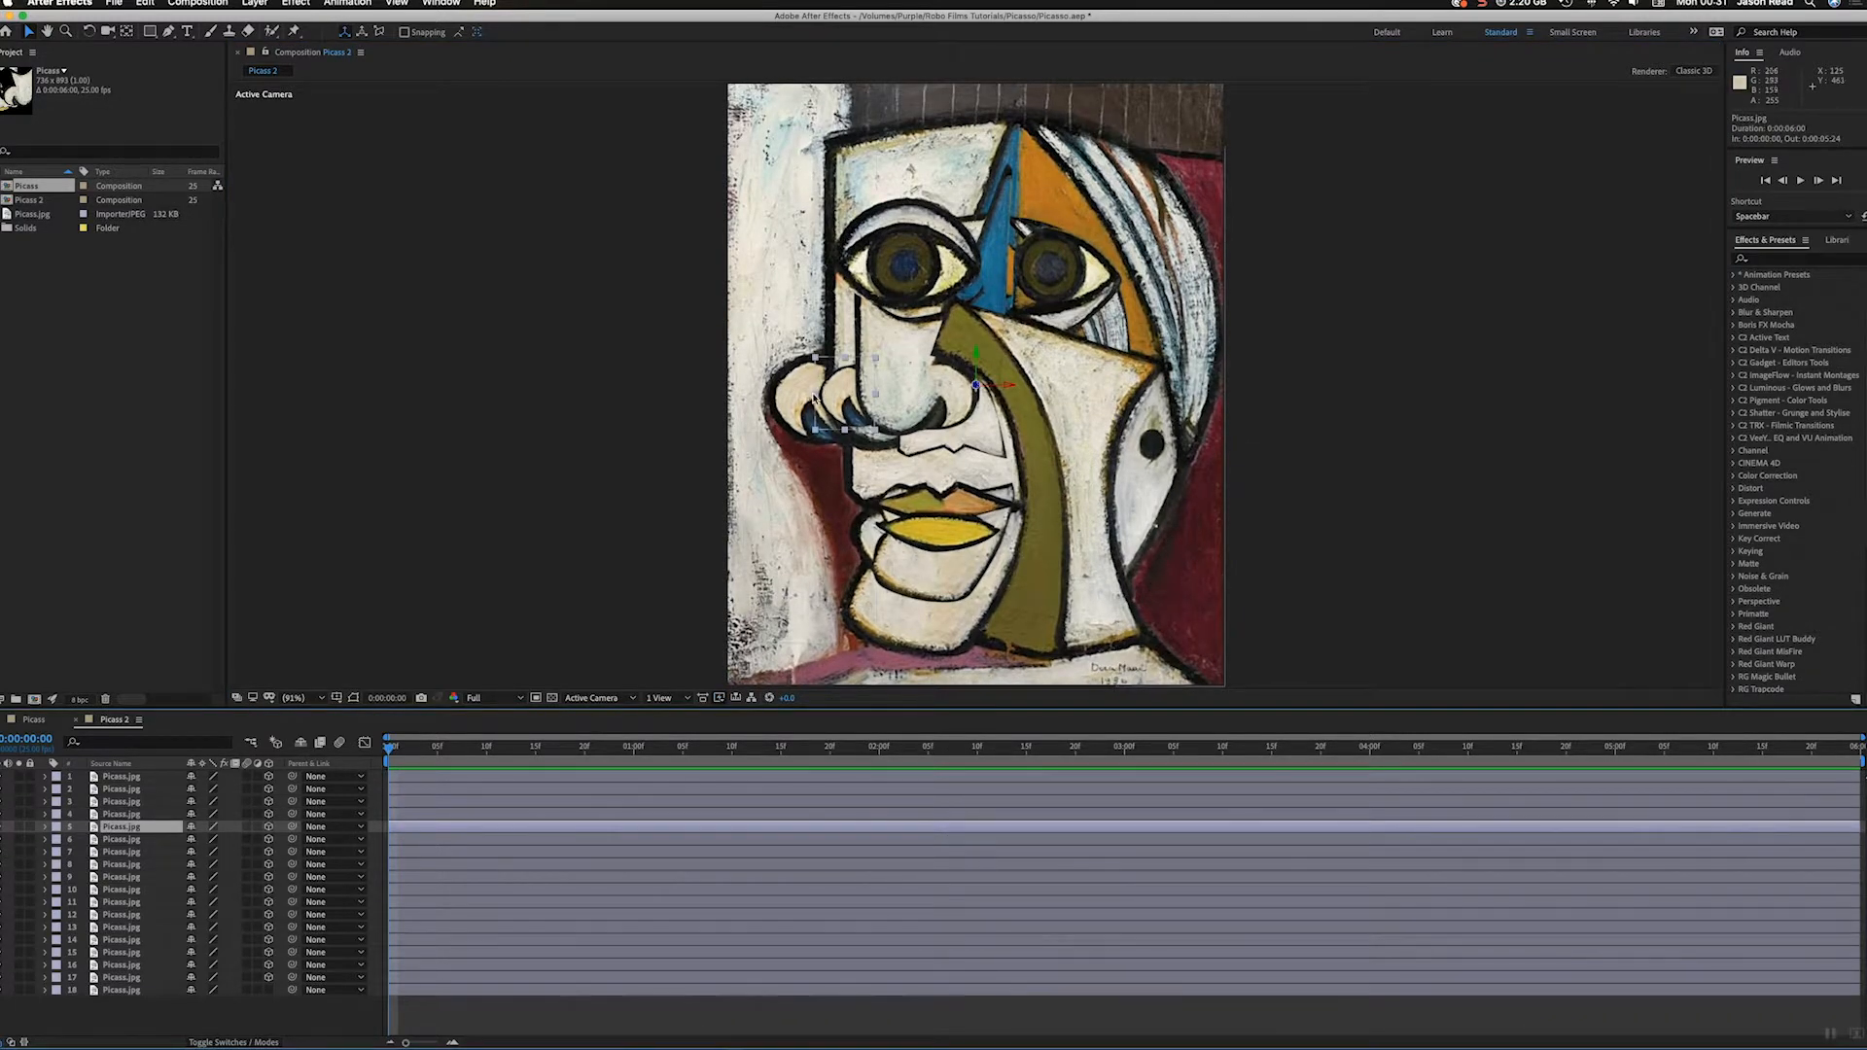
drag(812, 399, 764, 395)
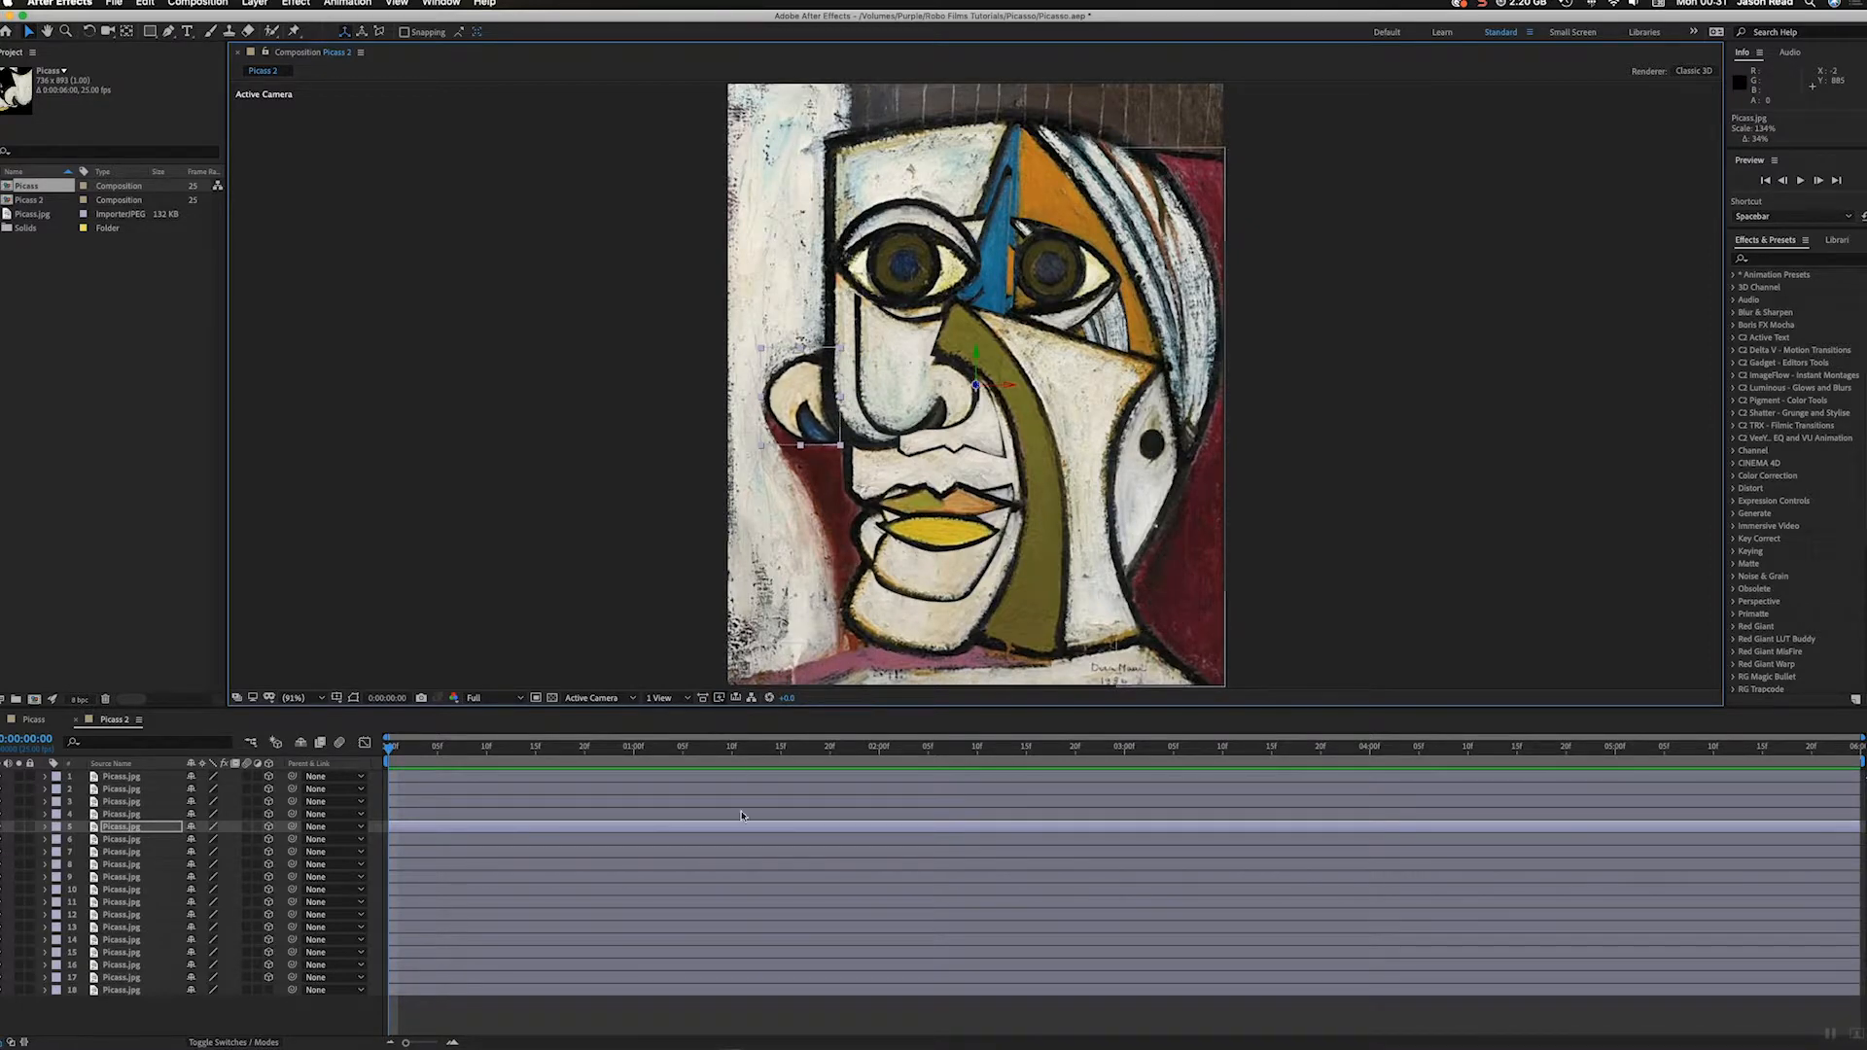
click(743, 838)
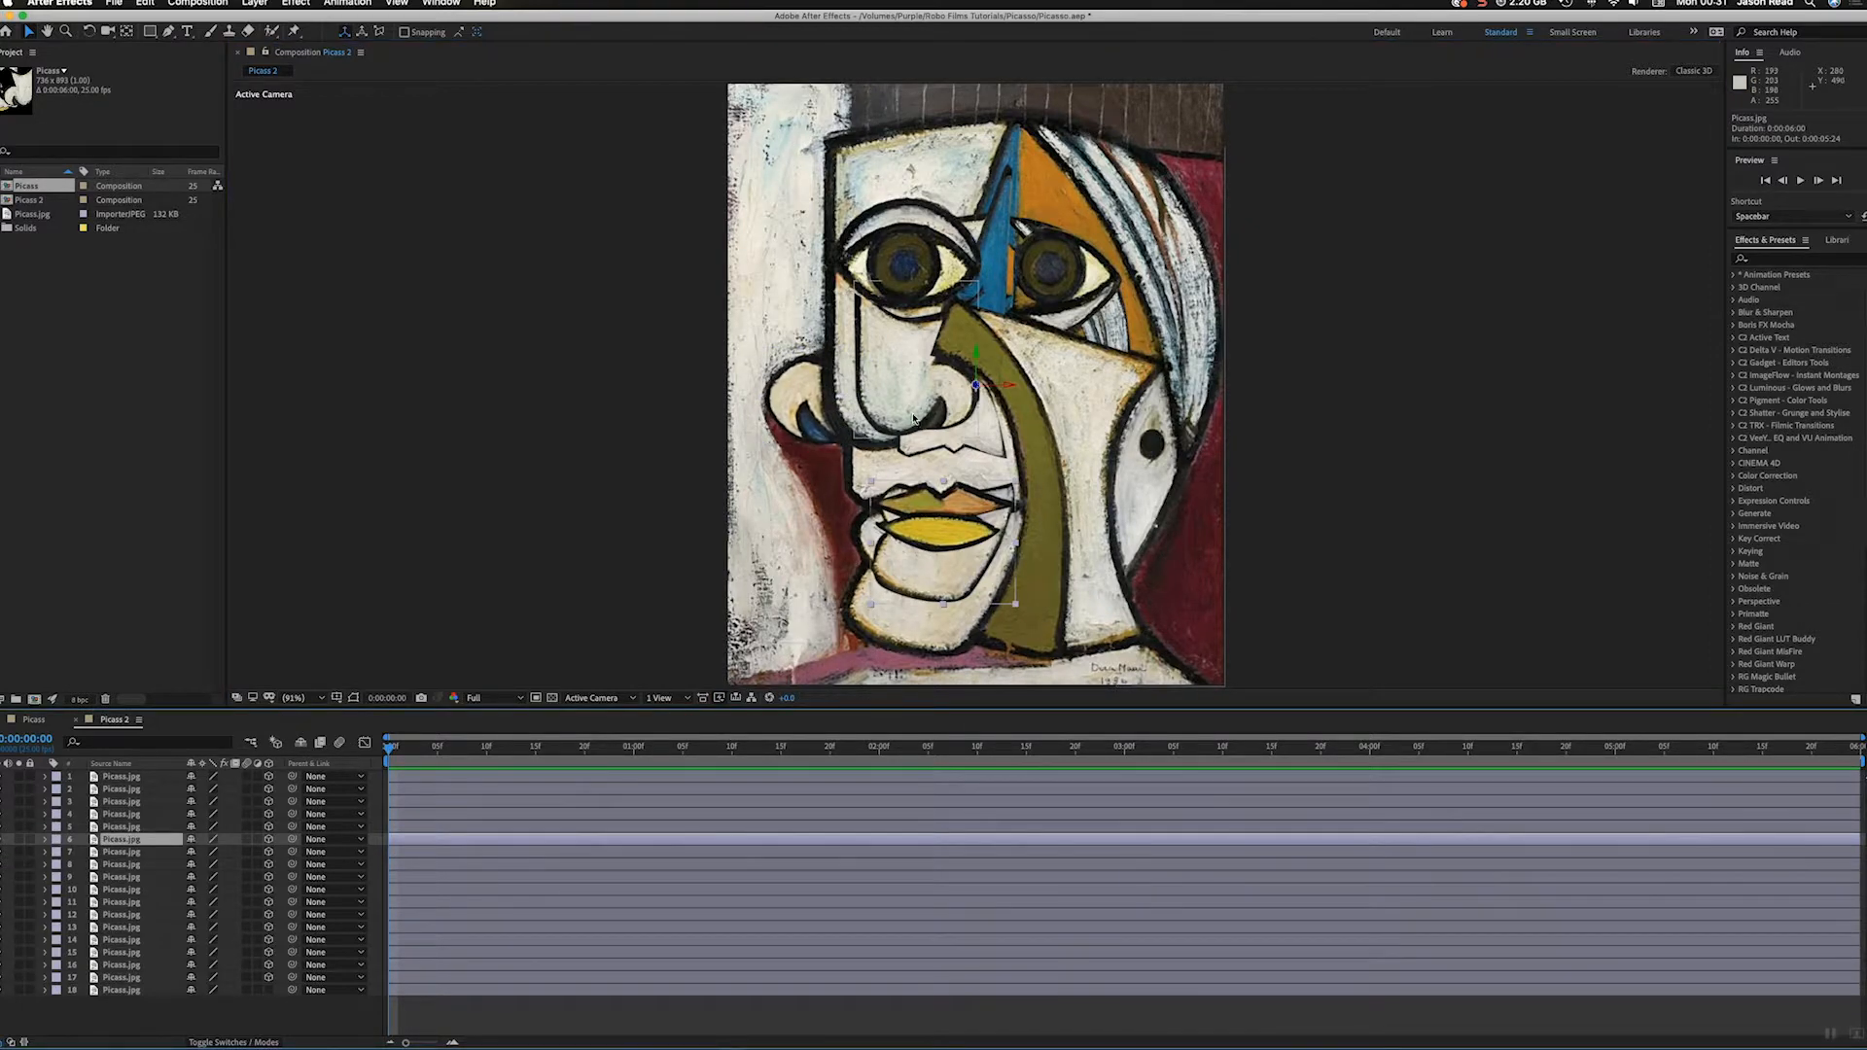
click(856, 364)
drag(856, 364, 827, 368)
Step: Scale the forehead on layer 10 to about 160% and enlarge the hair and ear pieces to match the reference painting
click(781, 884)
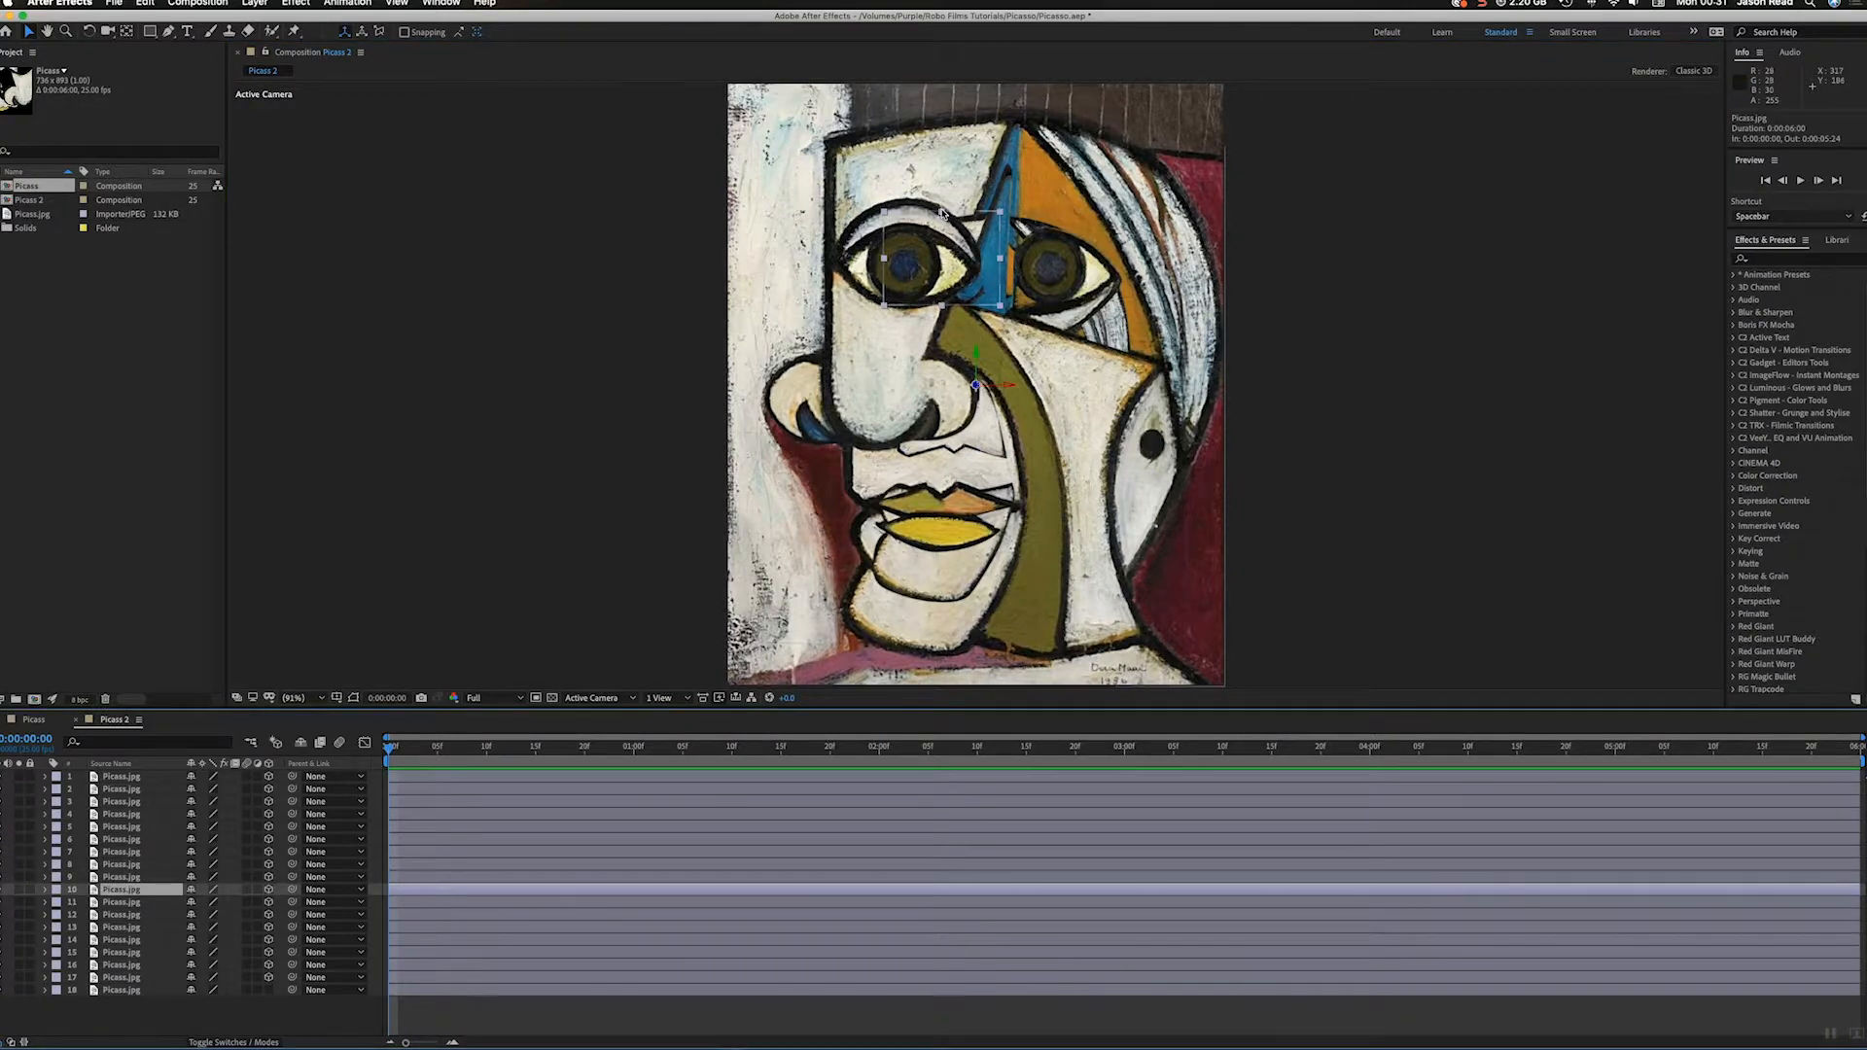
drag(942, 213, 861, 572)
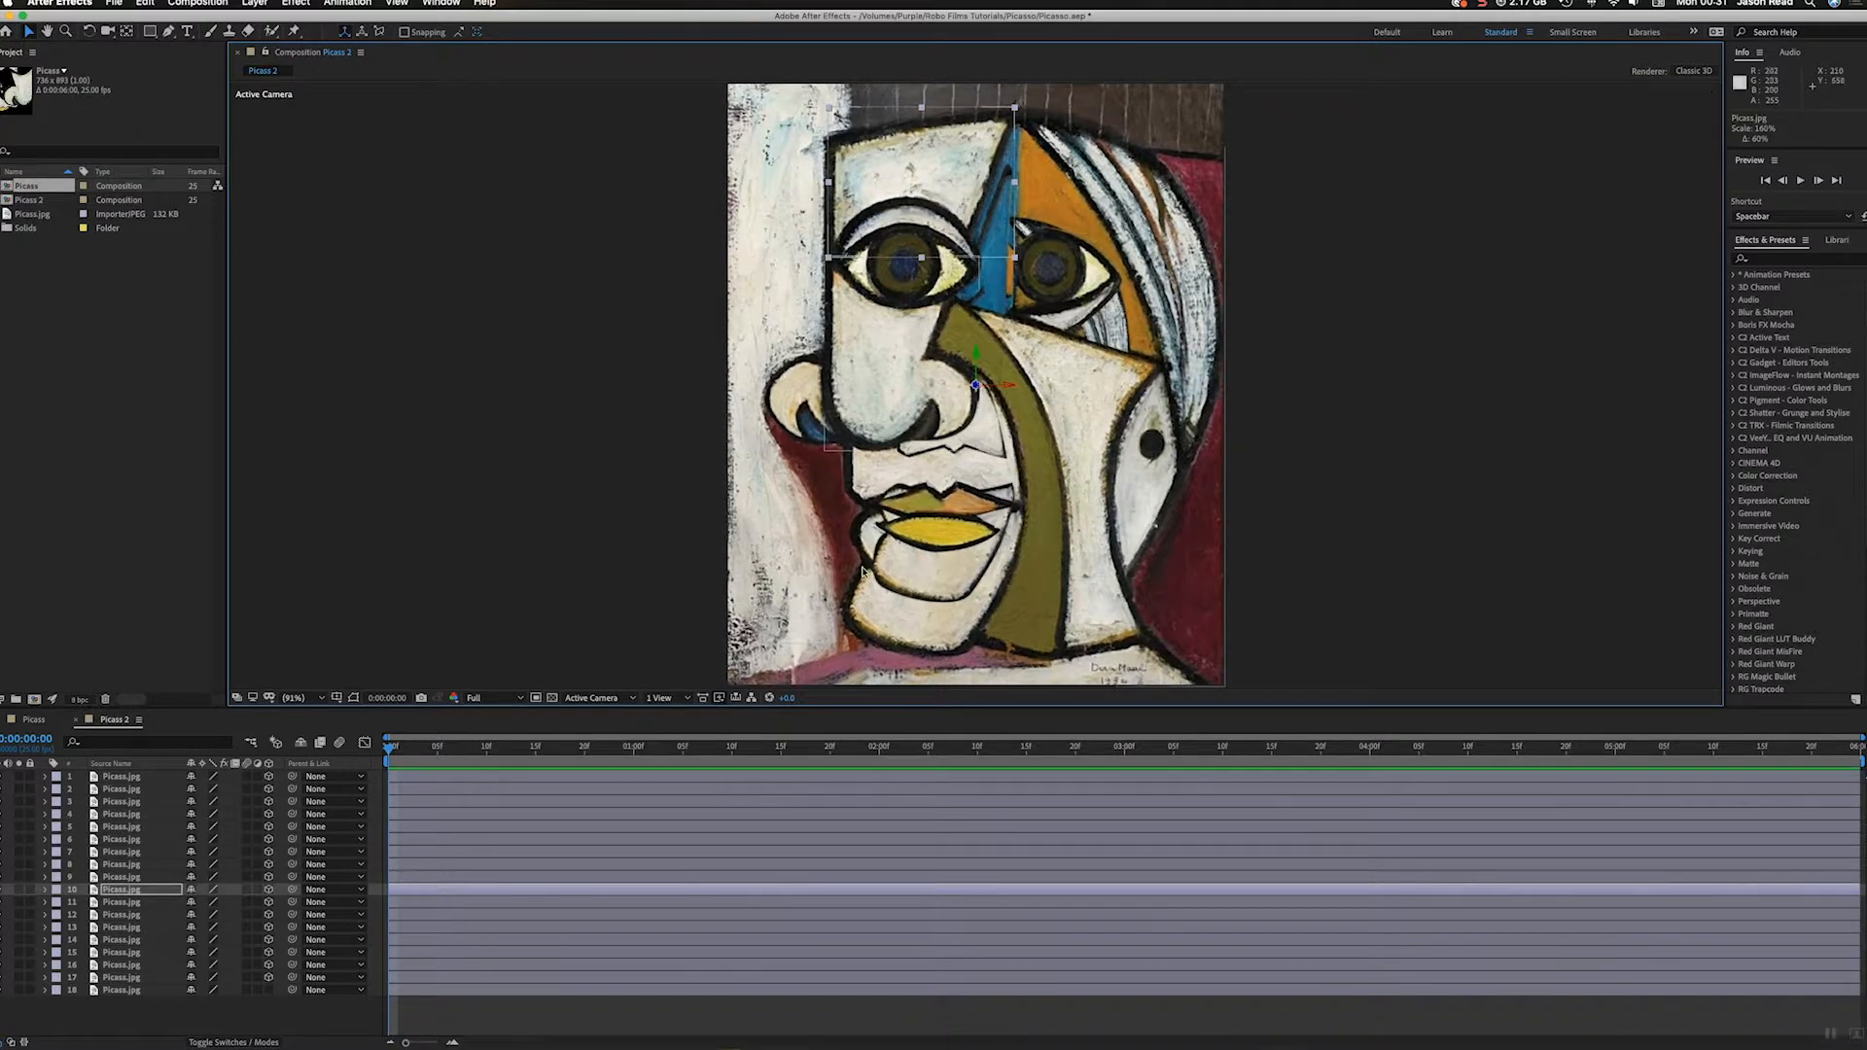
key(super+Down)
key(super+Down)
key(super+Down)
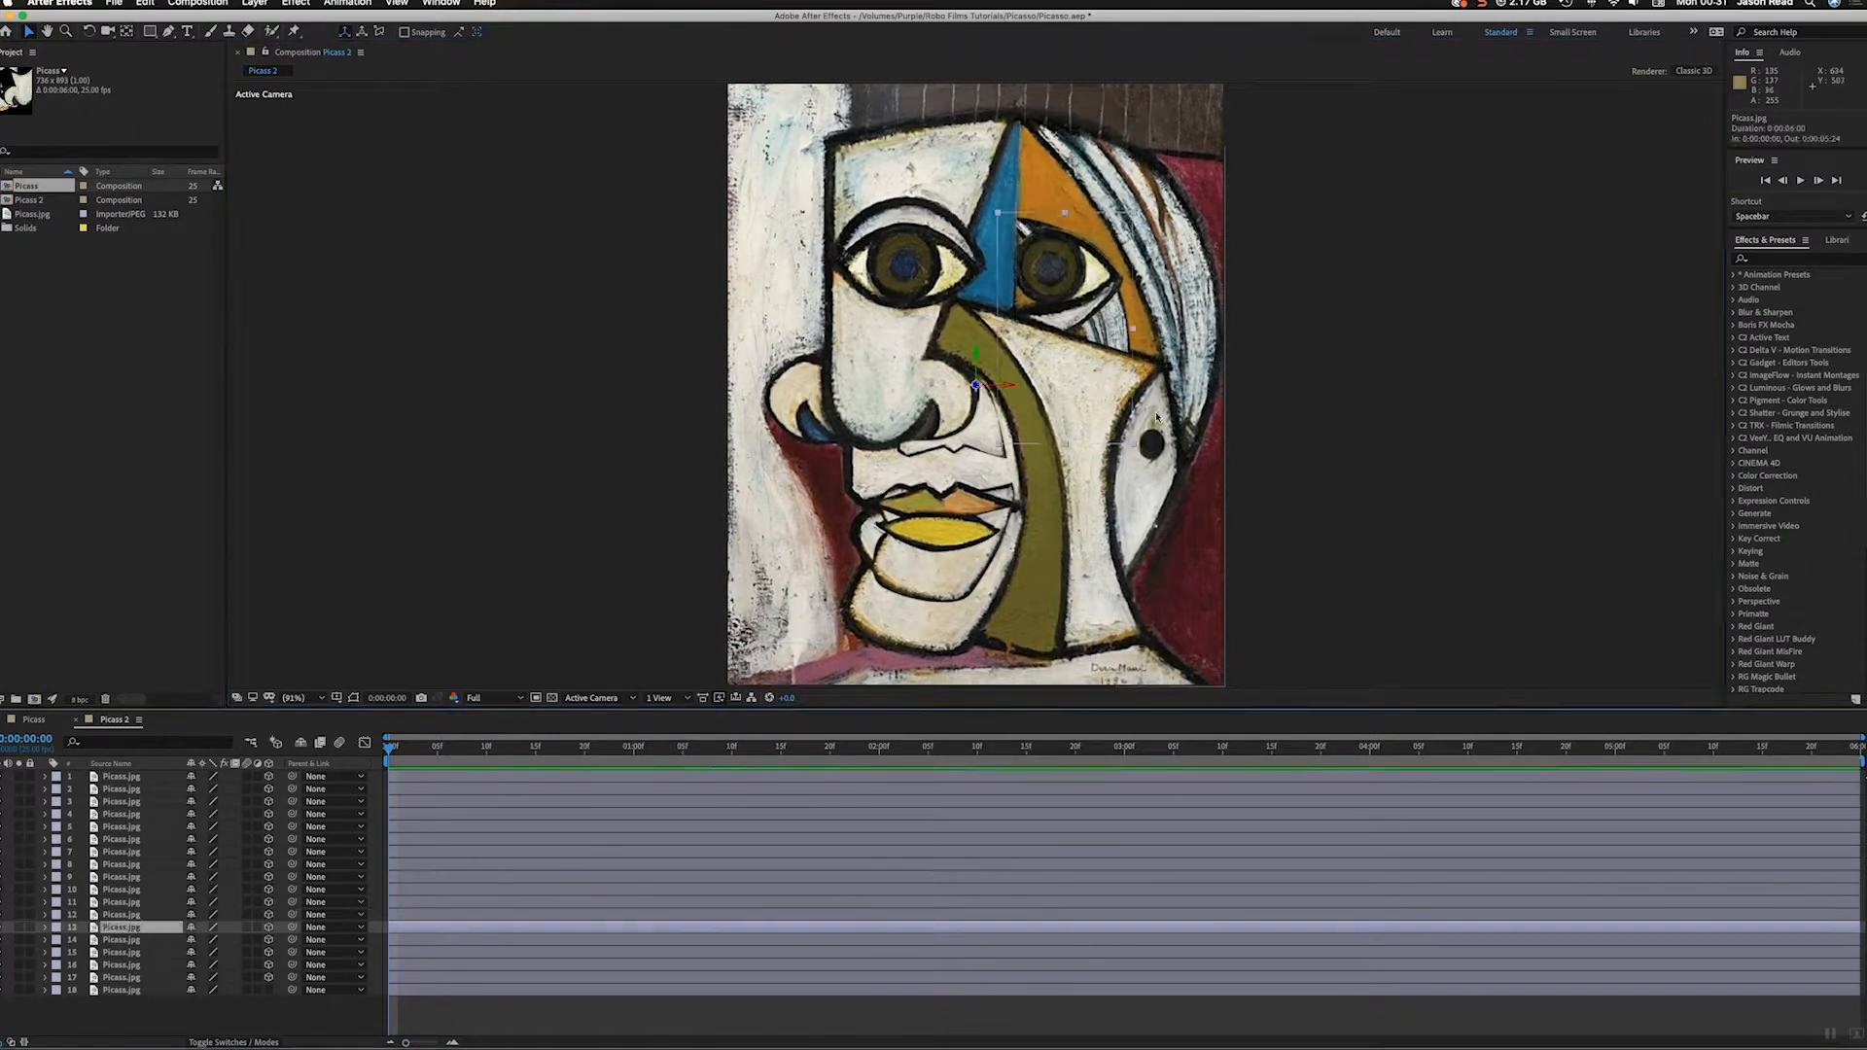
key(super+Down)
key(super+Down)
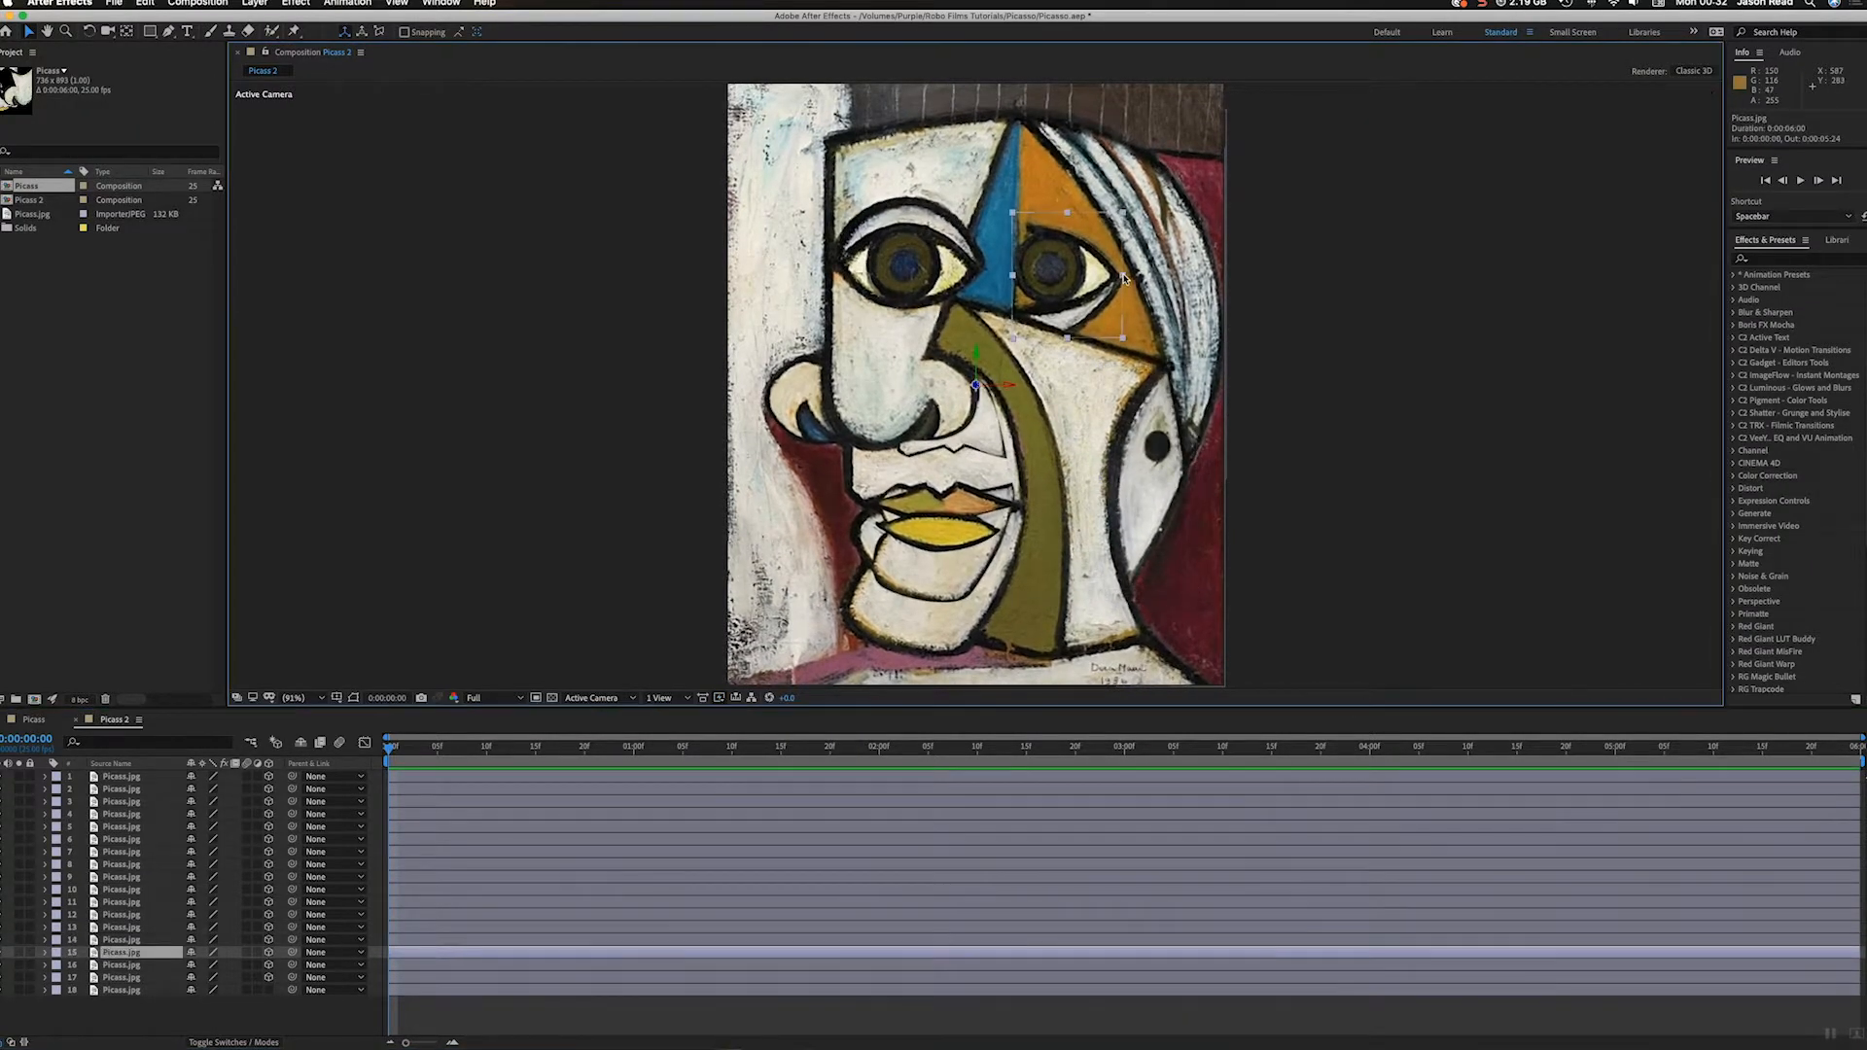
Step: Try to scale up the right eye piece on layer 15, and undo that change
drag(1124, 279, 1167, 282)
key(super+z)
Step: Scale up the chin piece on layer 6 until it matches the chin in the reference painting
key(super+Down)
key(super+Down)
drag(943, 605, 940, 669)
key(super+z)
Step: Try to adjust the pieces on layers 17 and 7, undoing each change, and clear the selection
key(super+z)
key(super+z)
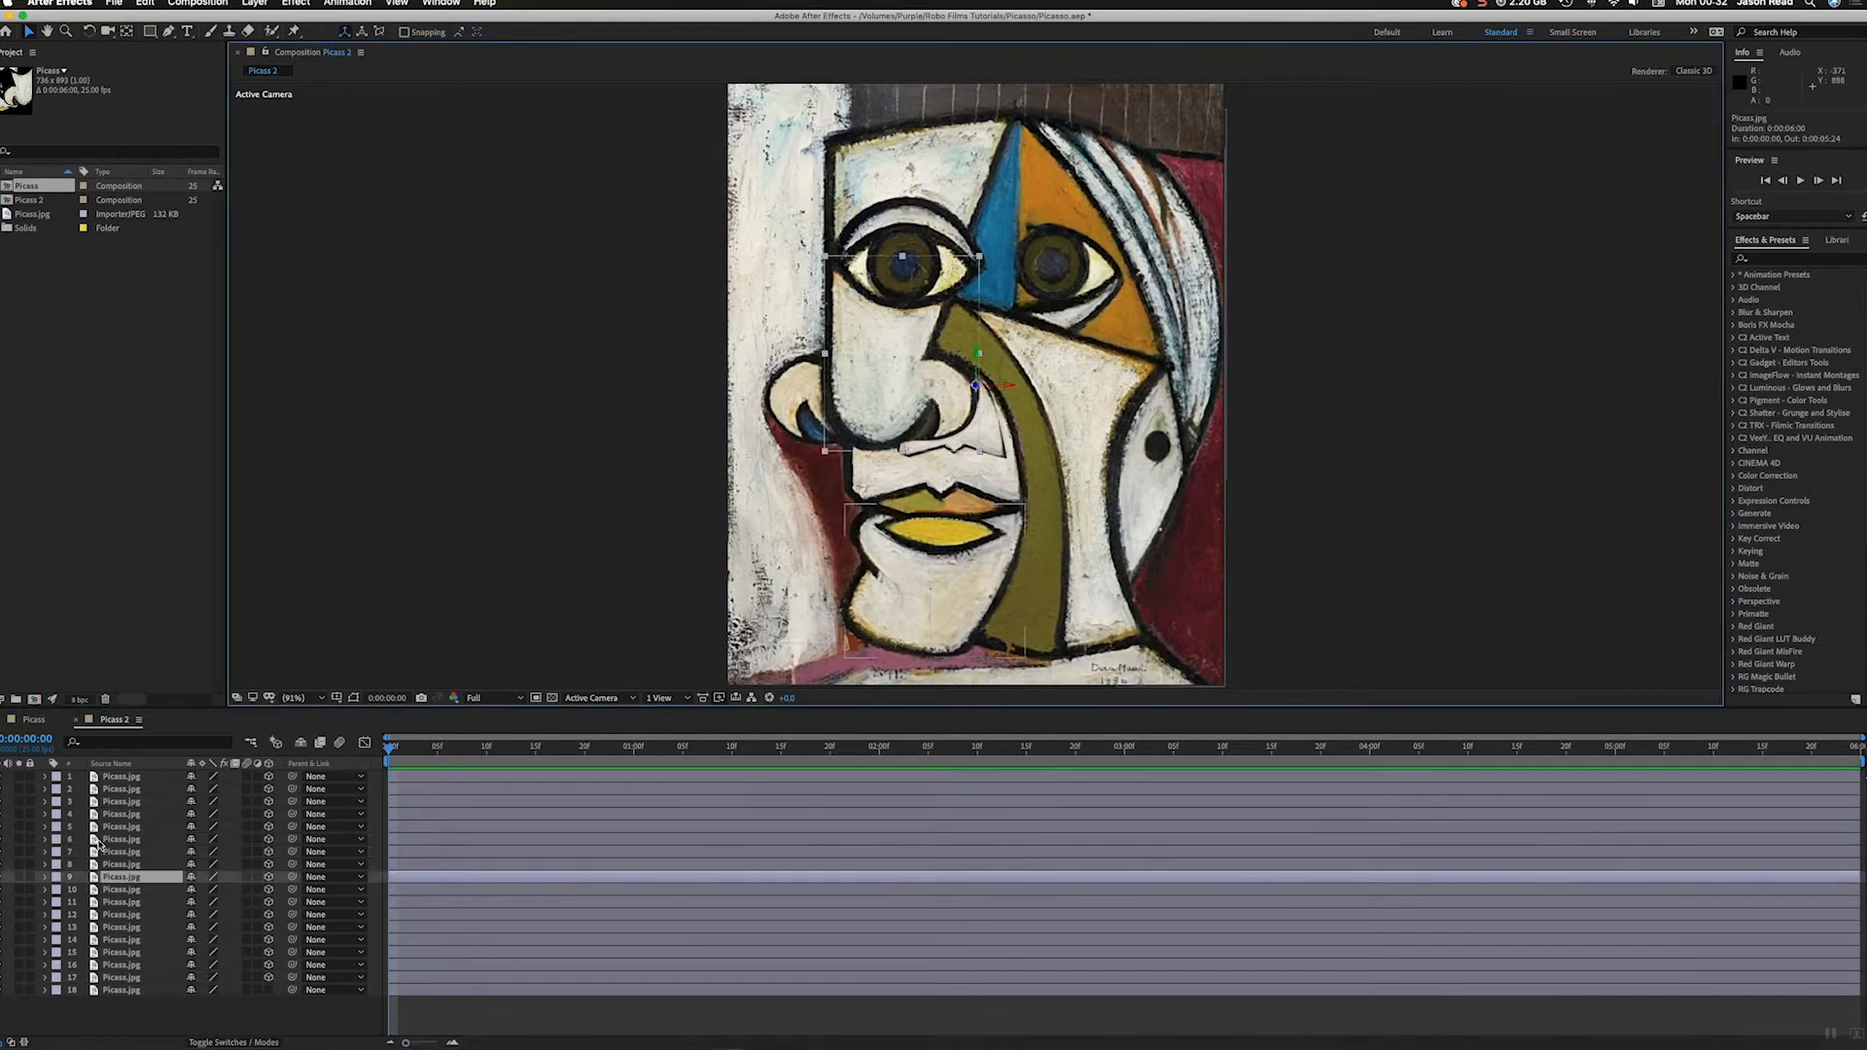
click(124, 977)
drag(1043, 653, 1046, 700)
key(super+z)
click(123, 839)
click(123, 852)
drag(939, 461, 954, 517)
key(super+z)
click(298, 1032)
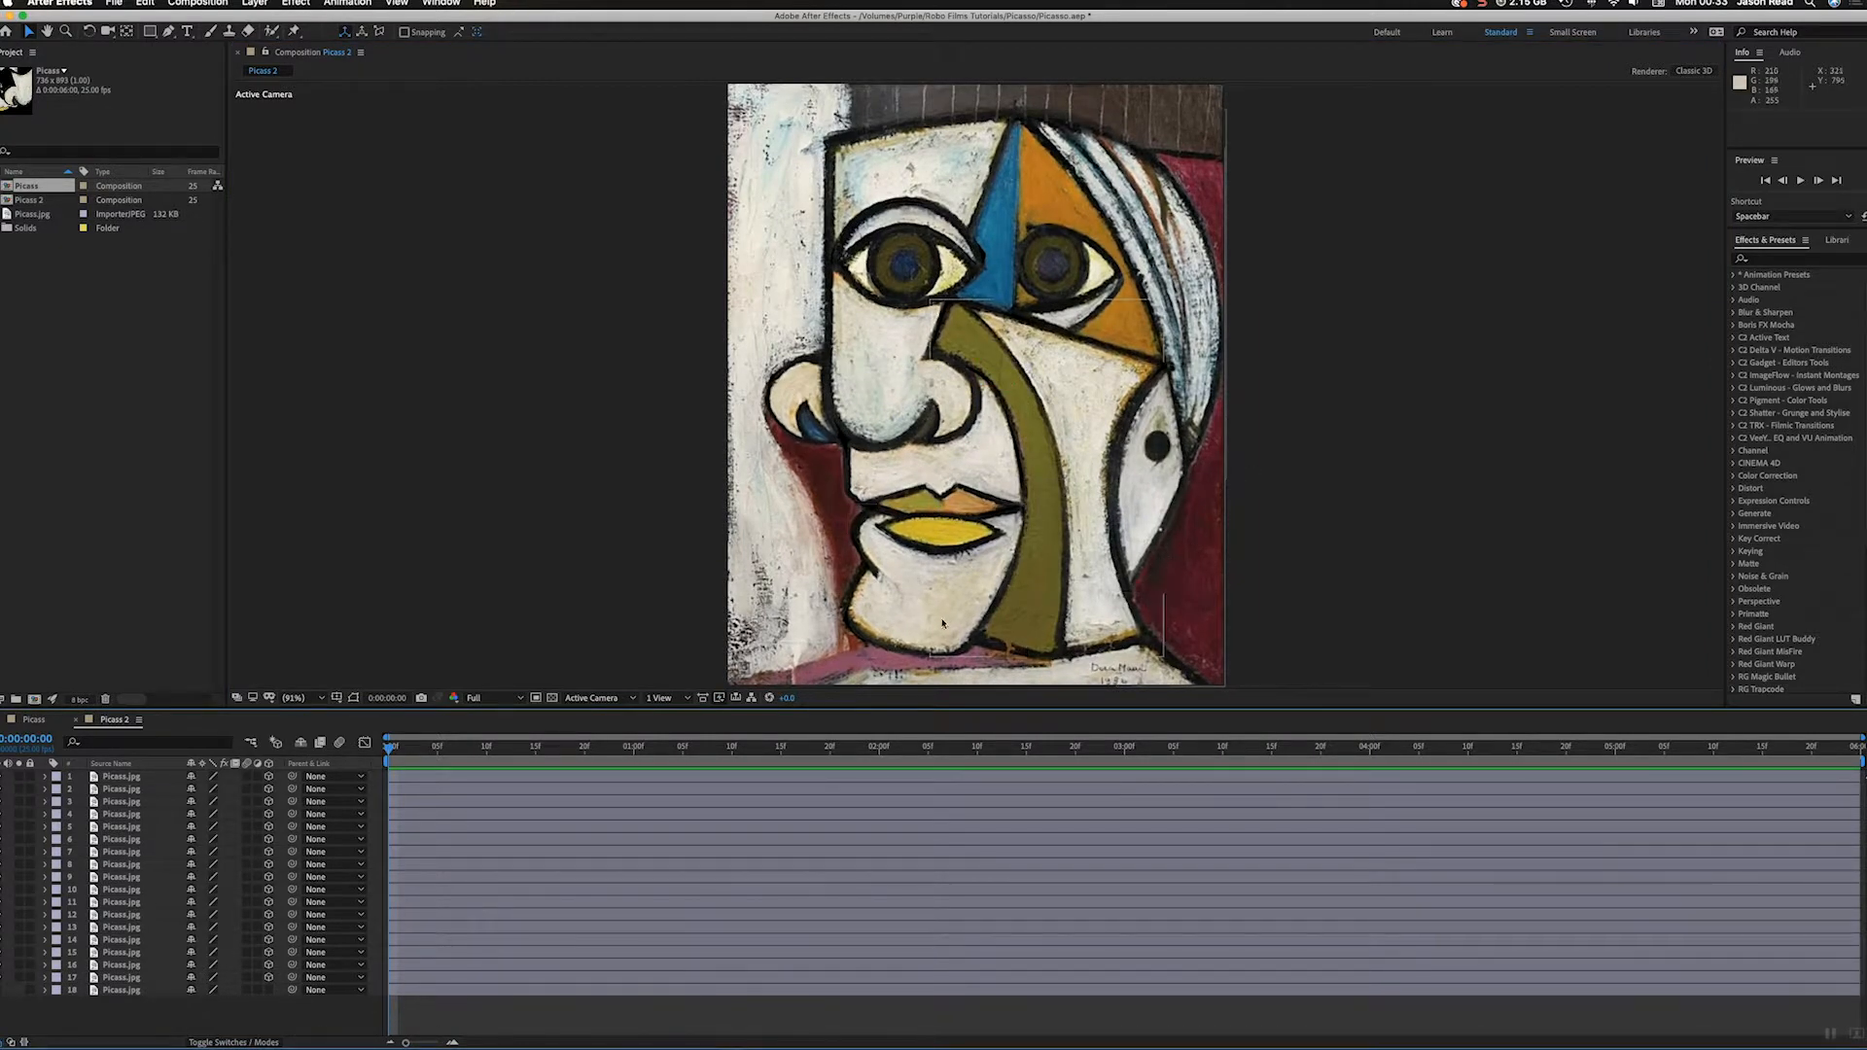
Step: View the depth spread of the pieces from Custom View 1 and return to the Active Camera view
click(608, 698)
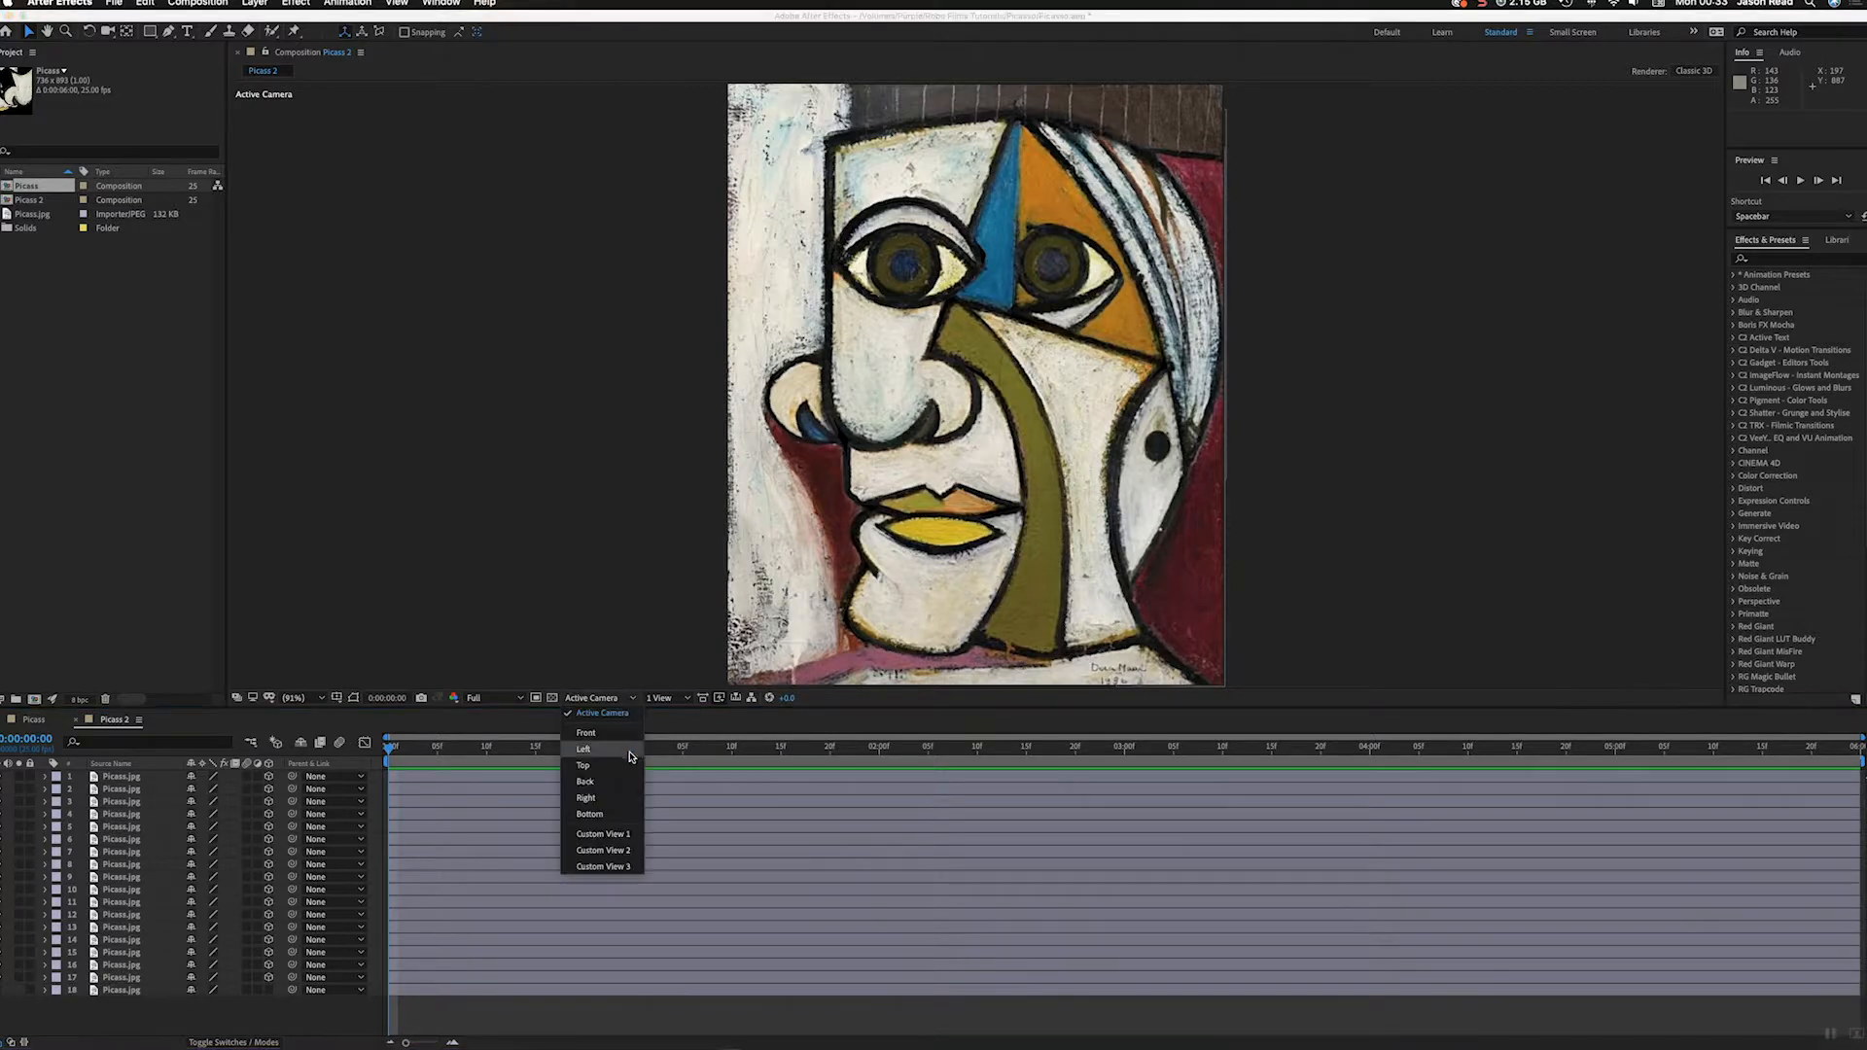
click(634, 833)
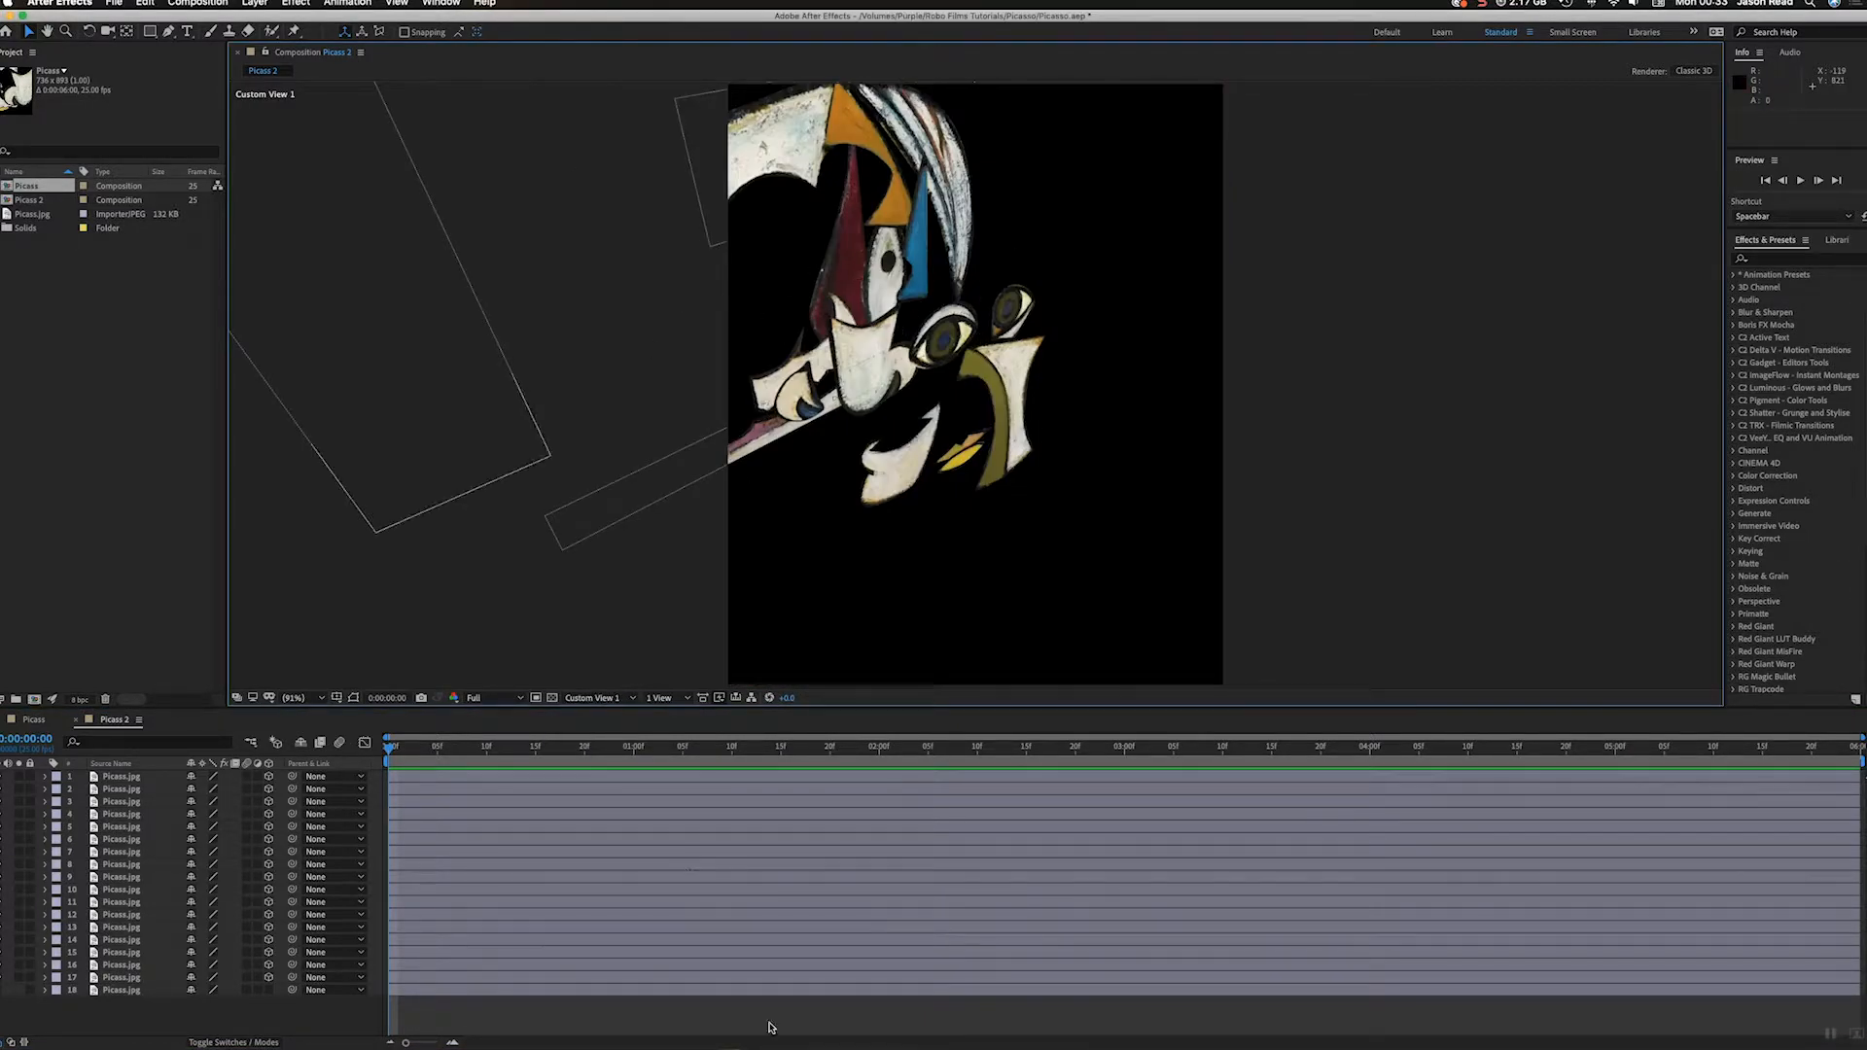
click(617, 698)
click(622, 726)
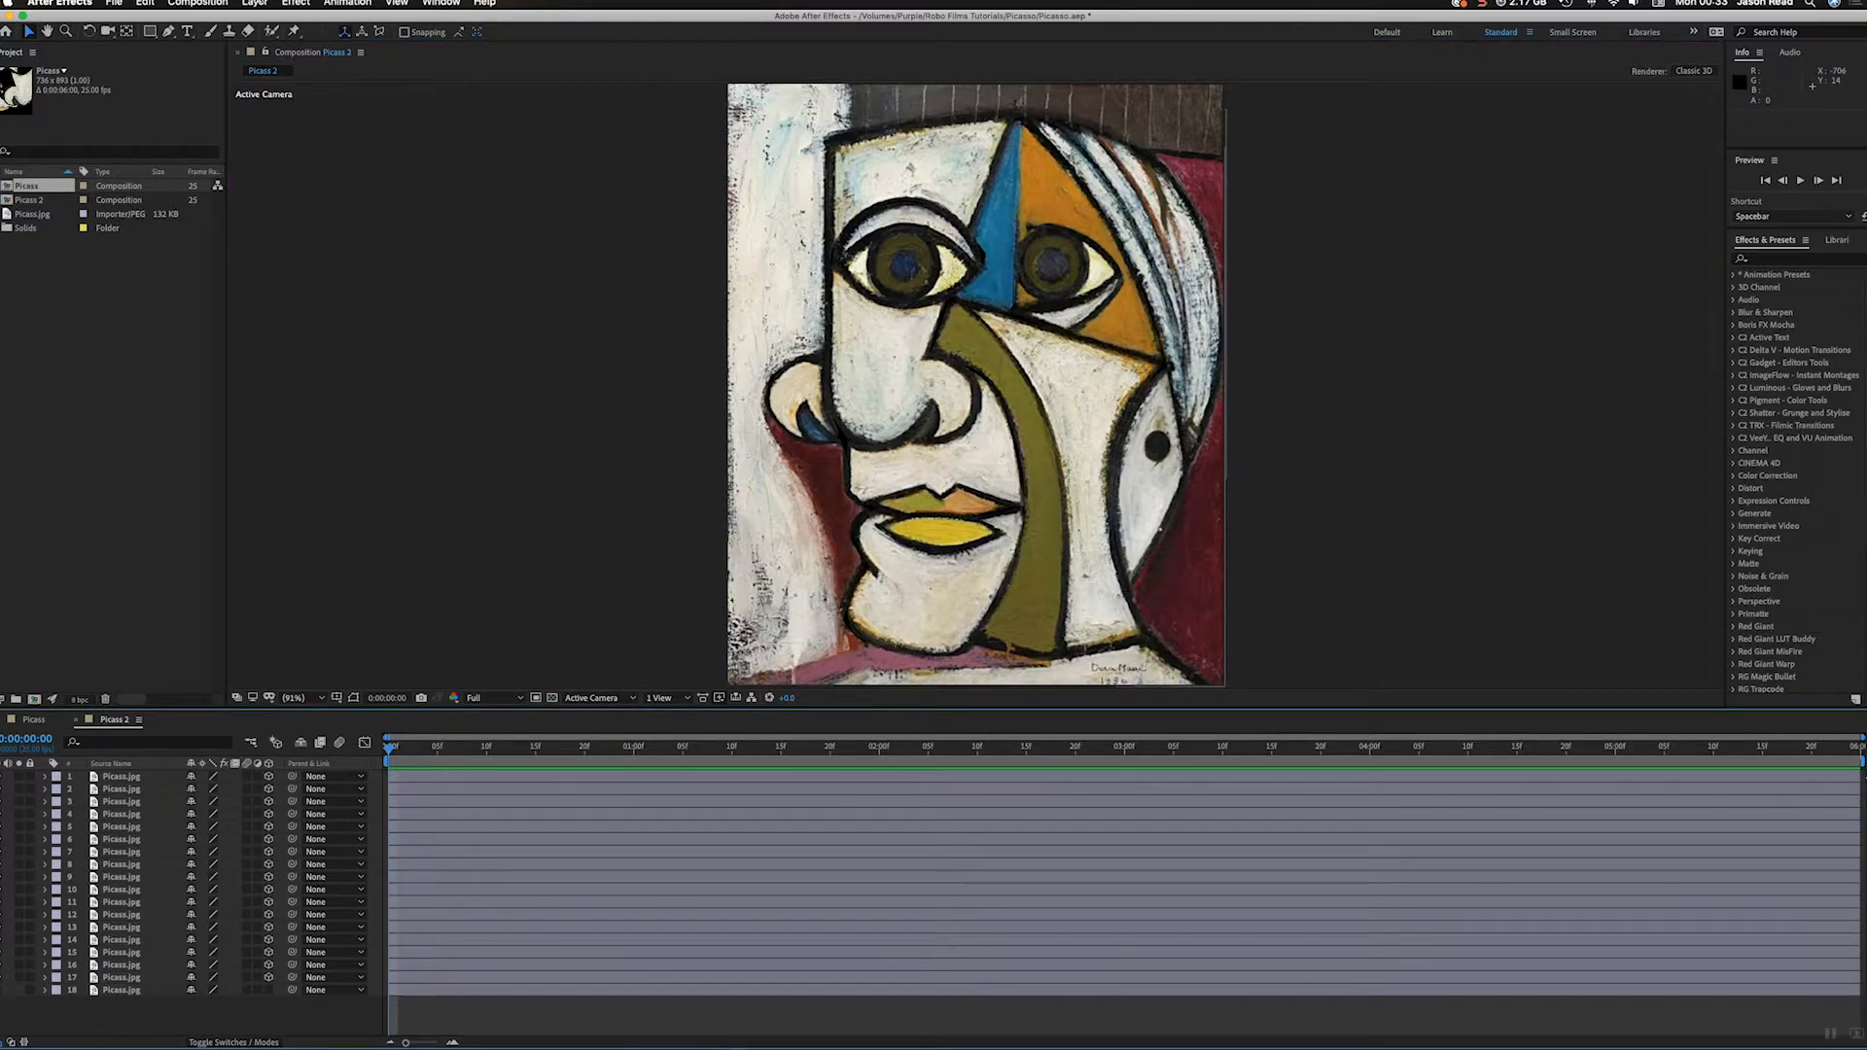
Step: Create a two-node camera with the 50mm preset, leaving depth of field disabled
click(255, 3)
mouse_move(263, 18)
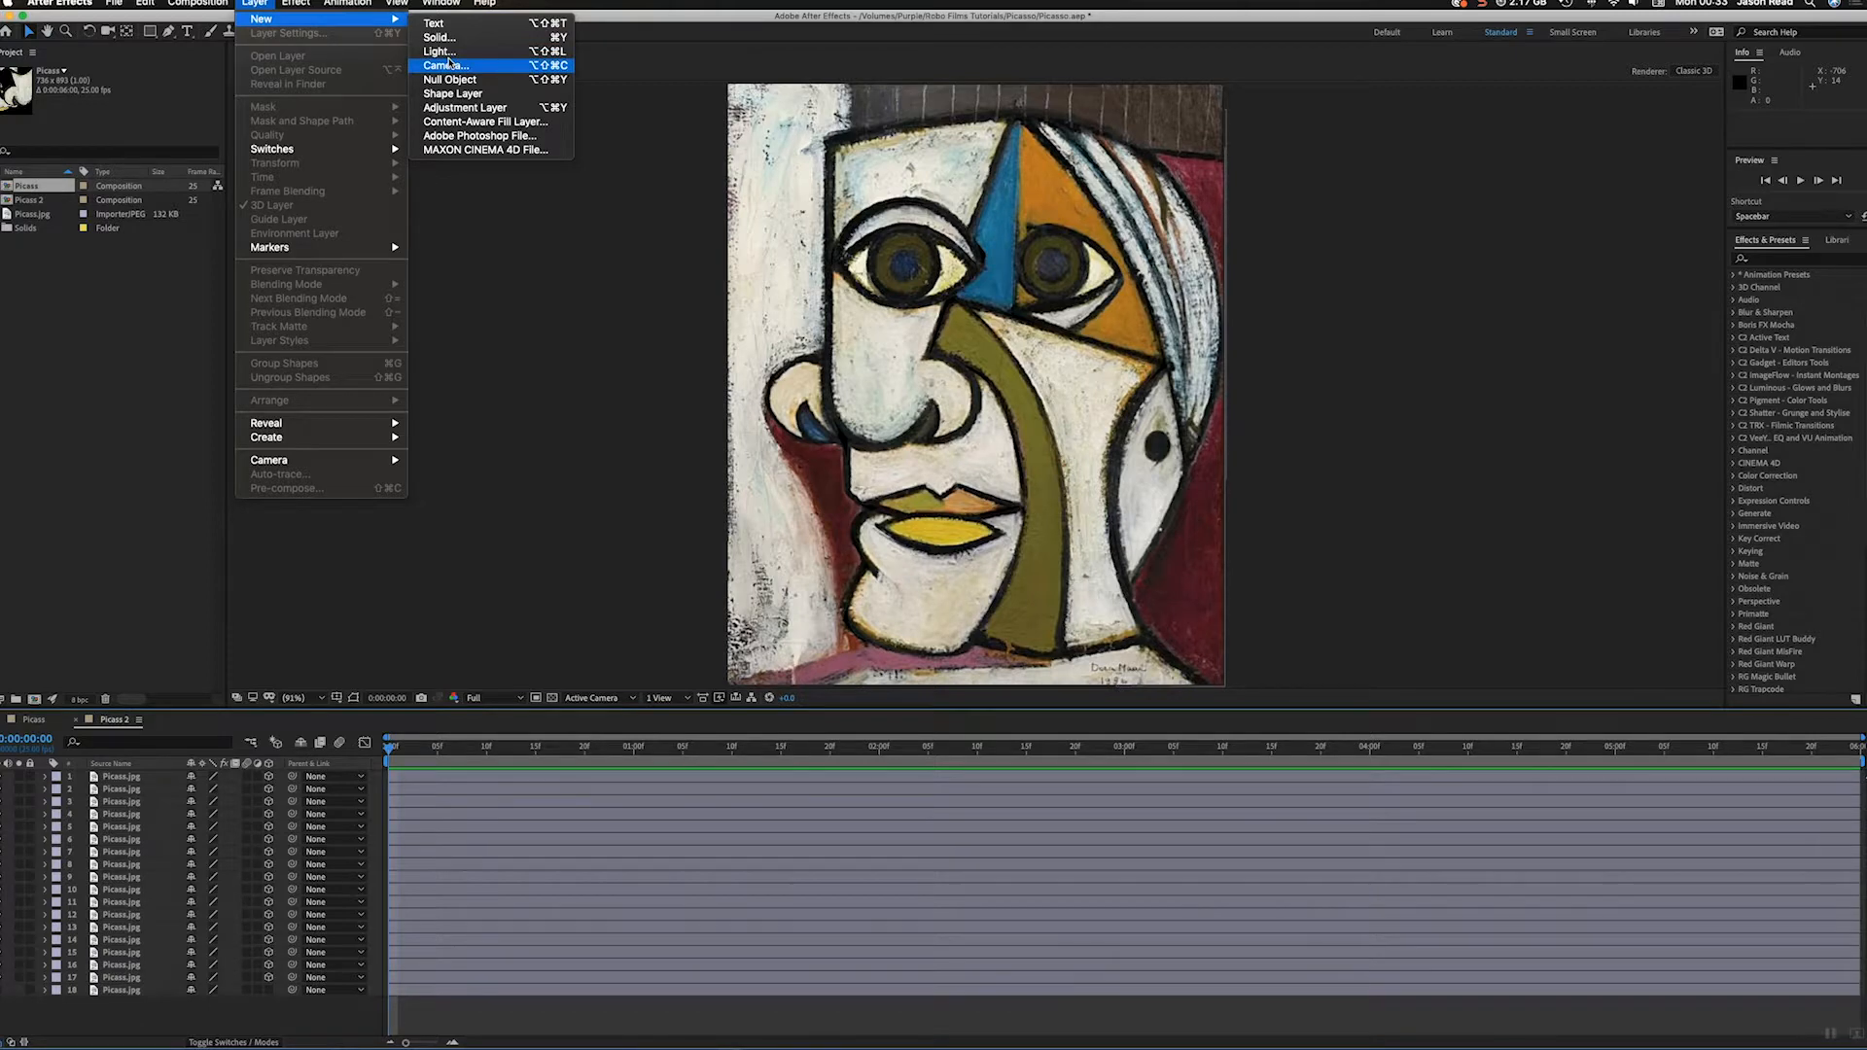
click(445, 65)
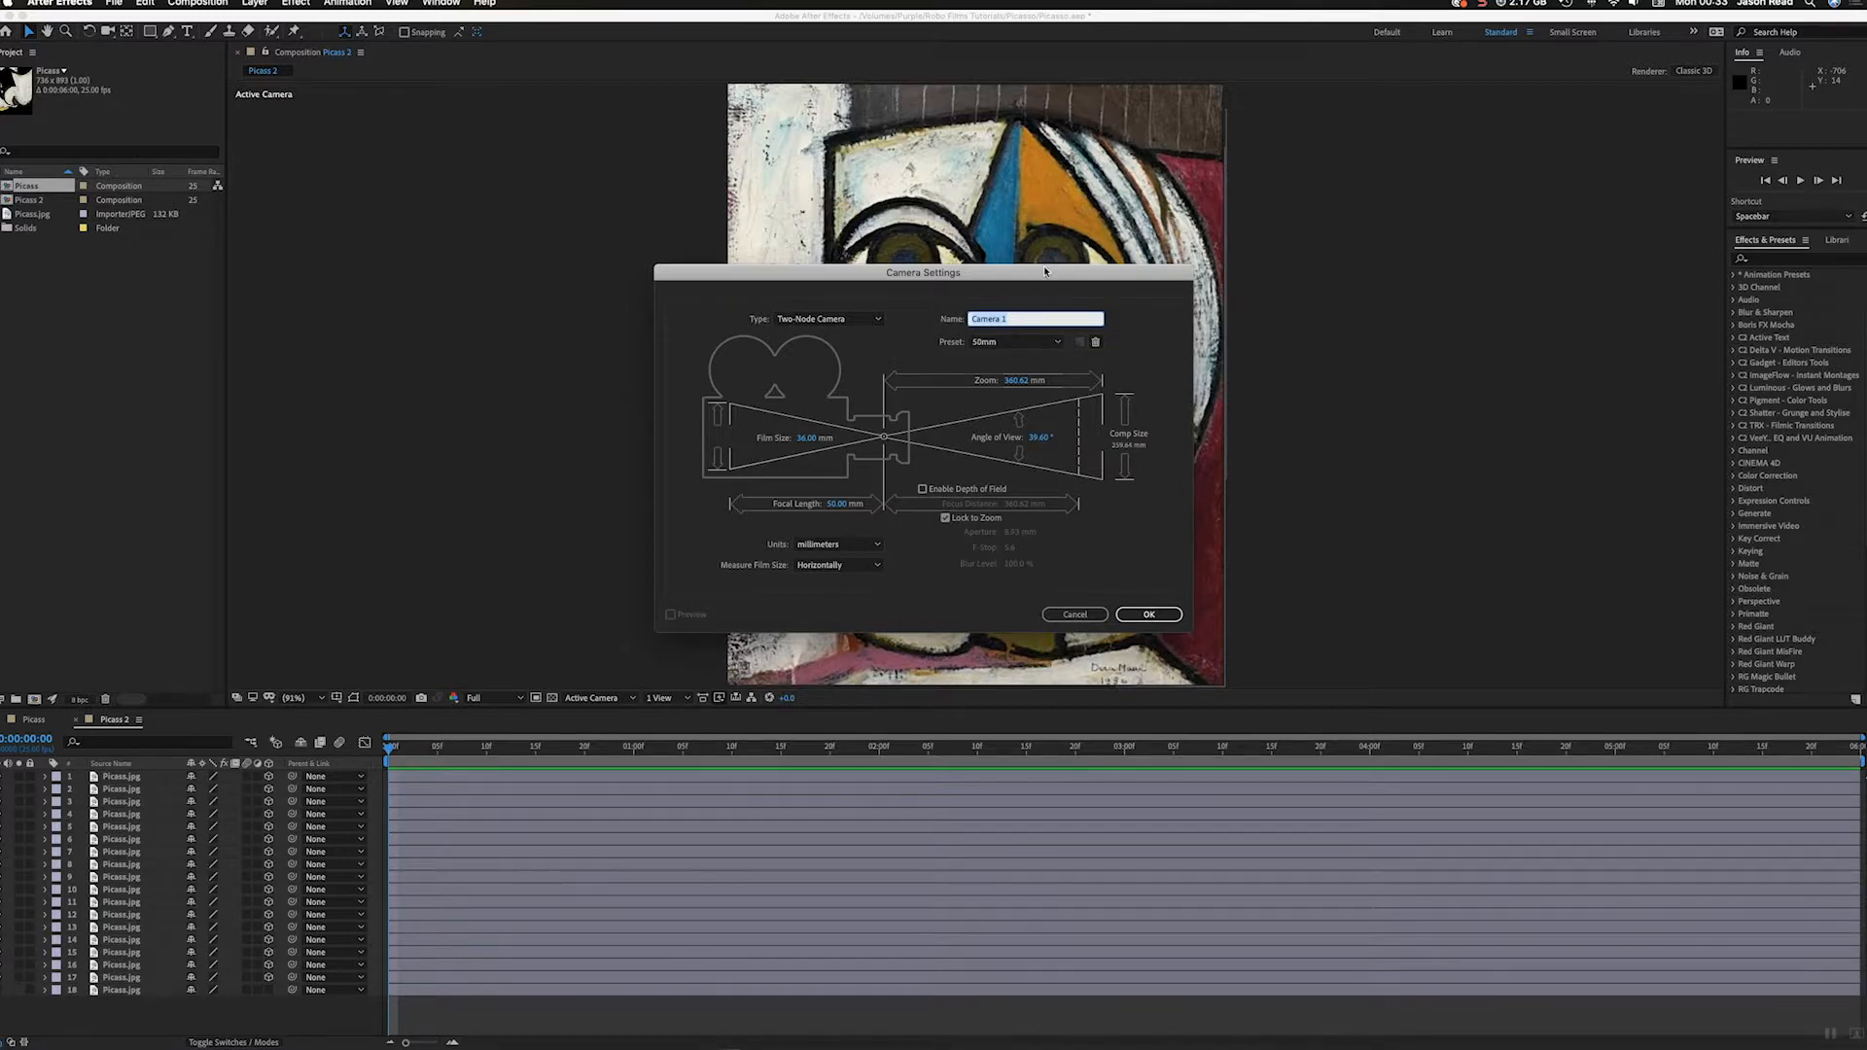
drag(1045, 272, 1278, 299)
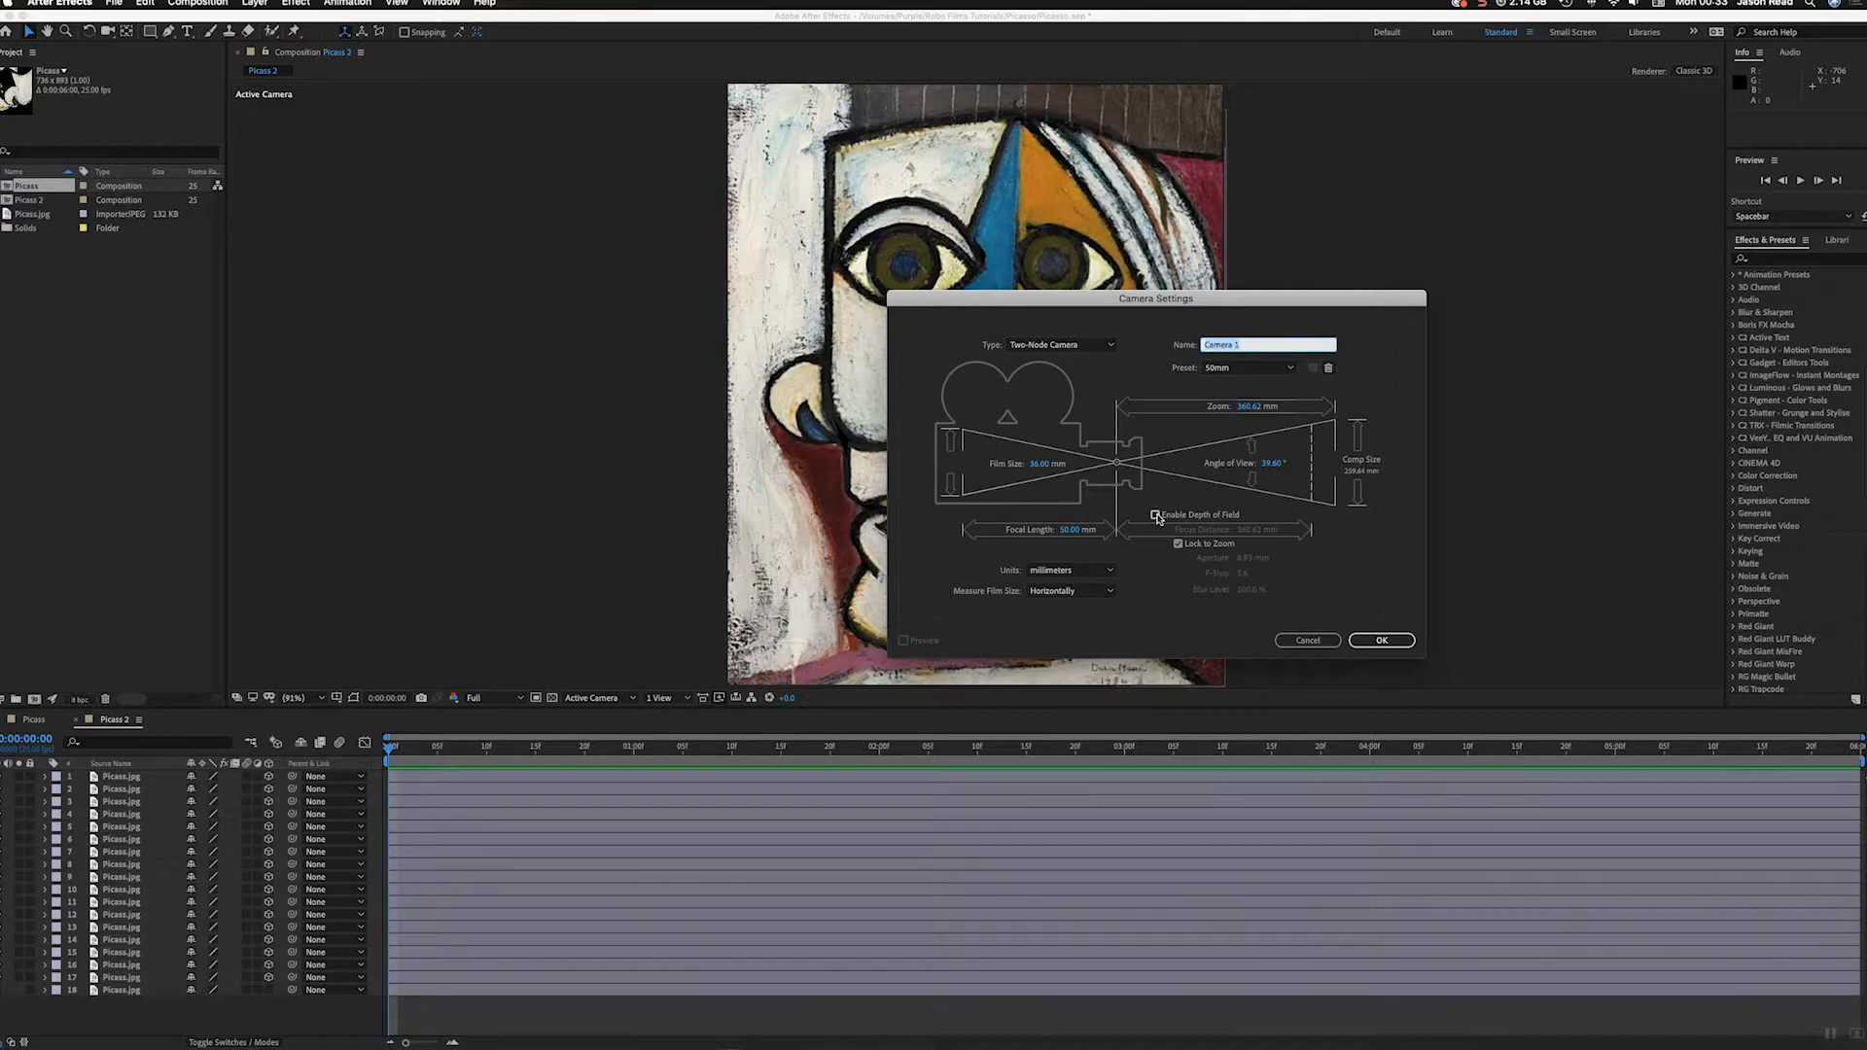
click(1379, 638)
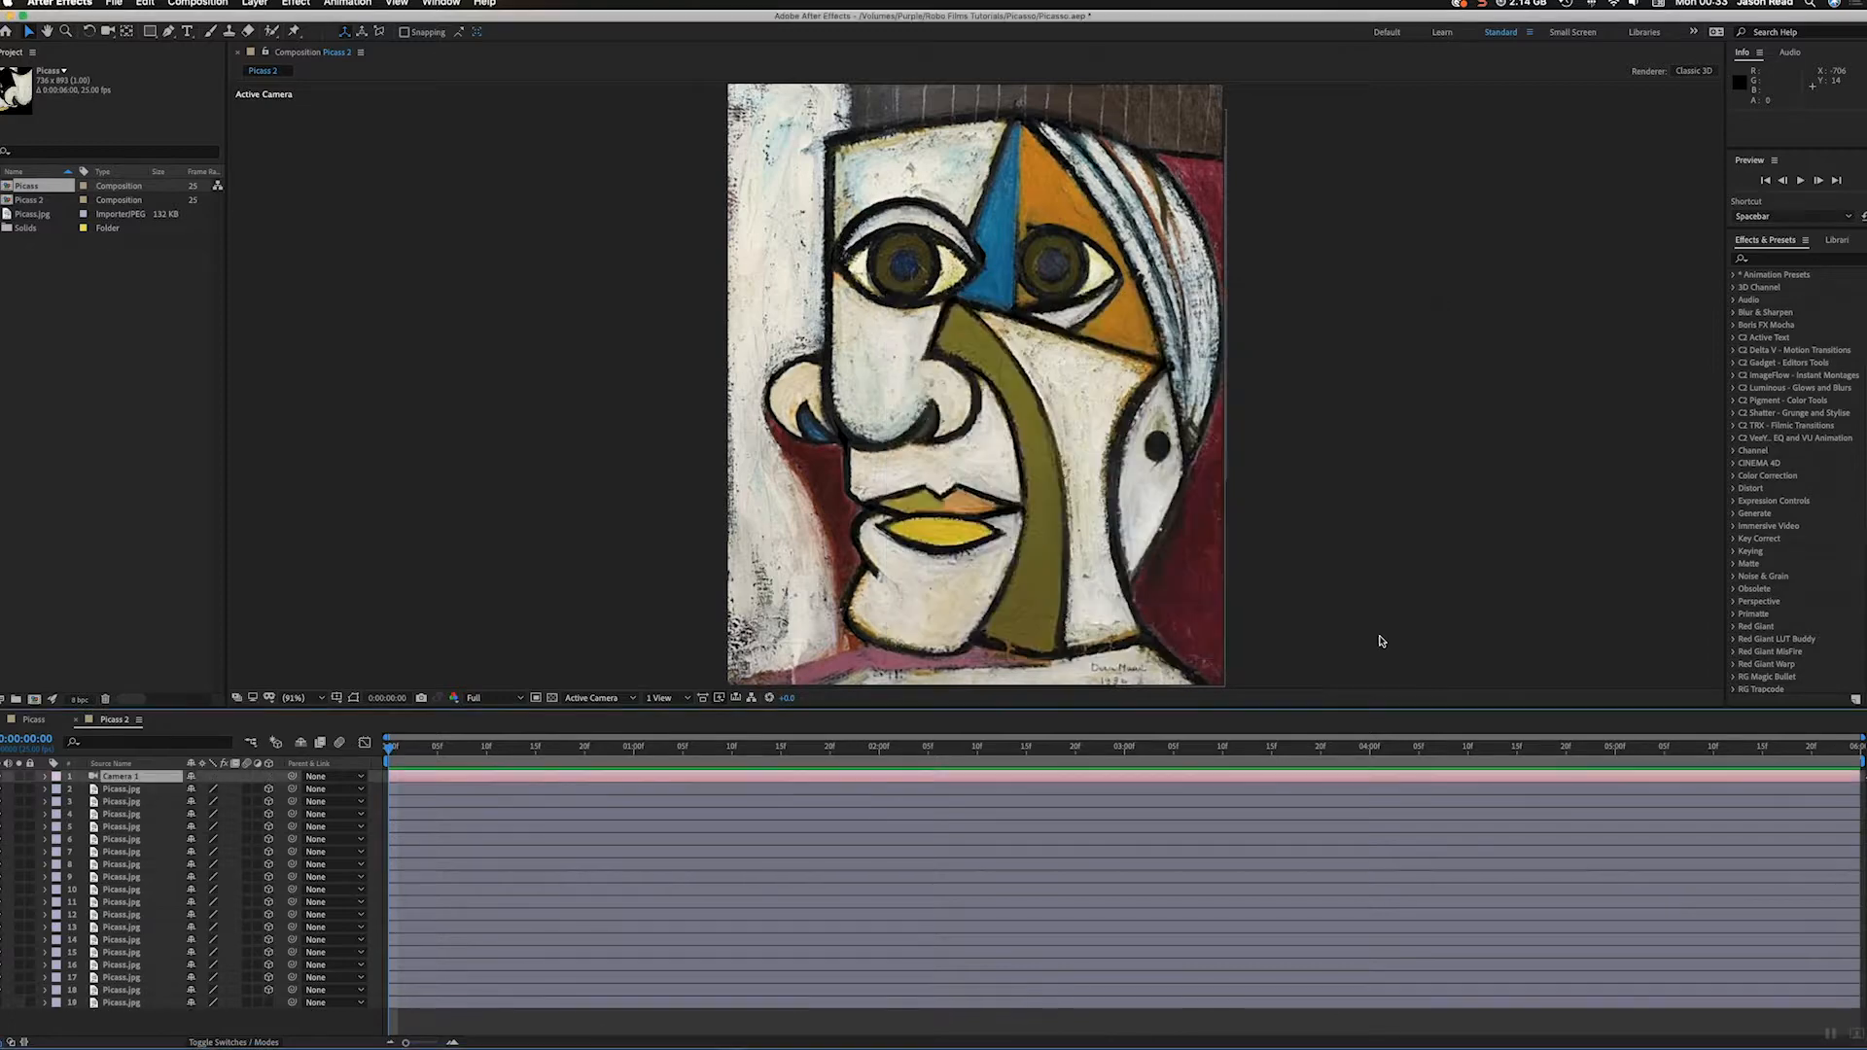
Step: Create an orbit null for the new camera
click(253, 3)
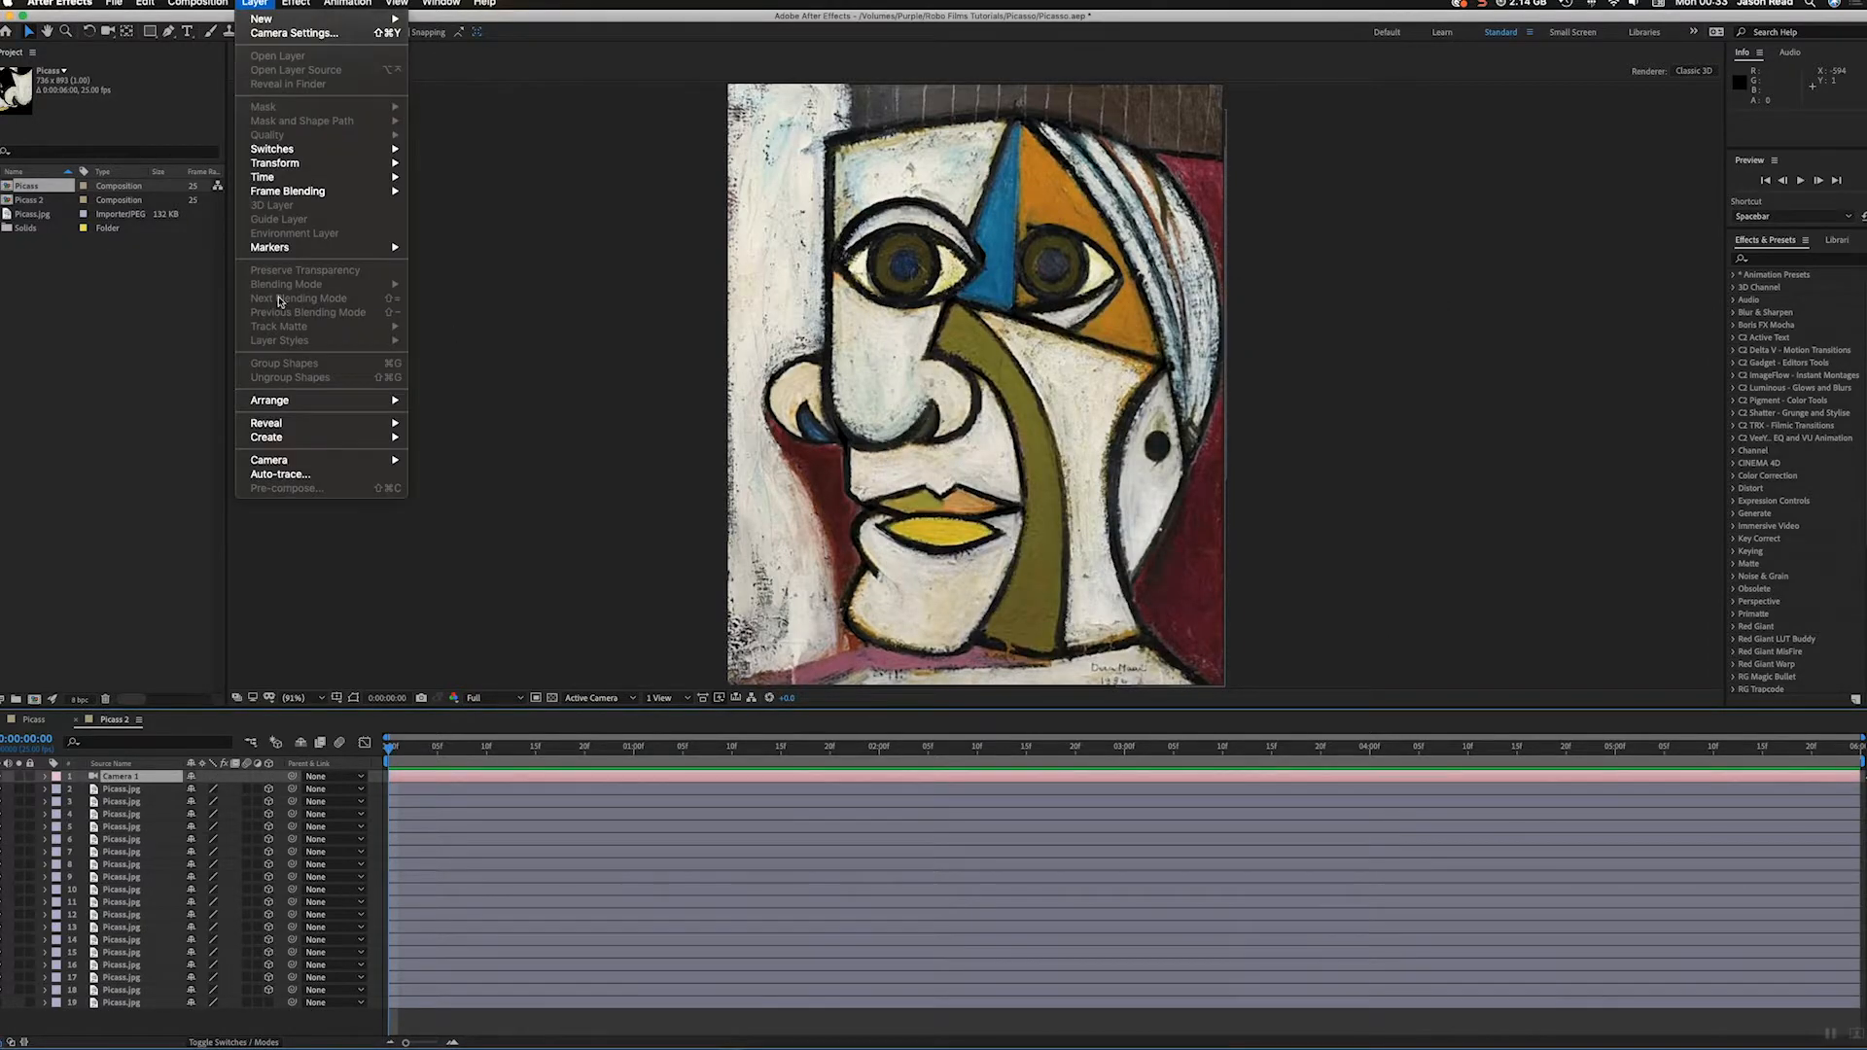
mouse_move(305, 460)
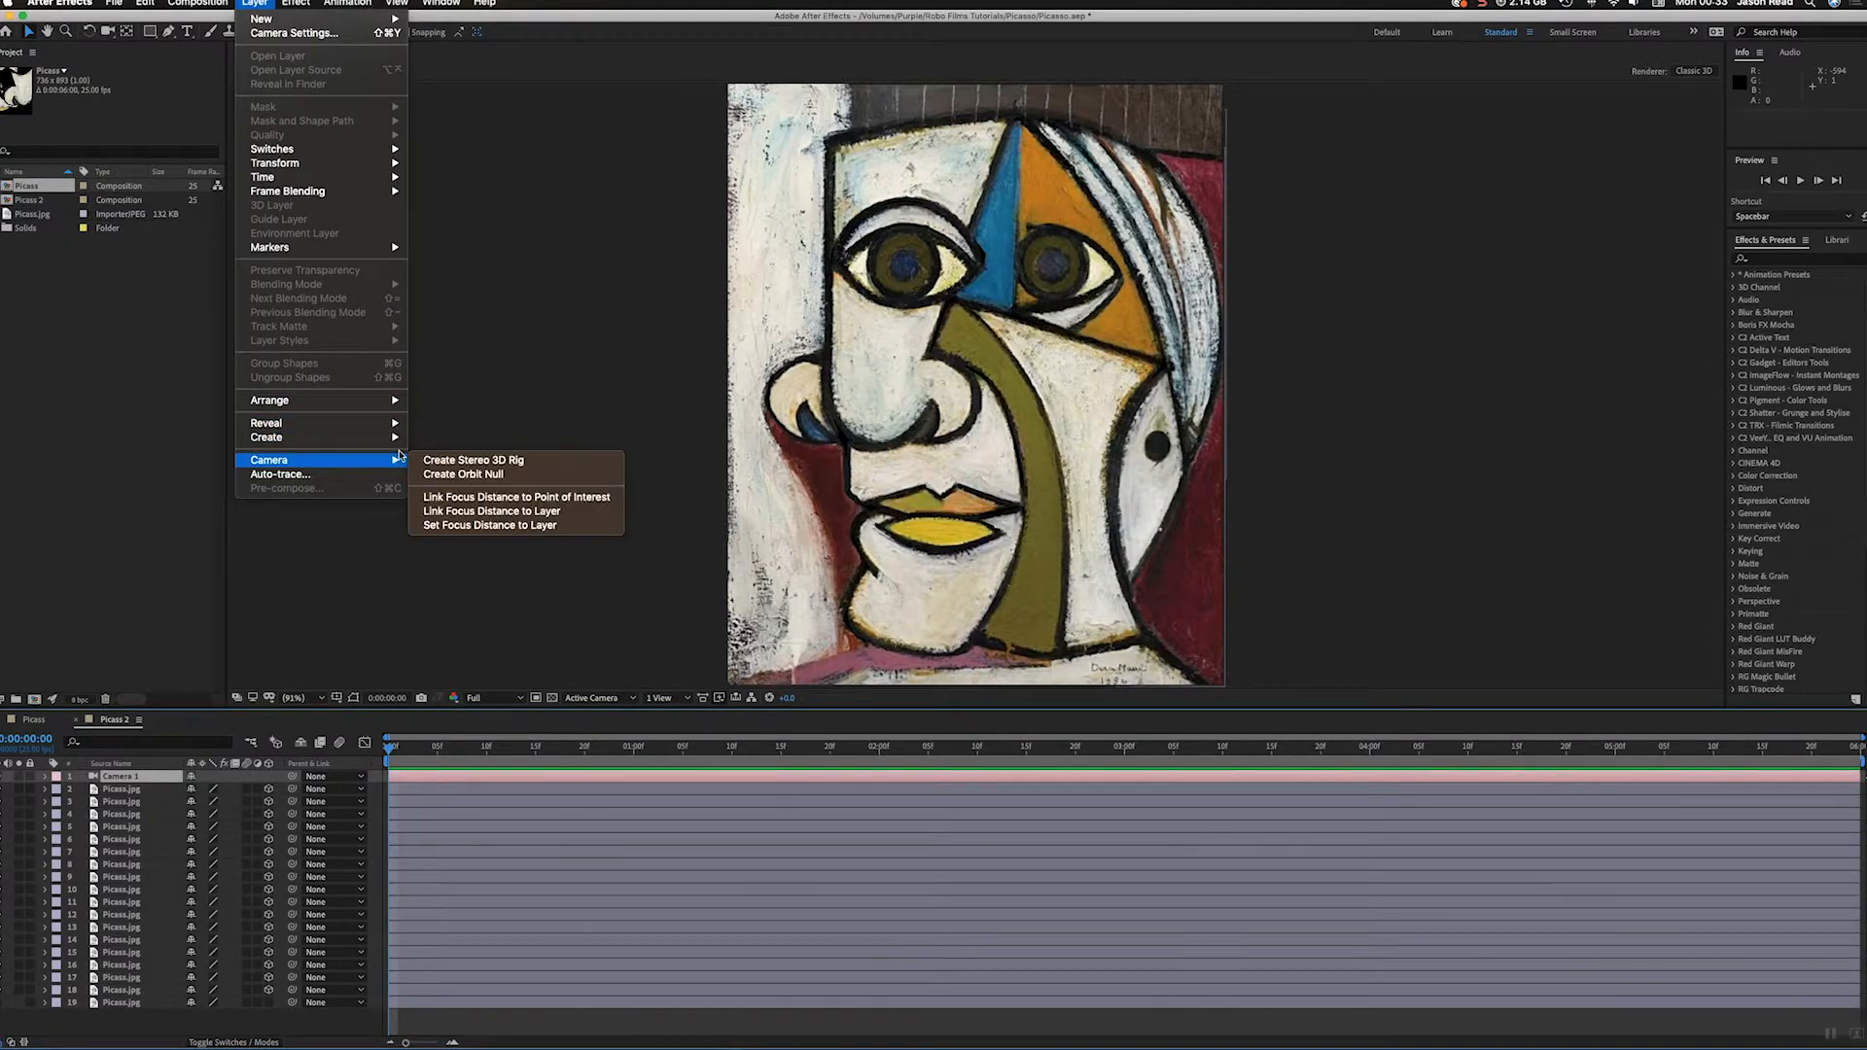
click(479, 475)
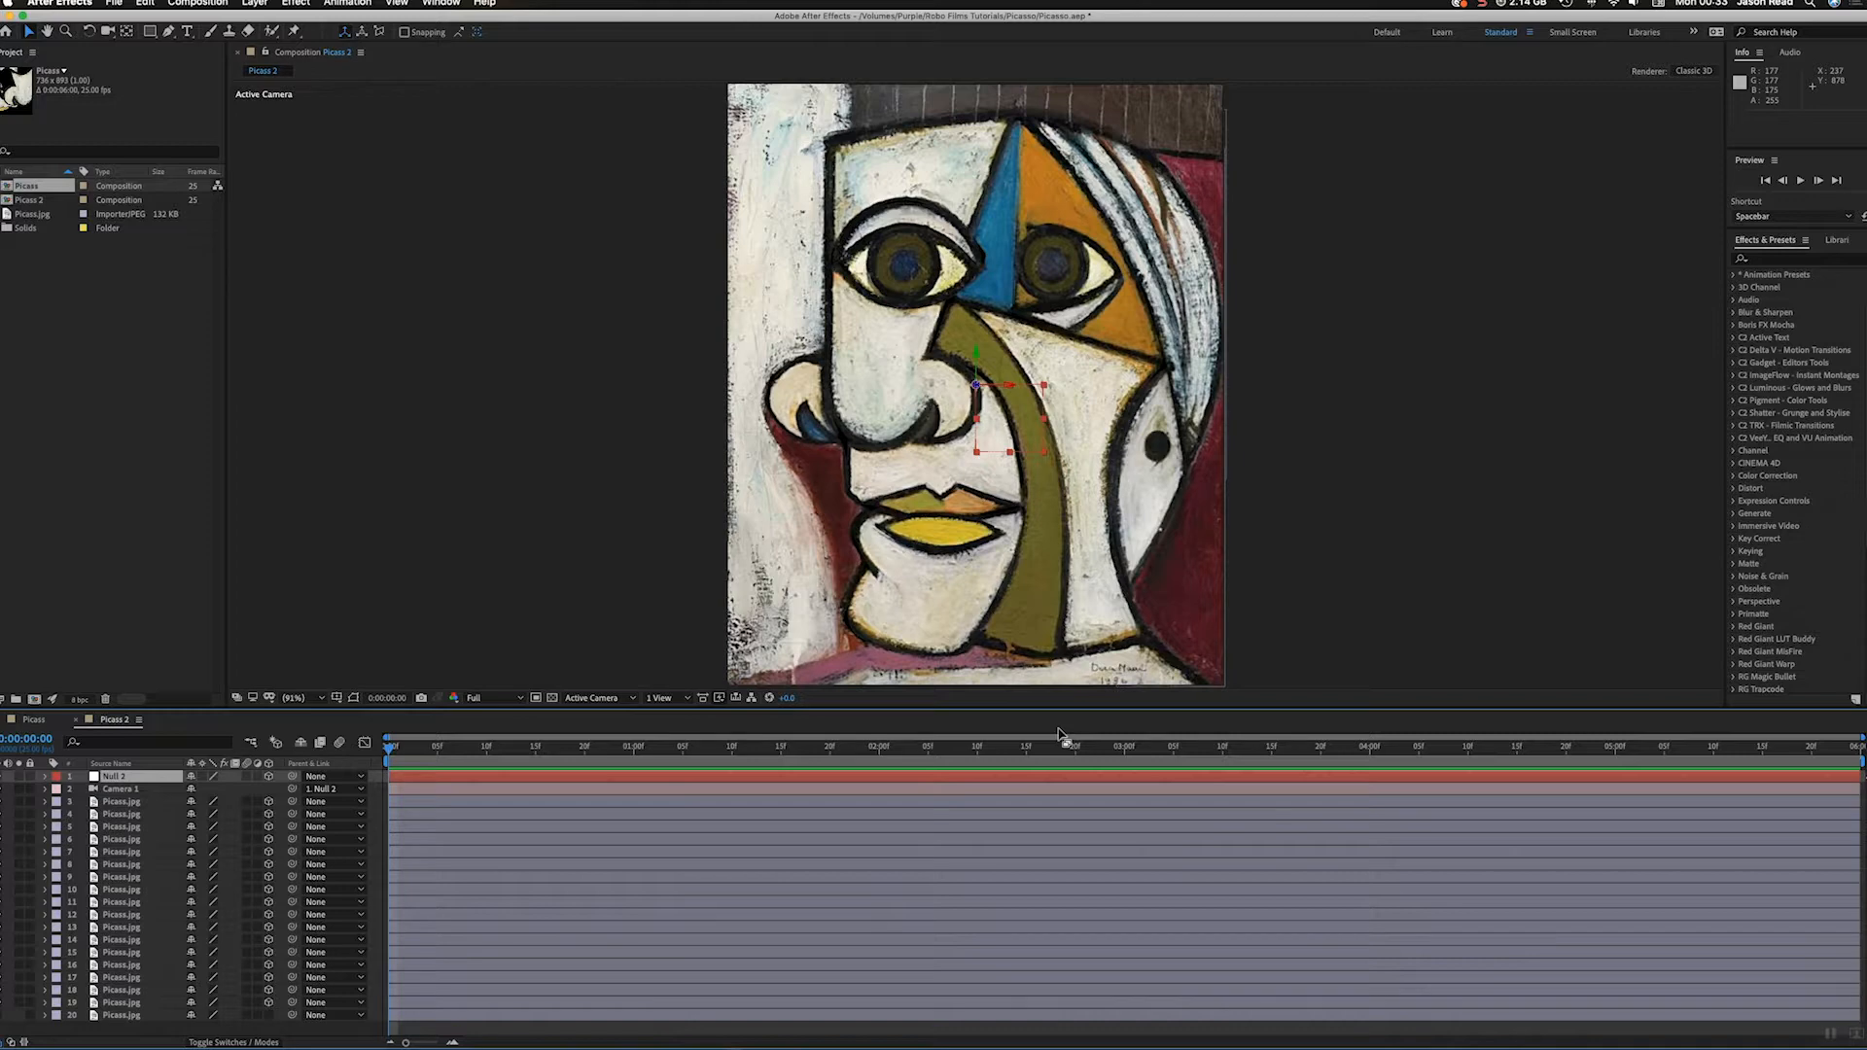
Step: Set keyframes at 0:00:04:15 for the orbit null's Position, X Rotation, Y Rotation and Z Rotation
click(44, 777)
click(59, 789)
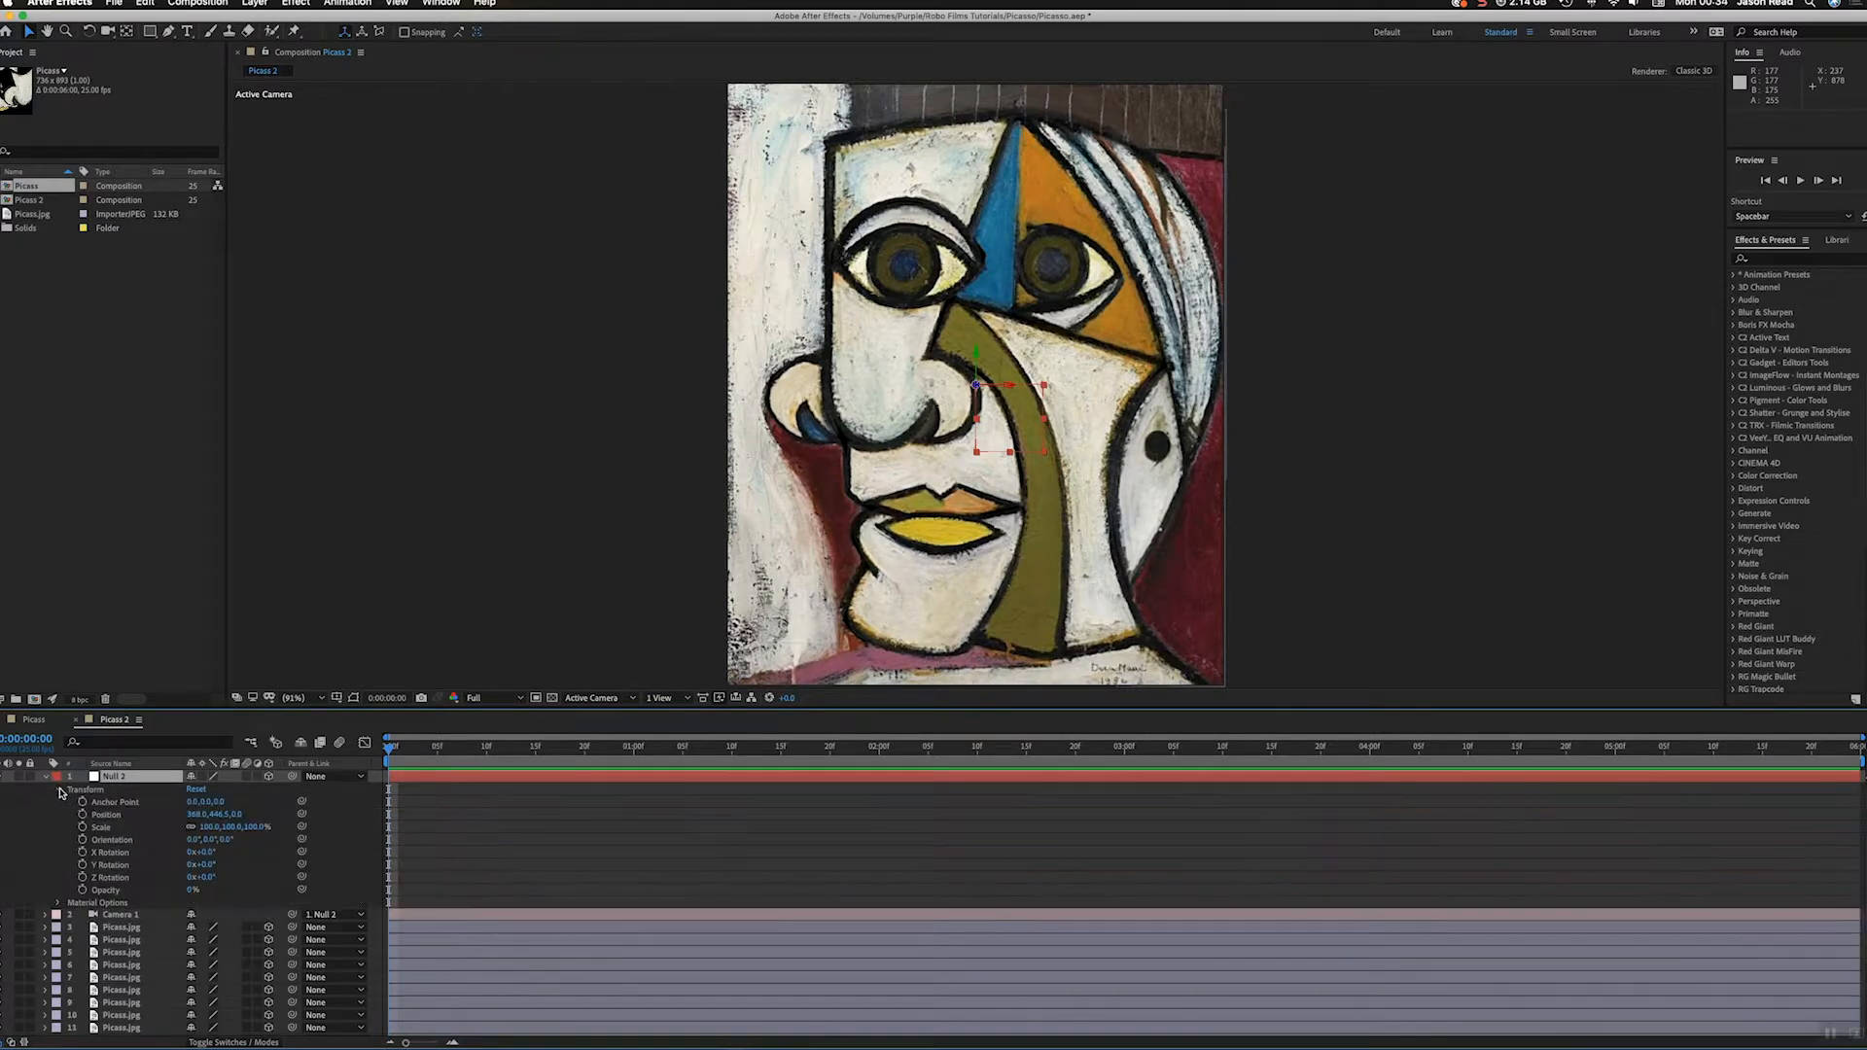
drag(1306, 757, 1522, 765)
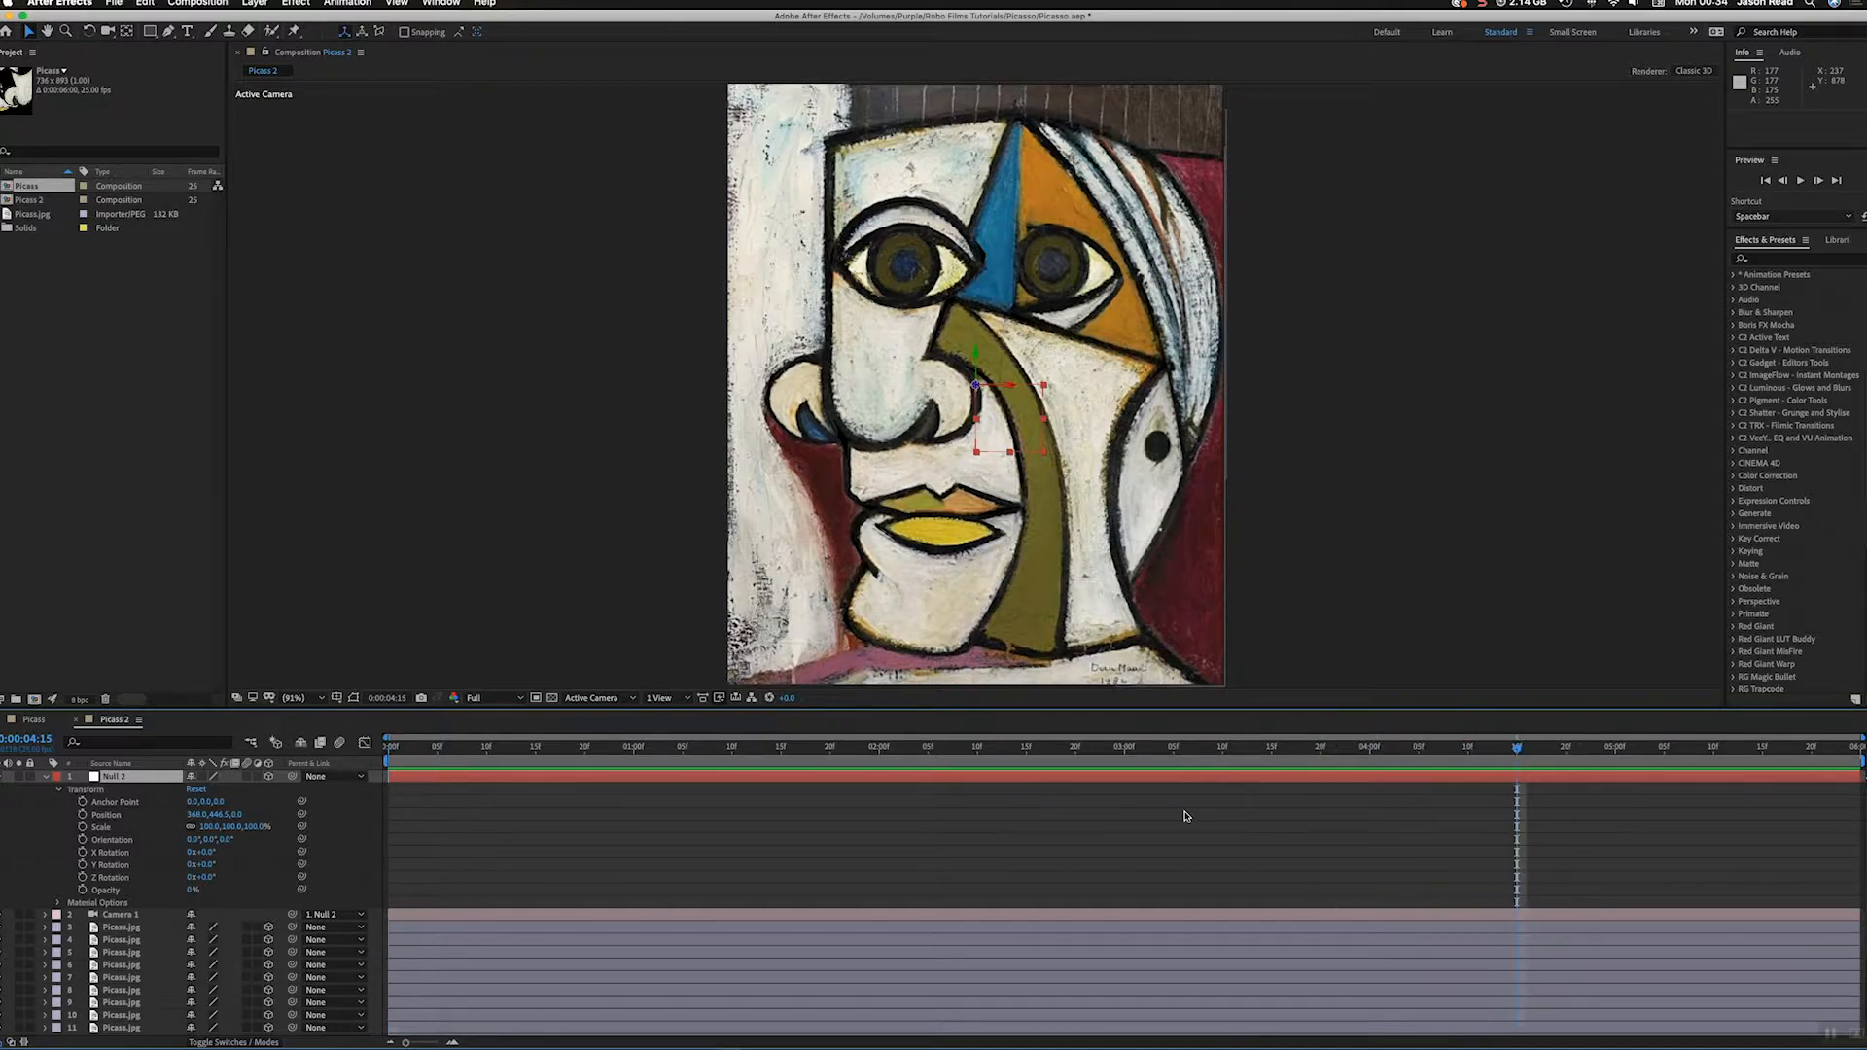
click(82, 815)
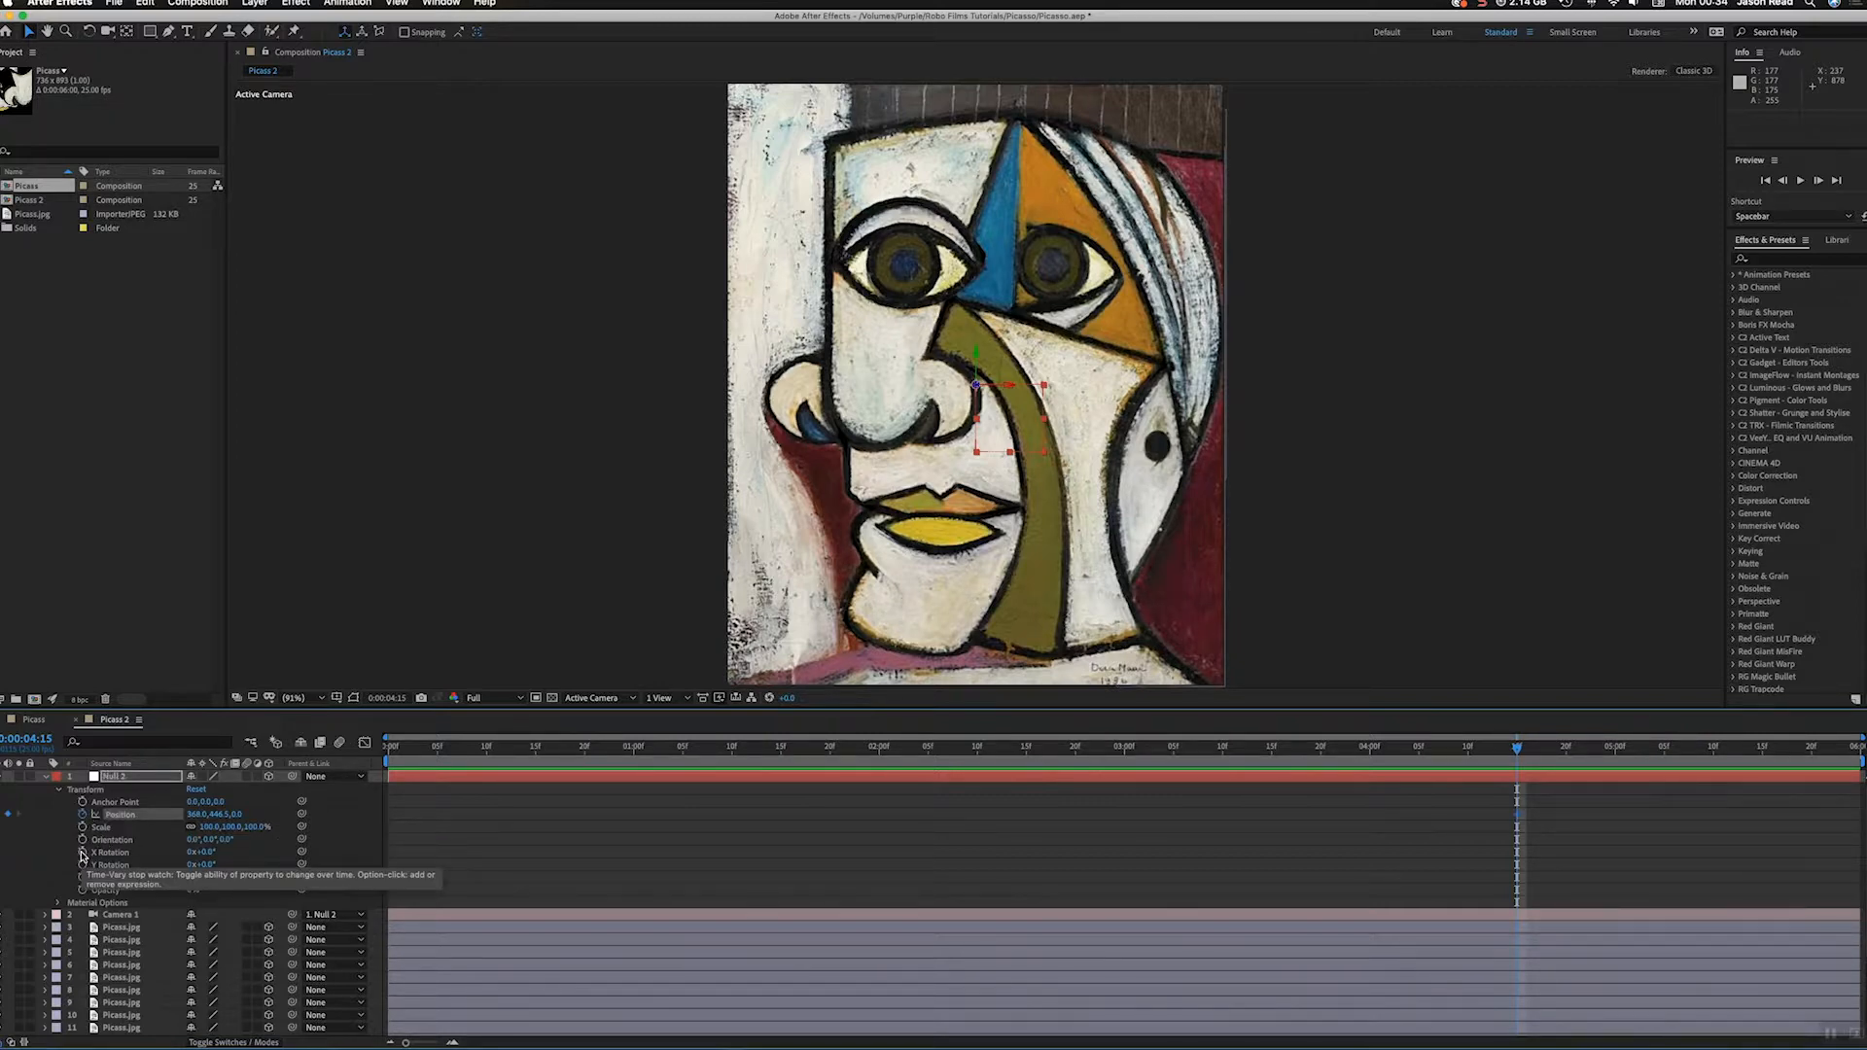
click(83, 853)
click(82, 865)
click(82, 878)
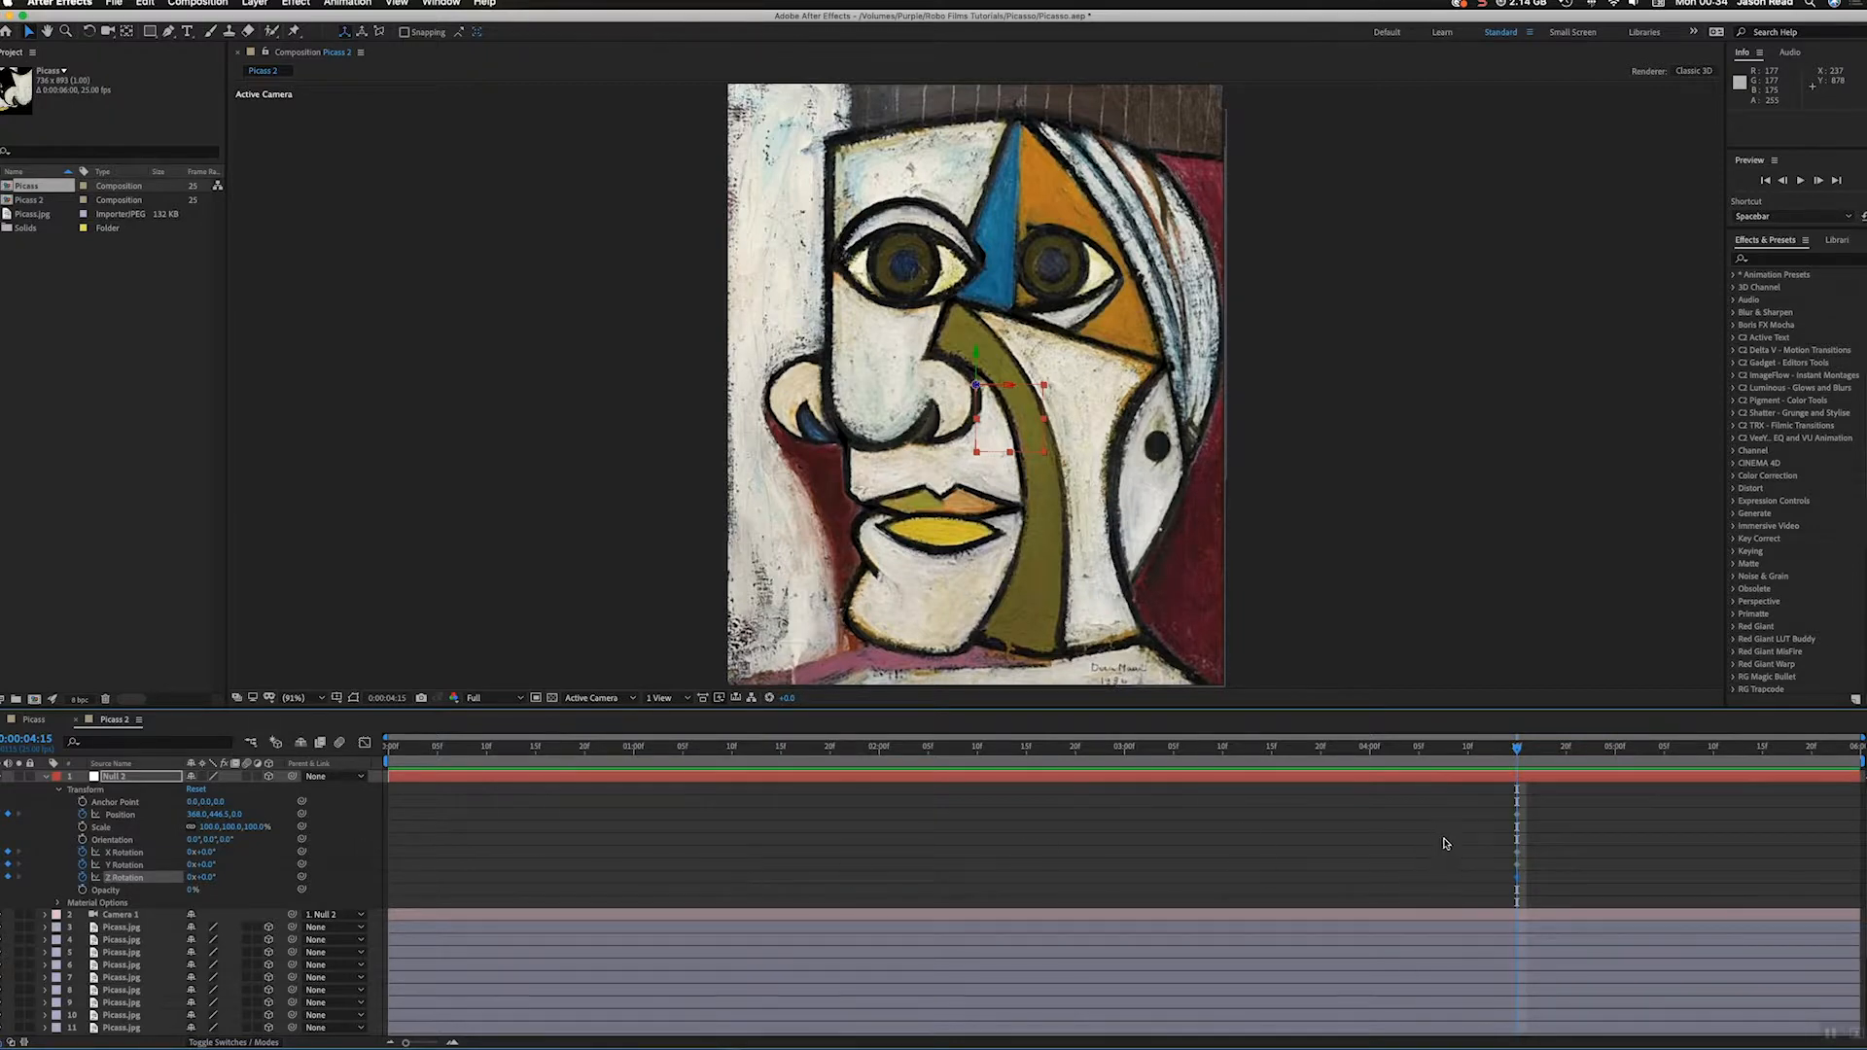
Step: Set the orbit null's Y Rotation to about 168° at 0:00:00:10 and preview the animation
drag(575, 748, 585, 748)
drag(1486, 755, 486, 777)
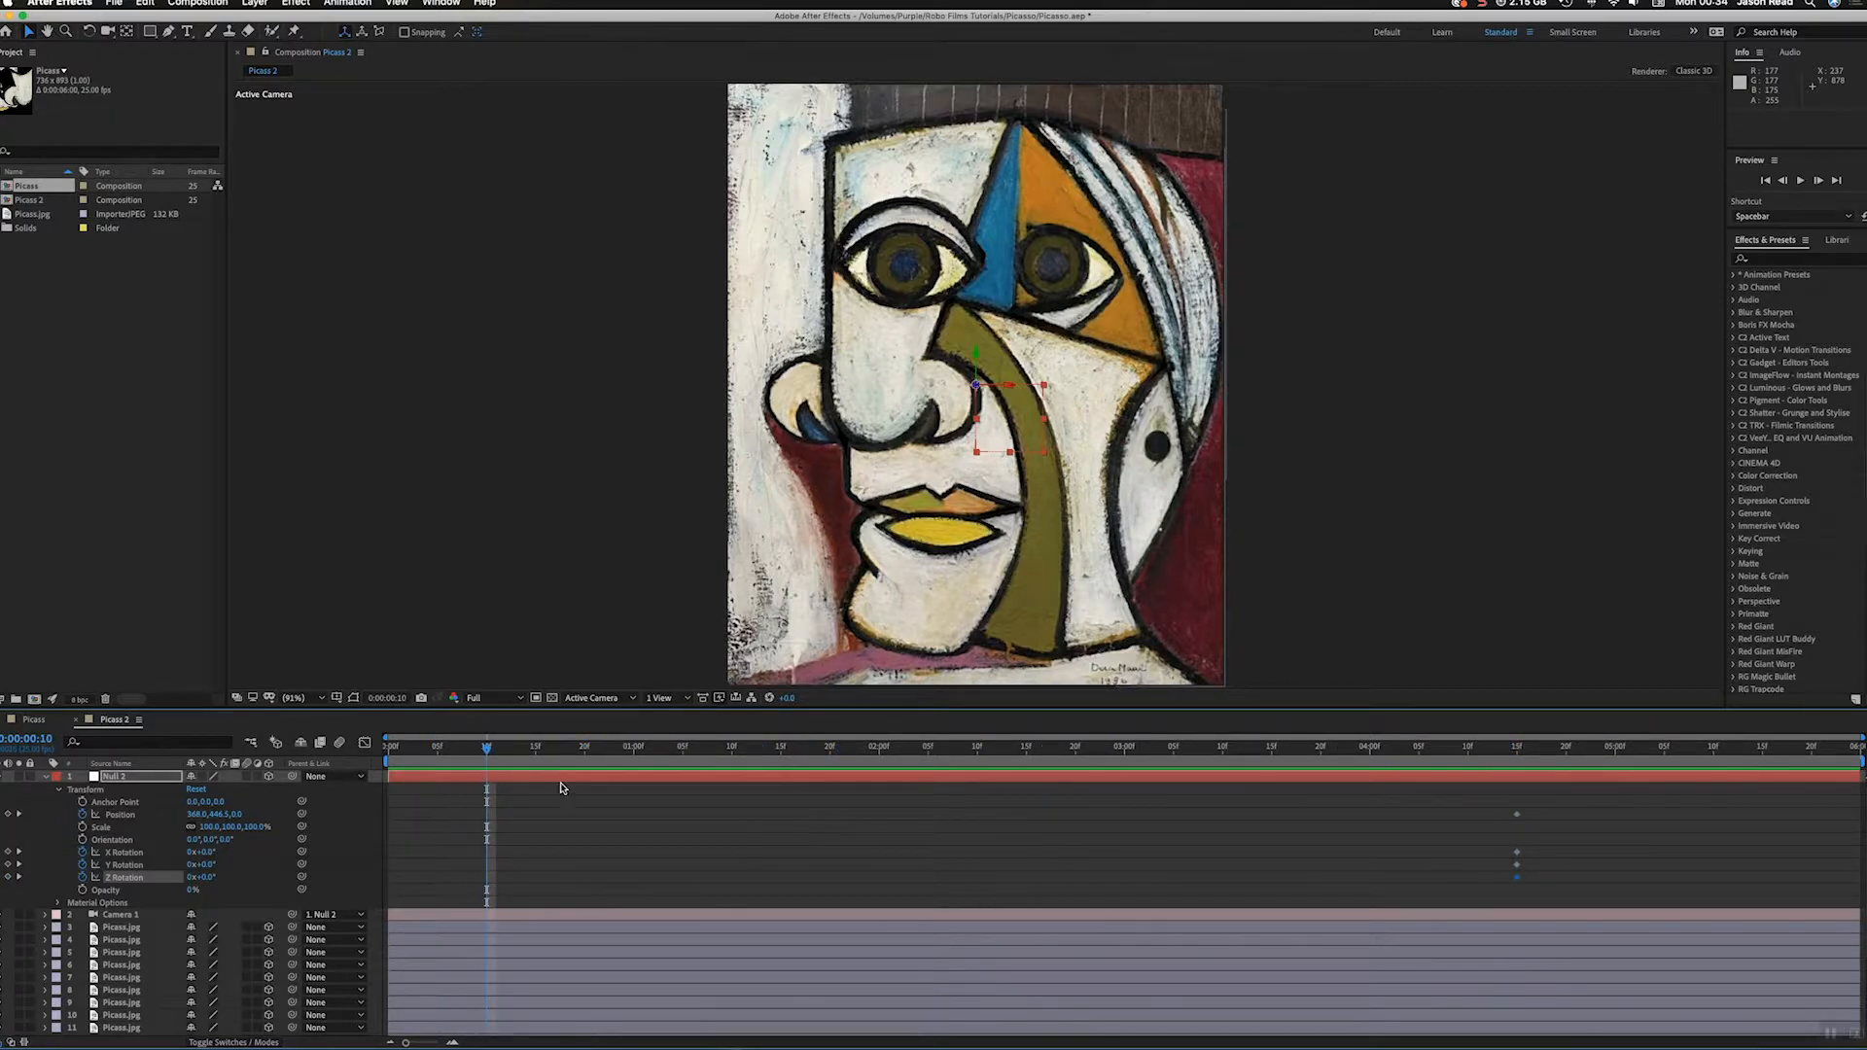
drag(202, 864, 344, 880)
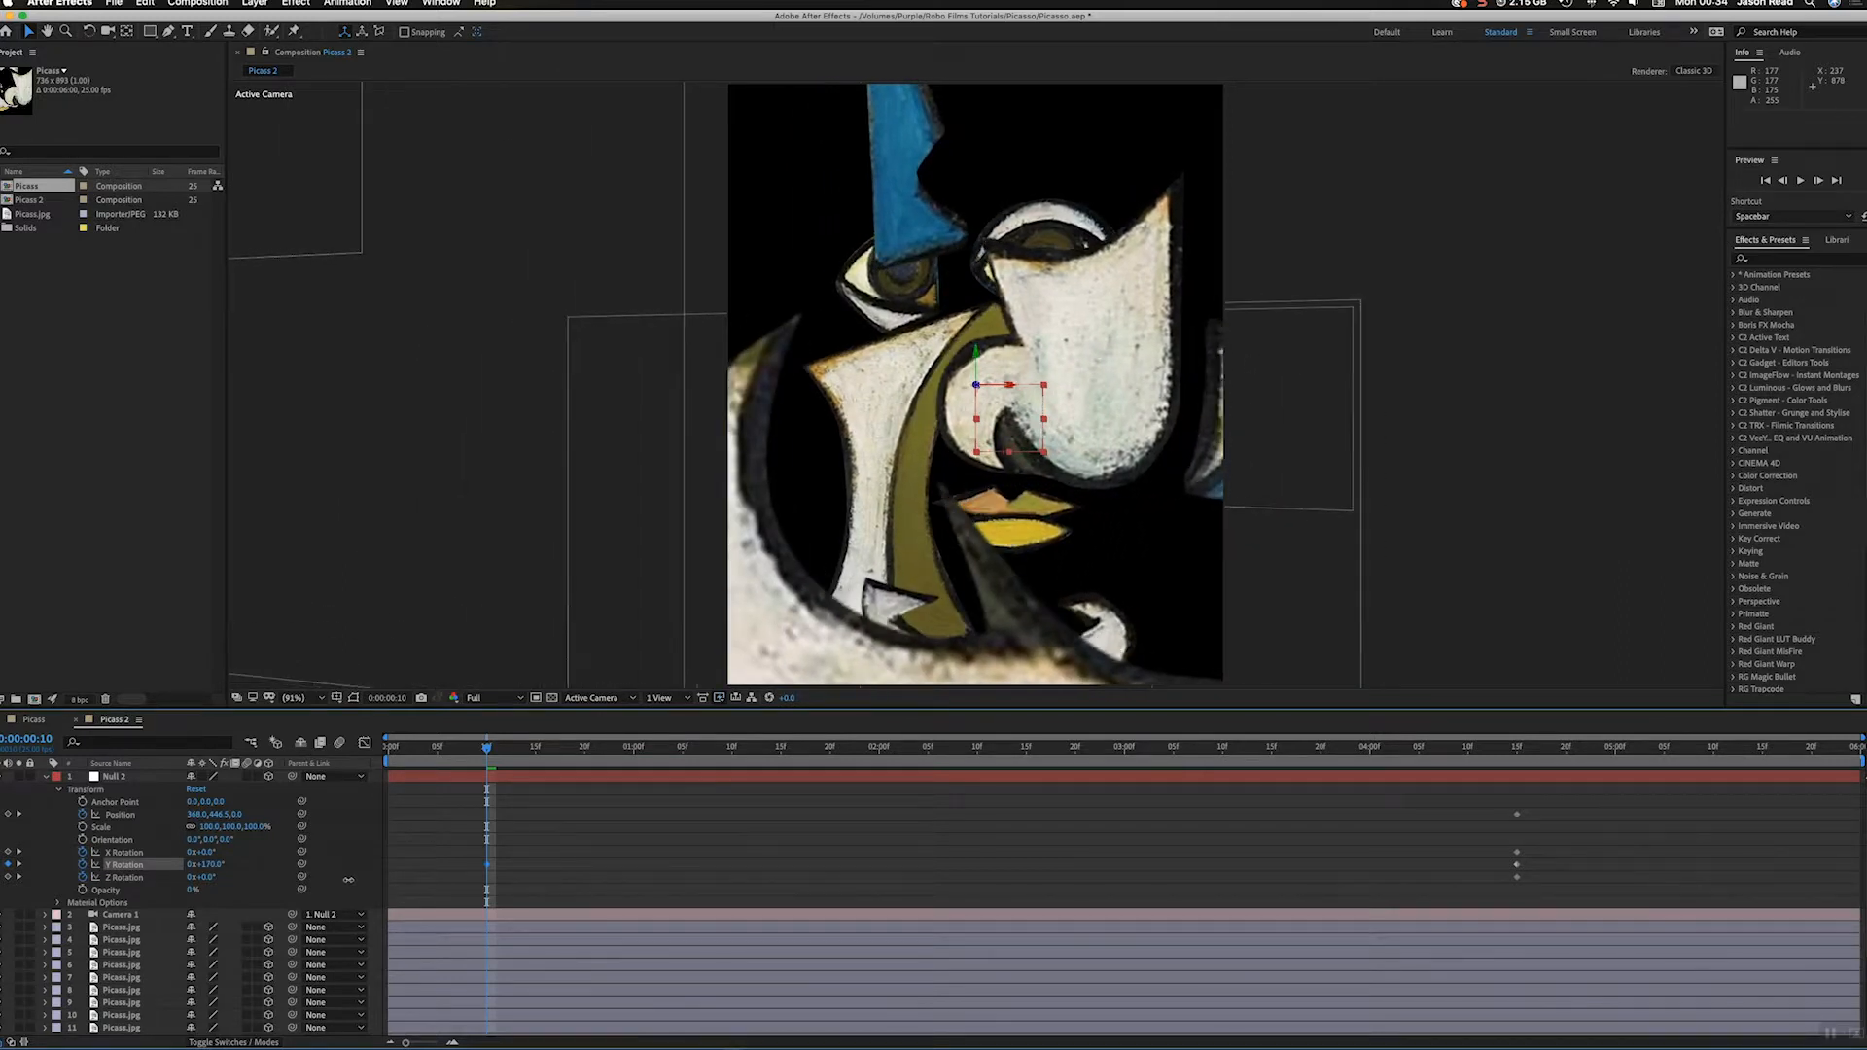
key(space)
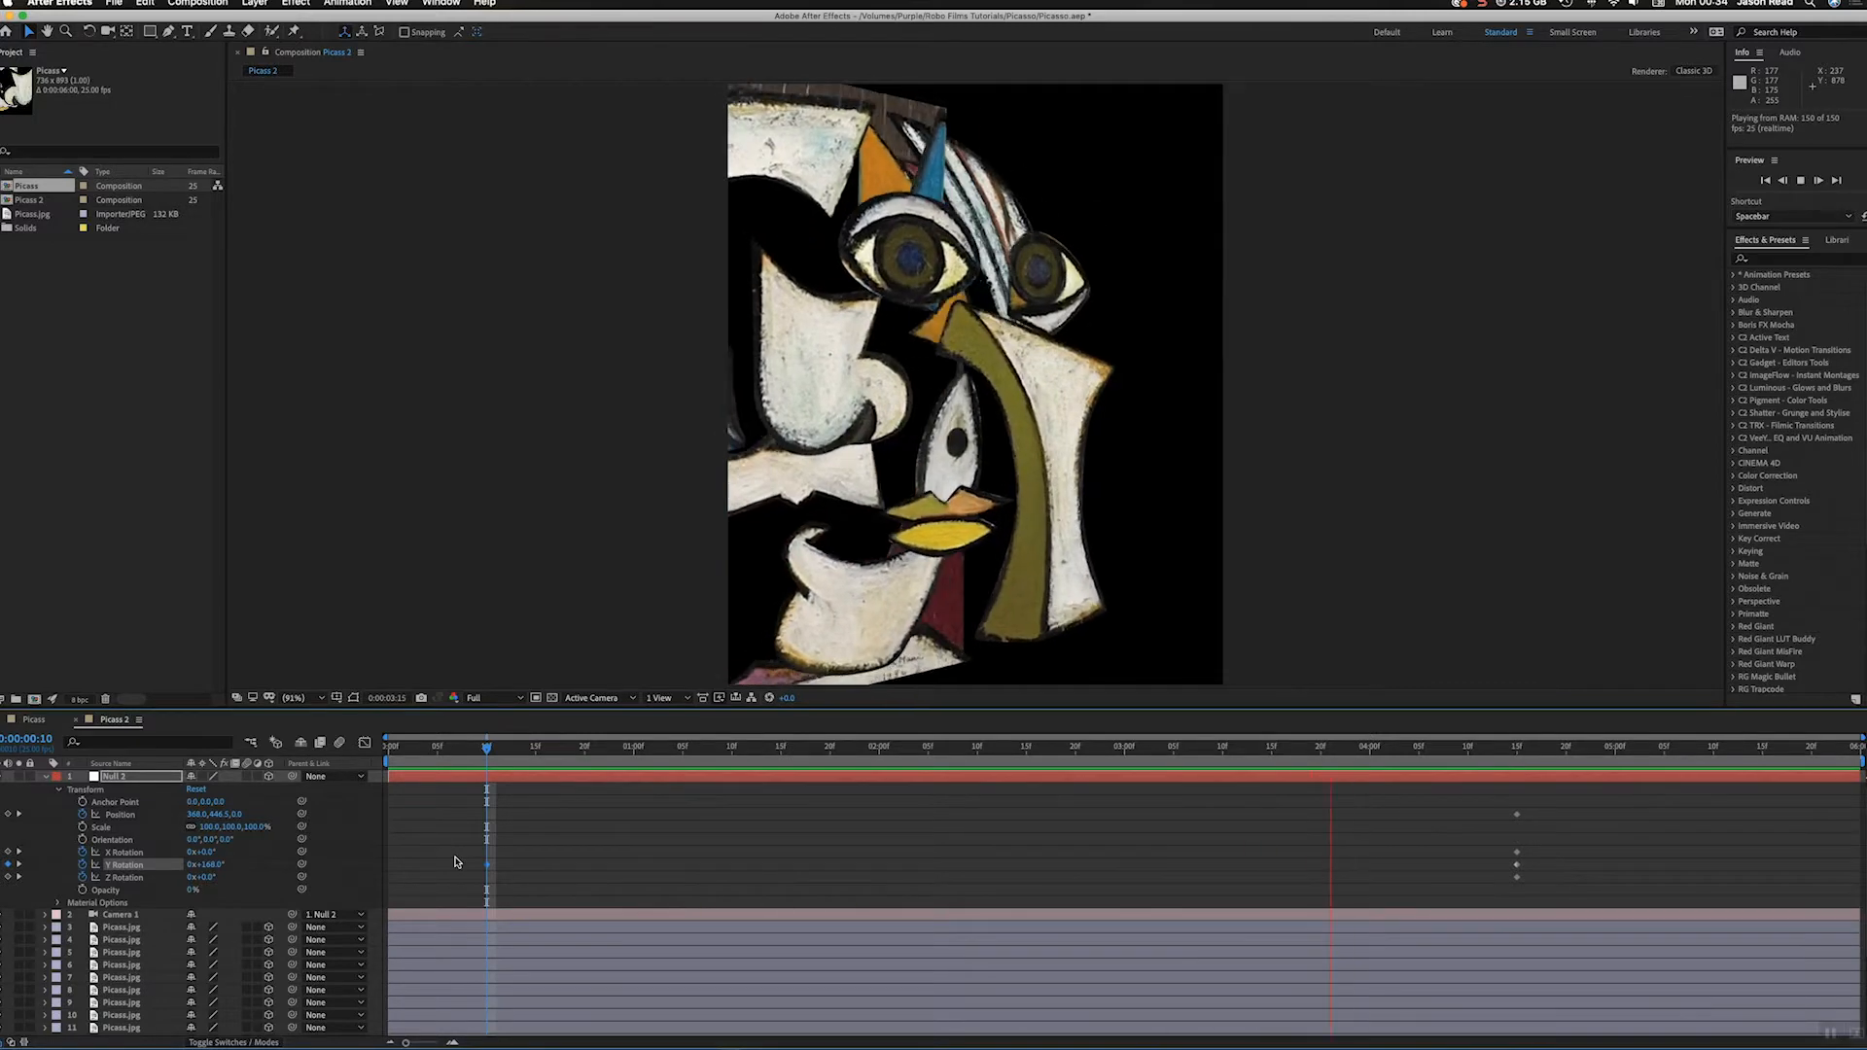
key(space)
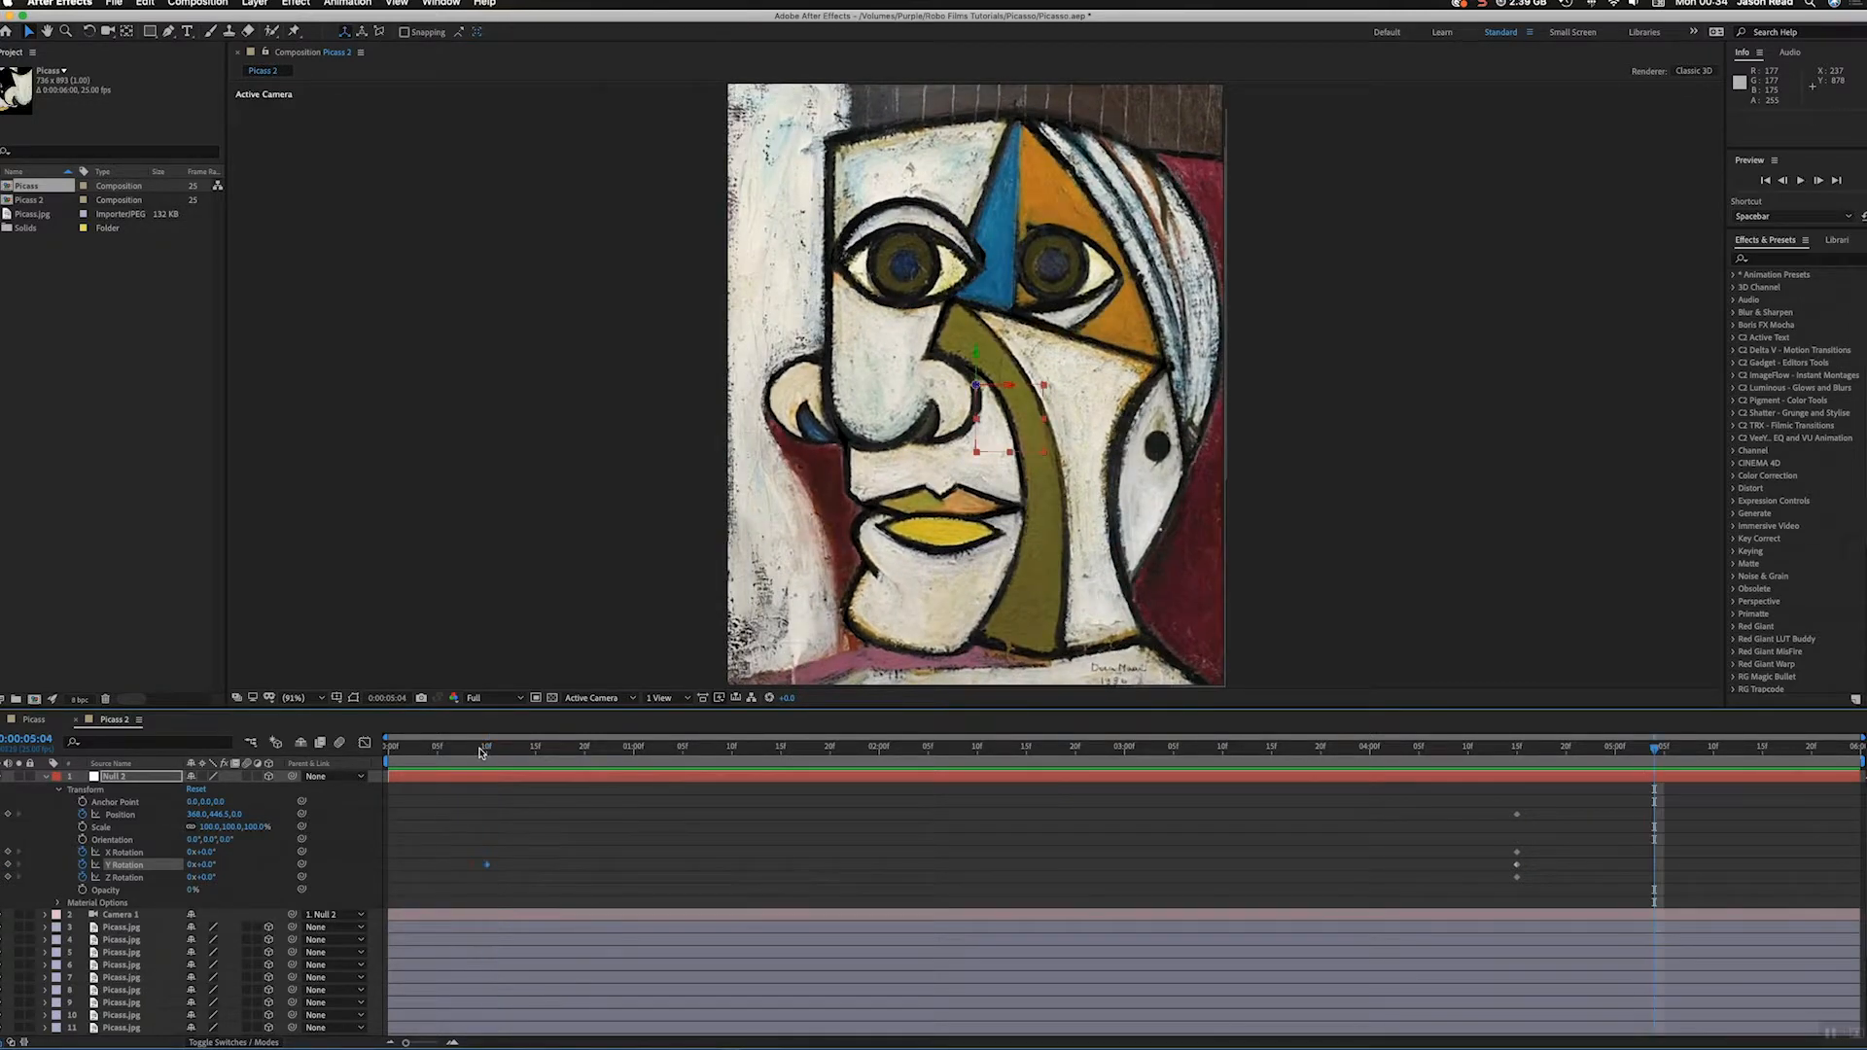
Step: Set the orbit null's Position to about 436, 482.5, 1455 at 0:00:00:10 and preview the move
click(486, 749)
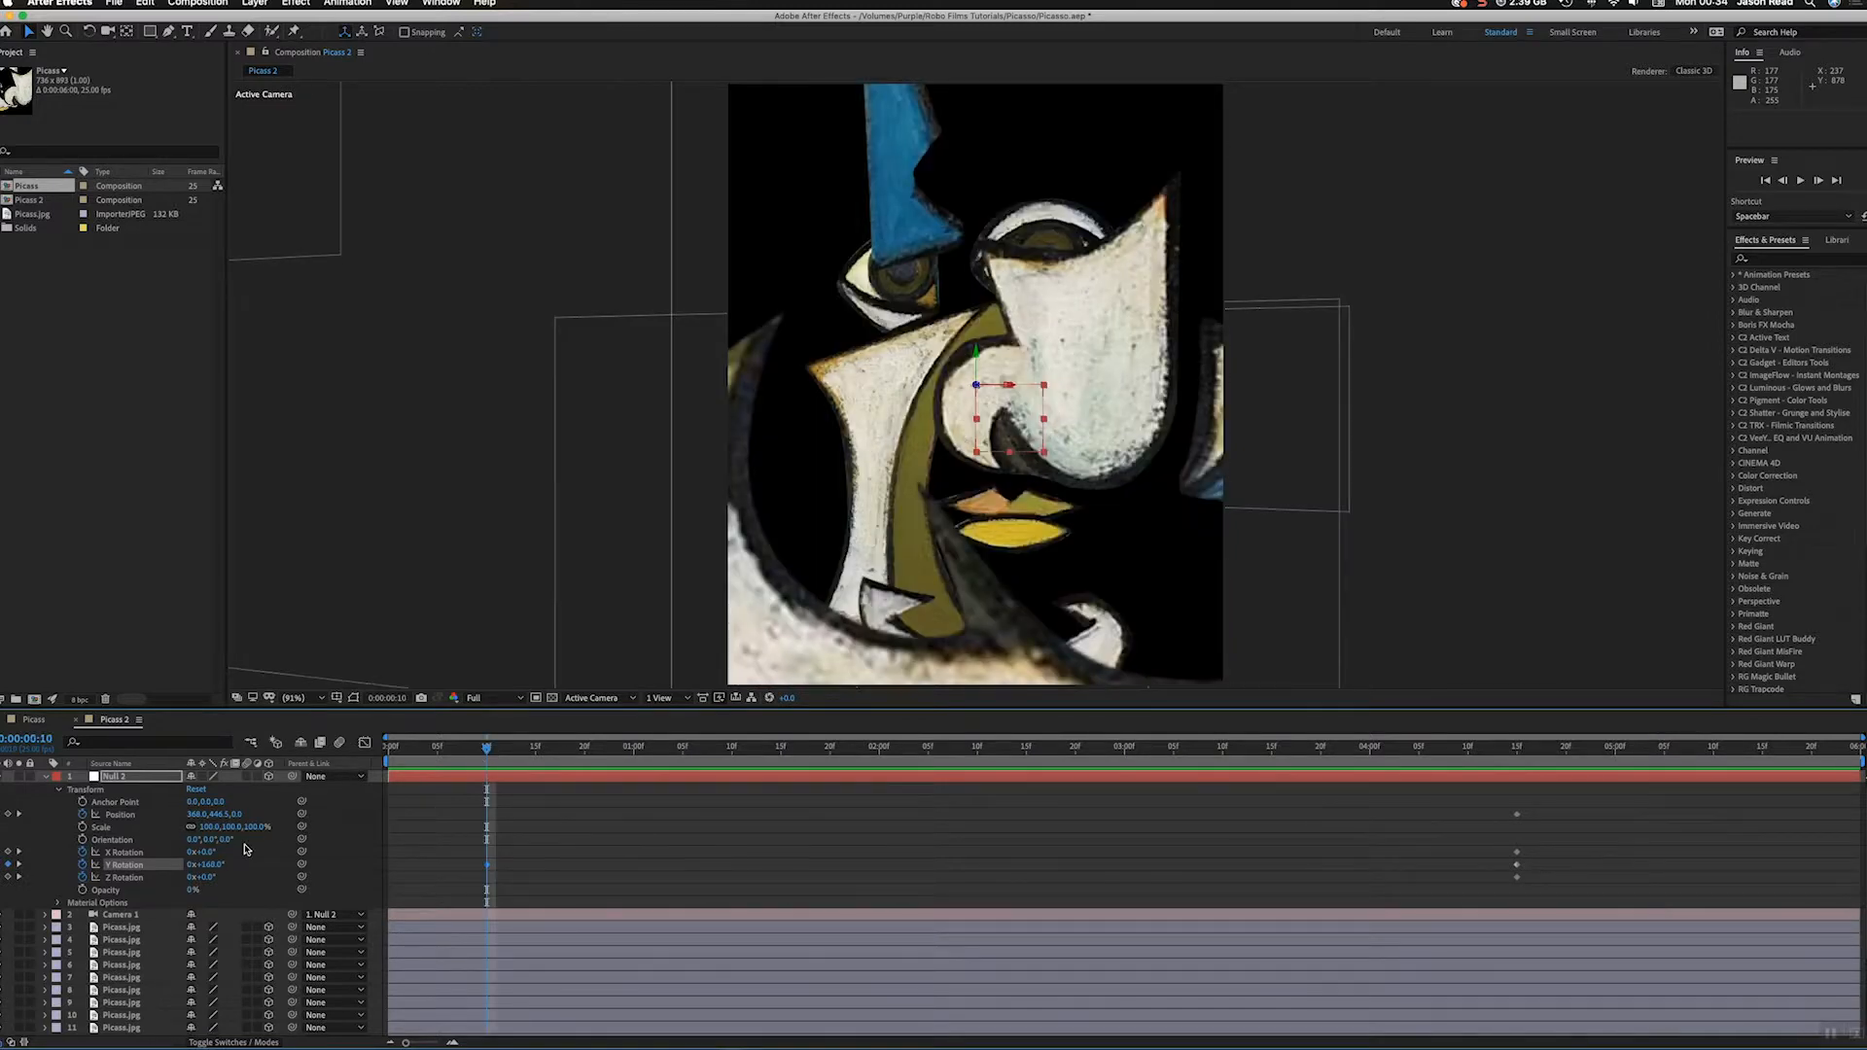
drag(237, 816, 953, 795)
drag(942, 798, 1262, 763)
scroll(734, 802, down, 1)
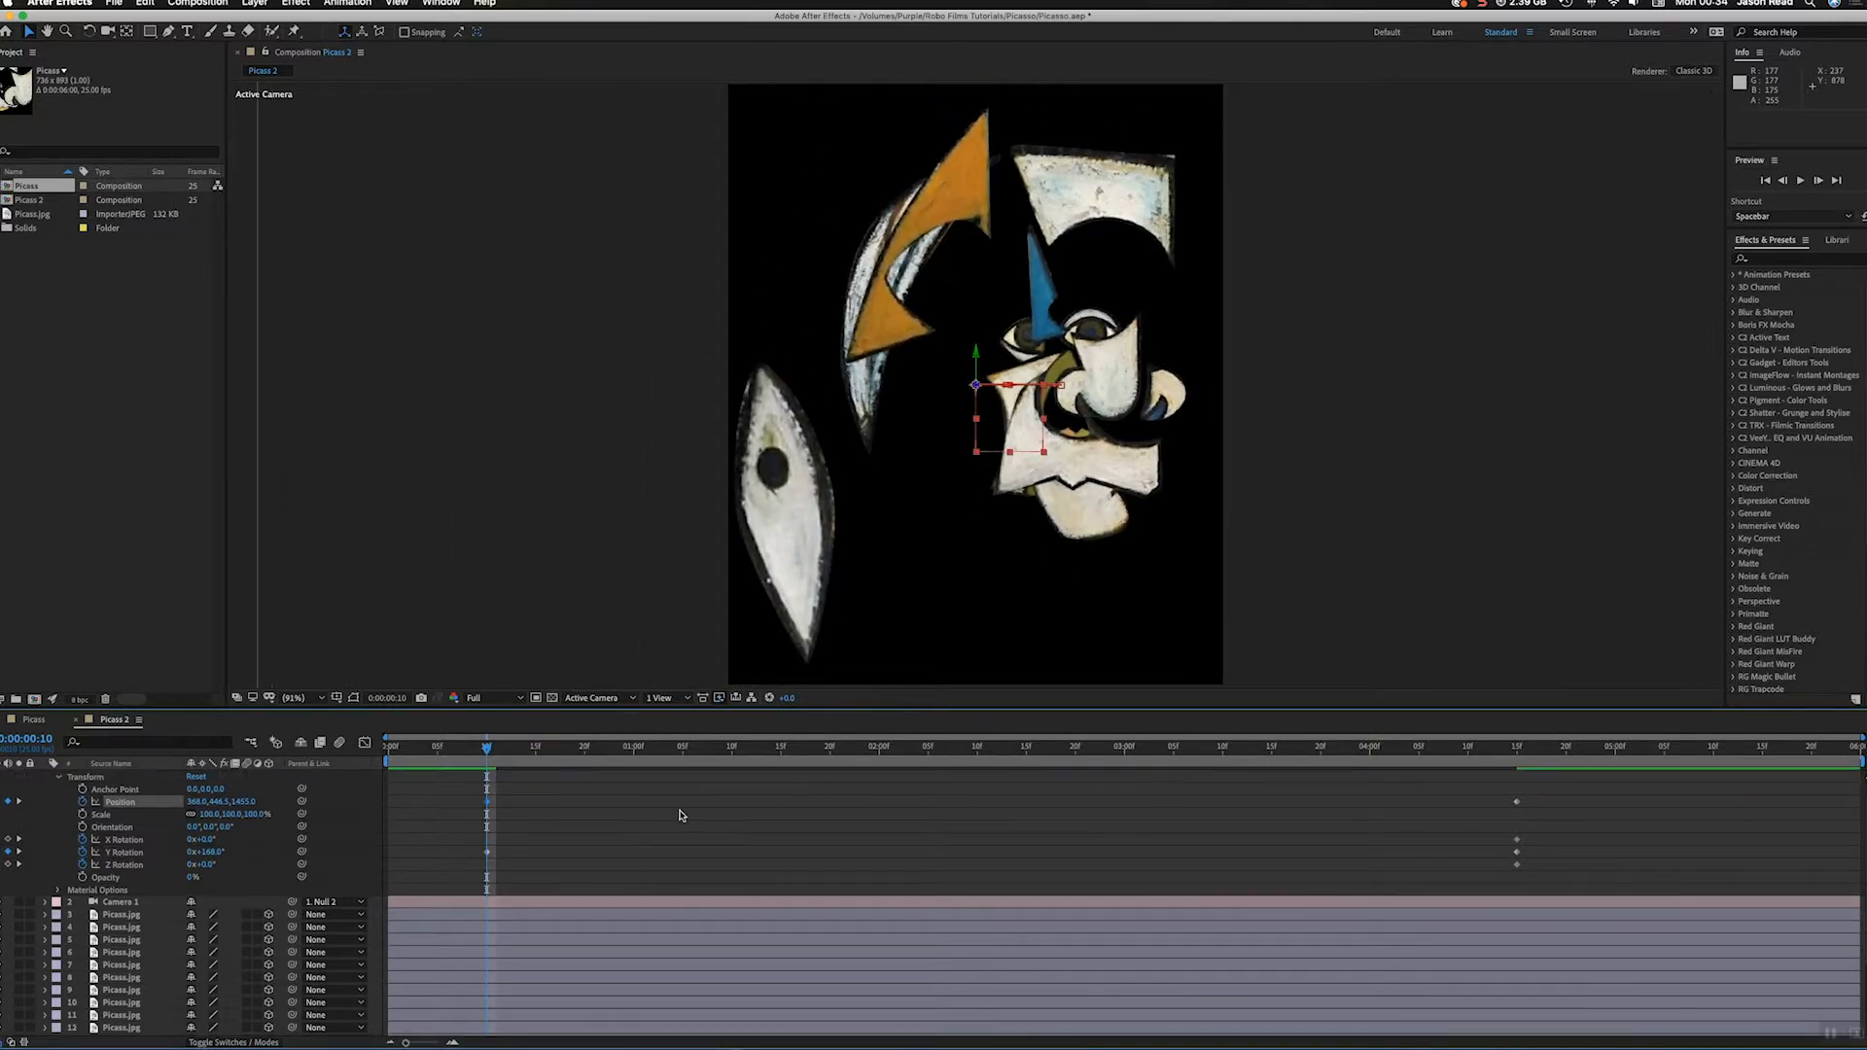
drag(215, 805, 257, 805)
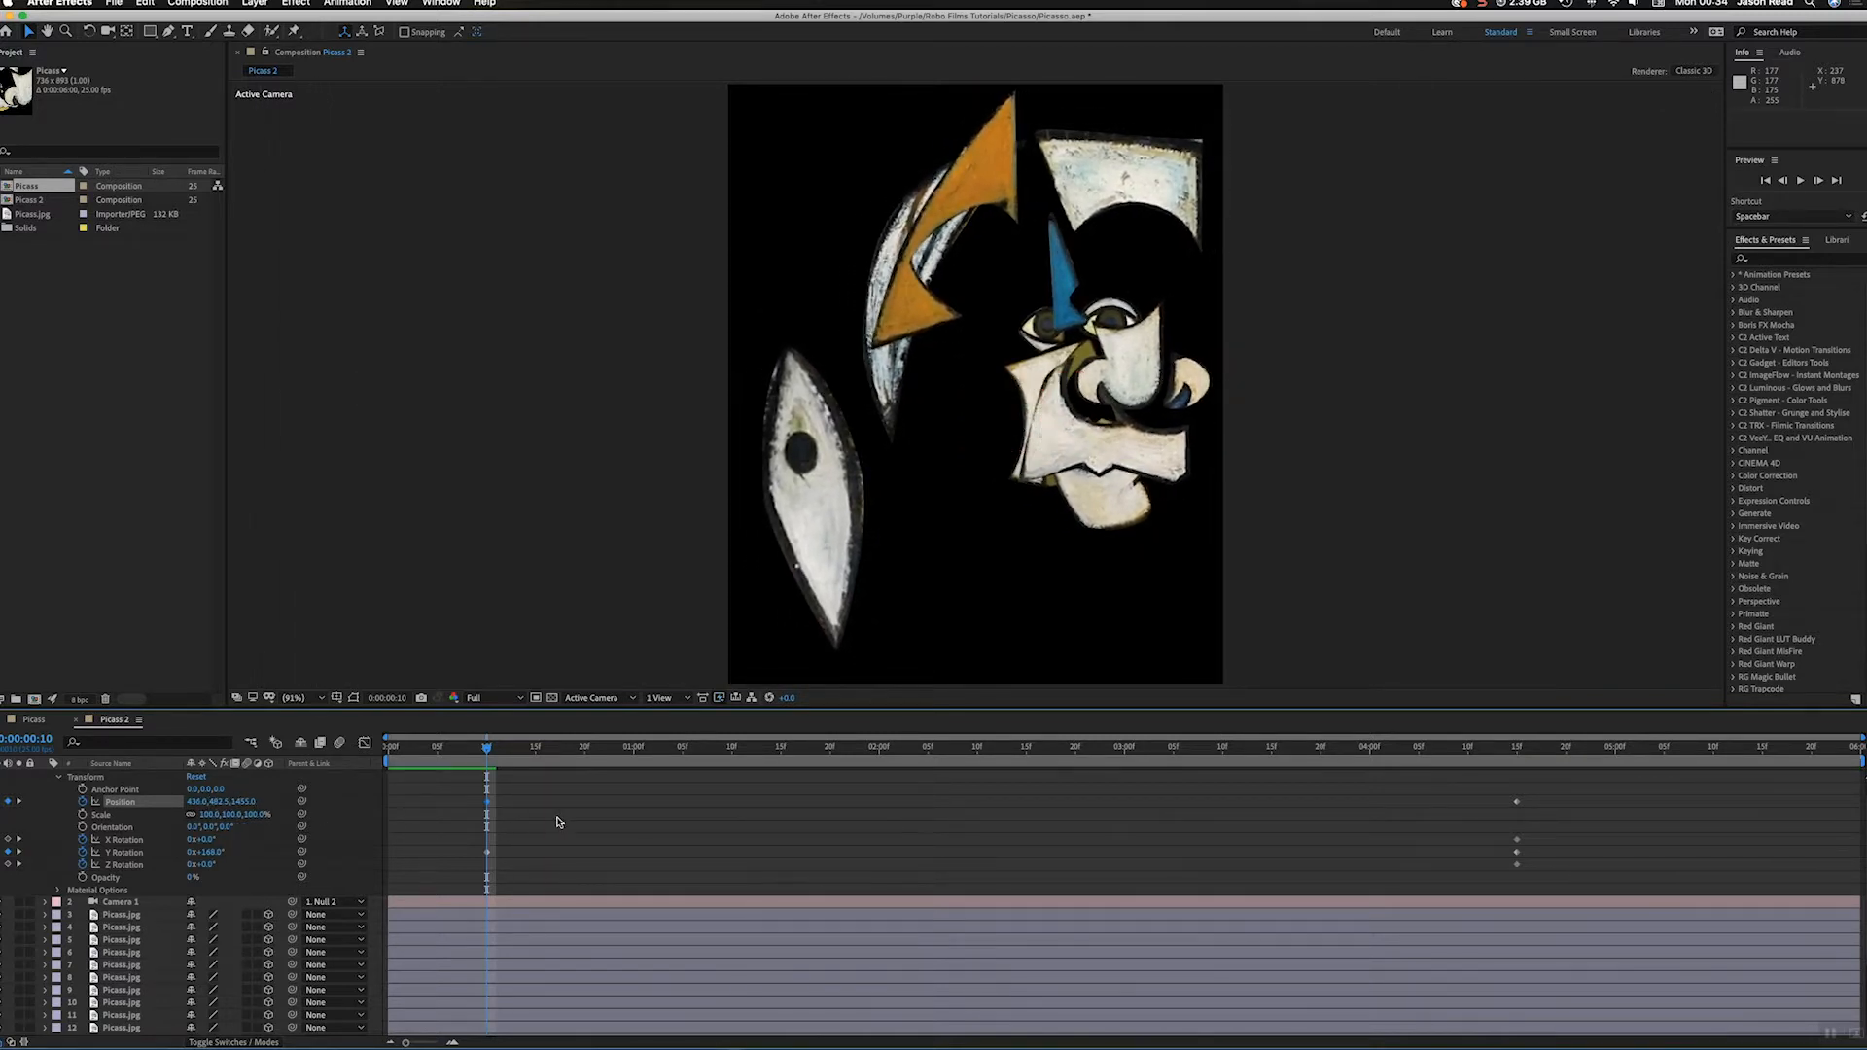
key(space)
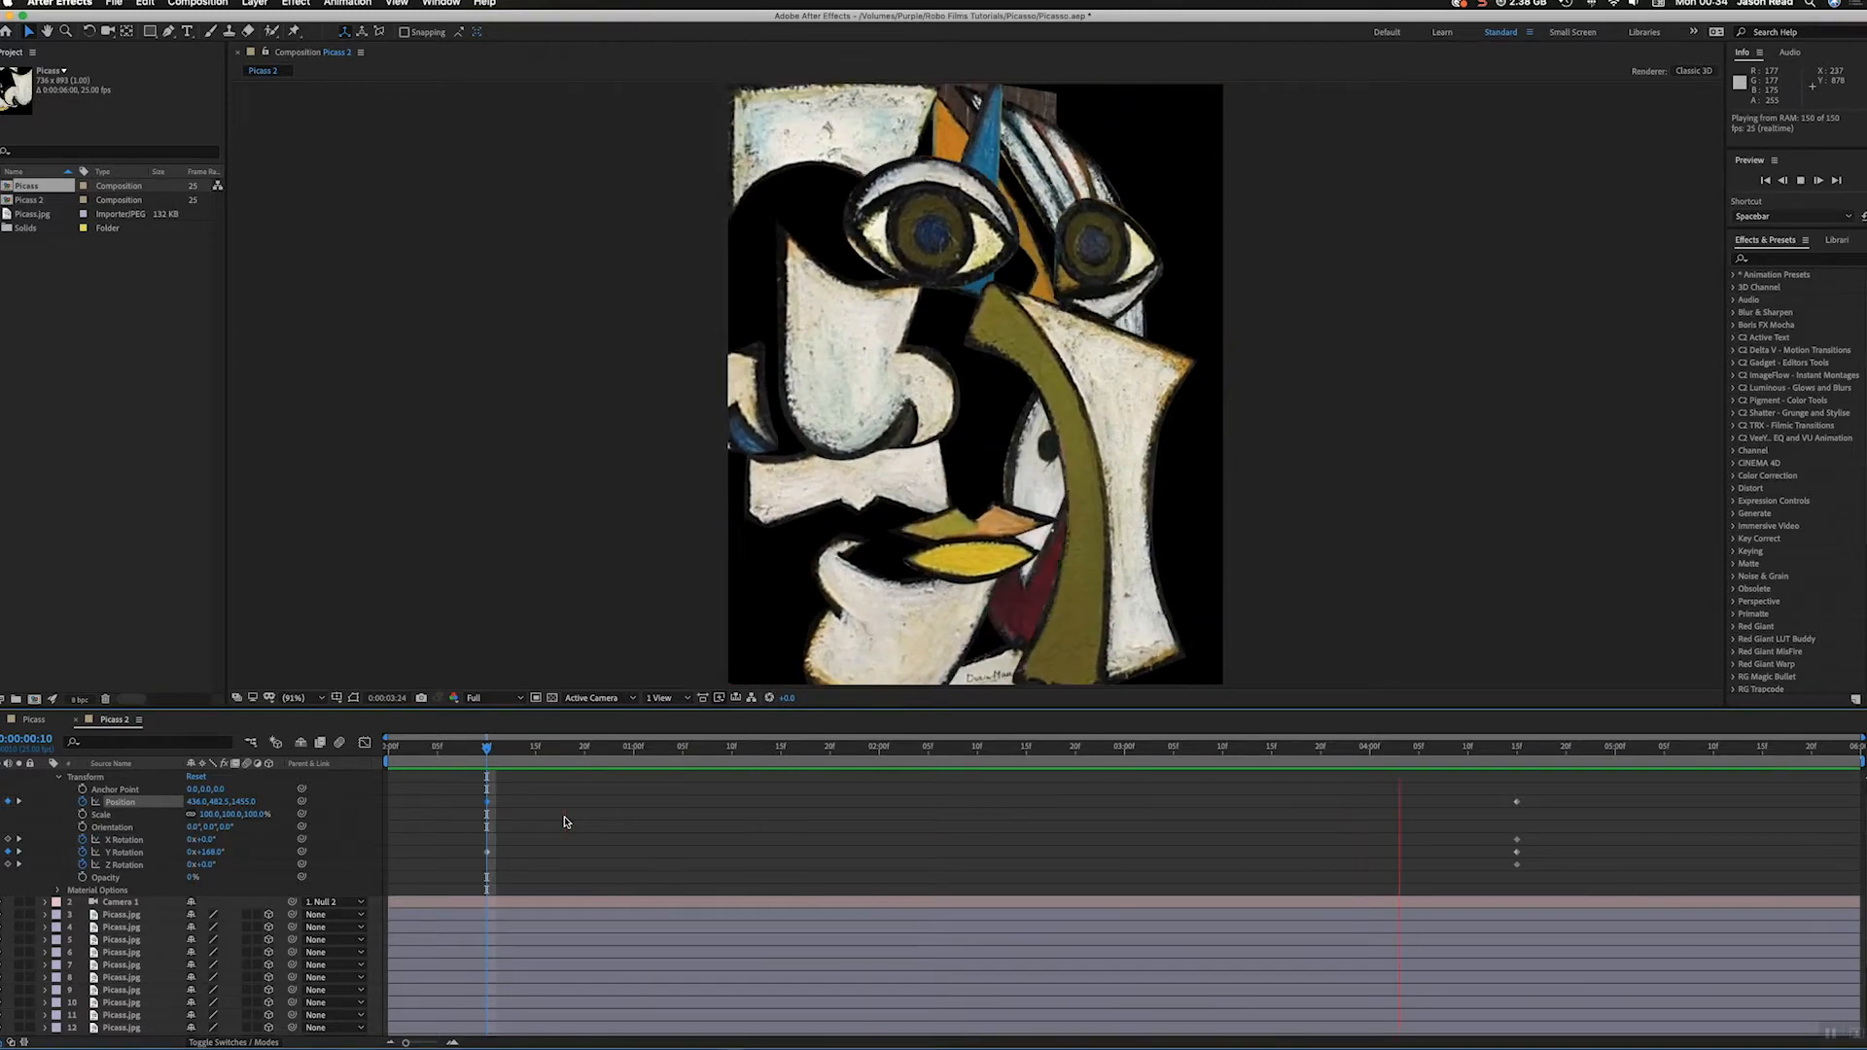
key(space)
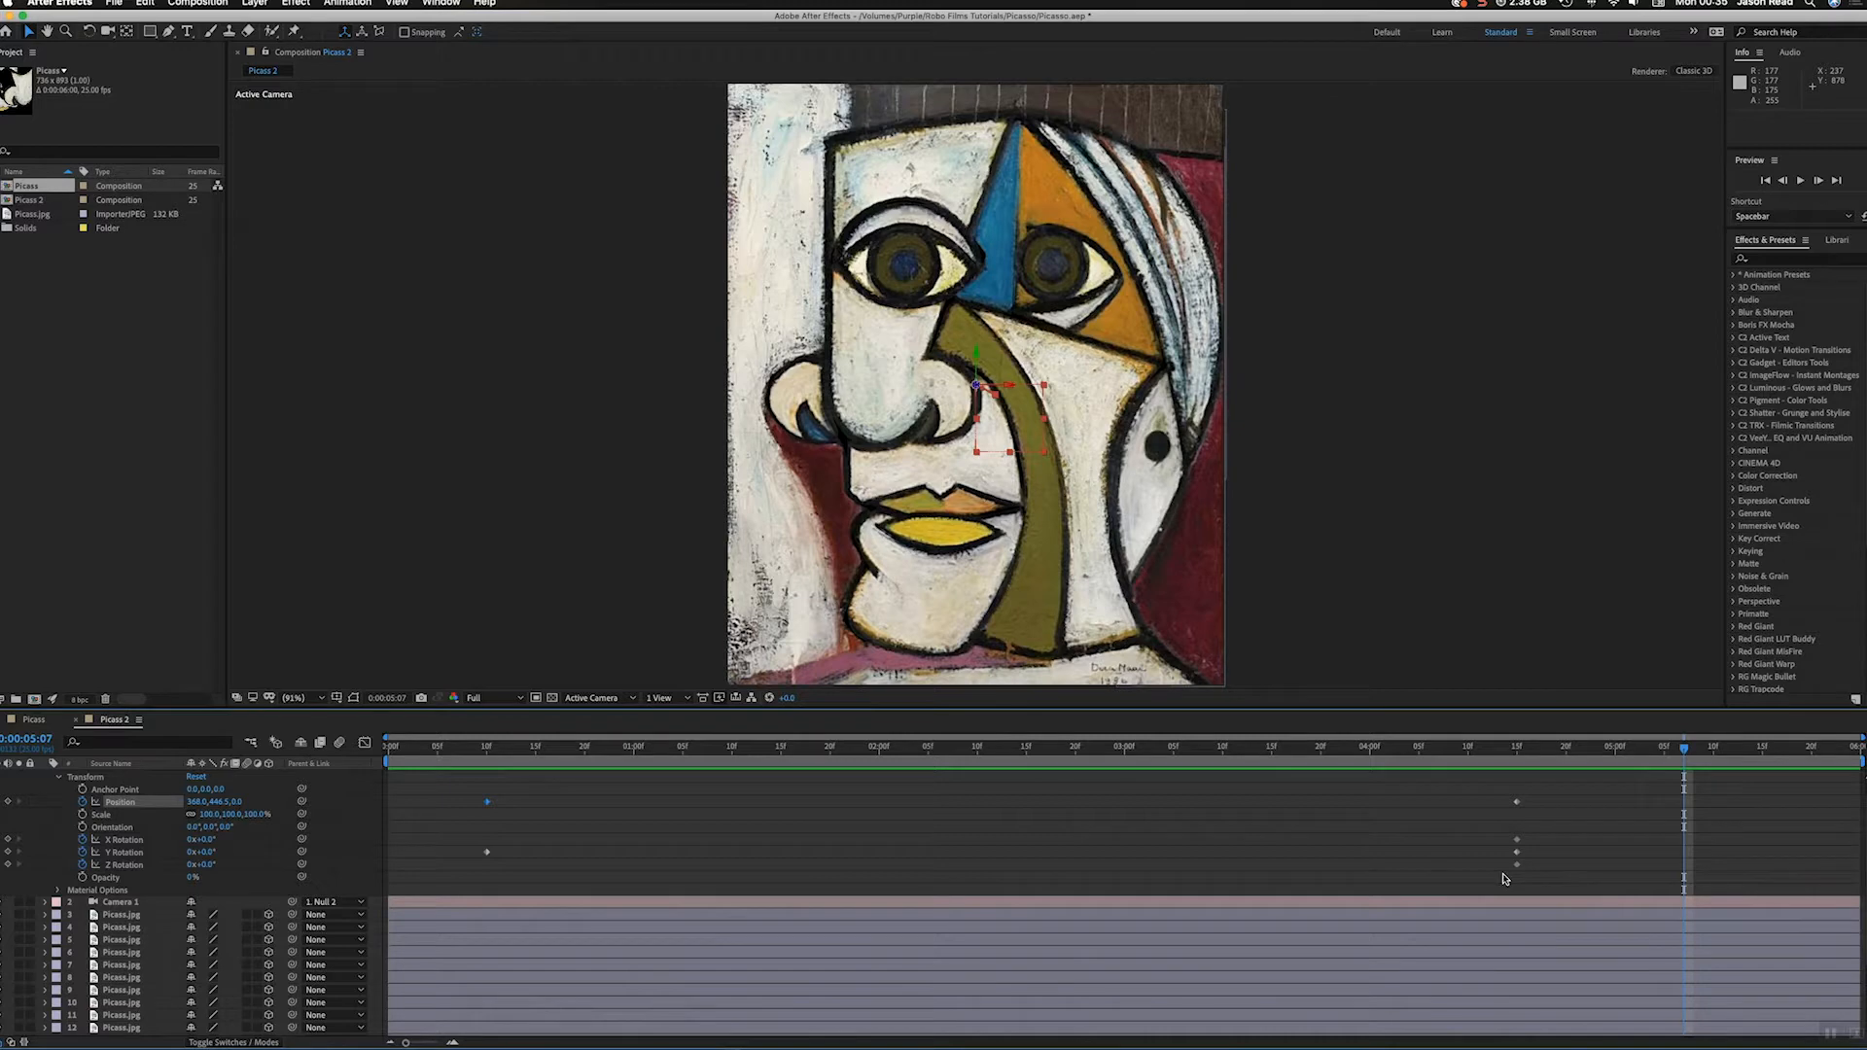
Step: Apply Easy Ease to all of the orbit null's position and rotation keyframes
drag(1584, 878, 452, 794)
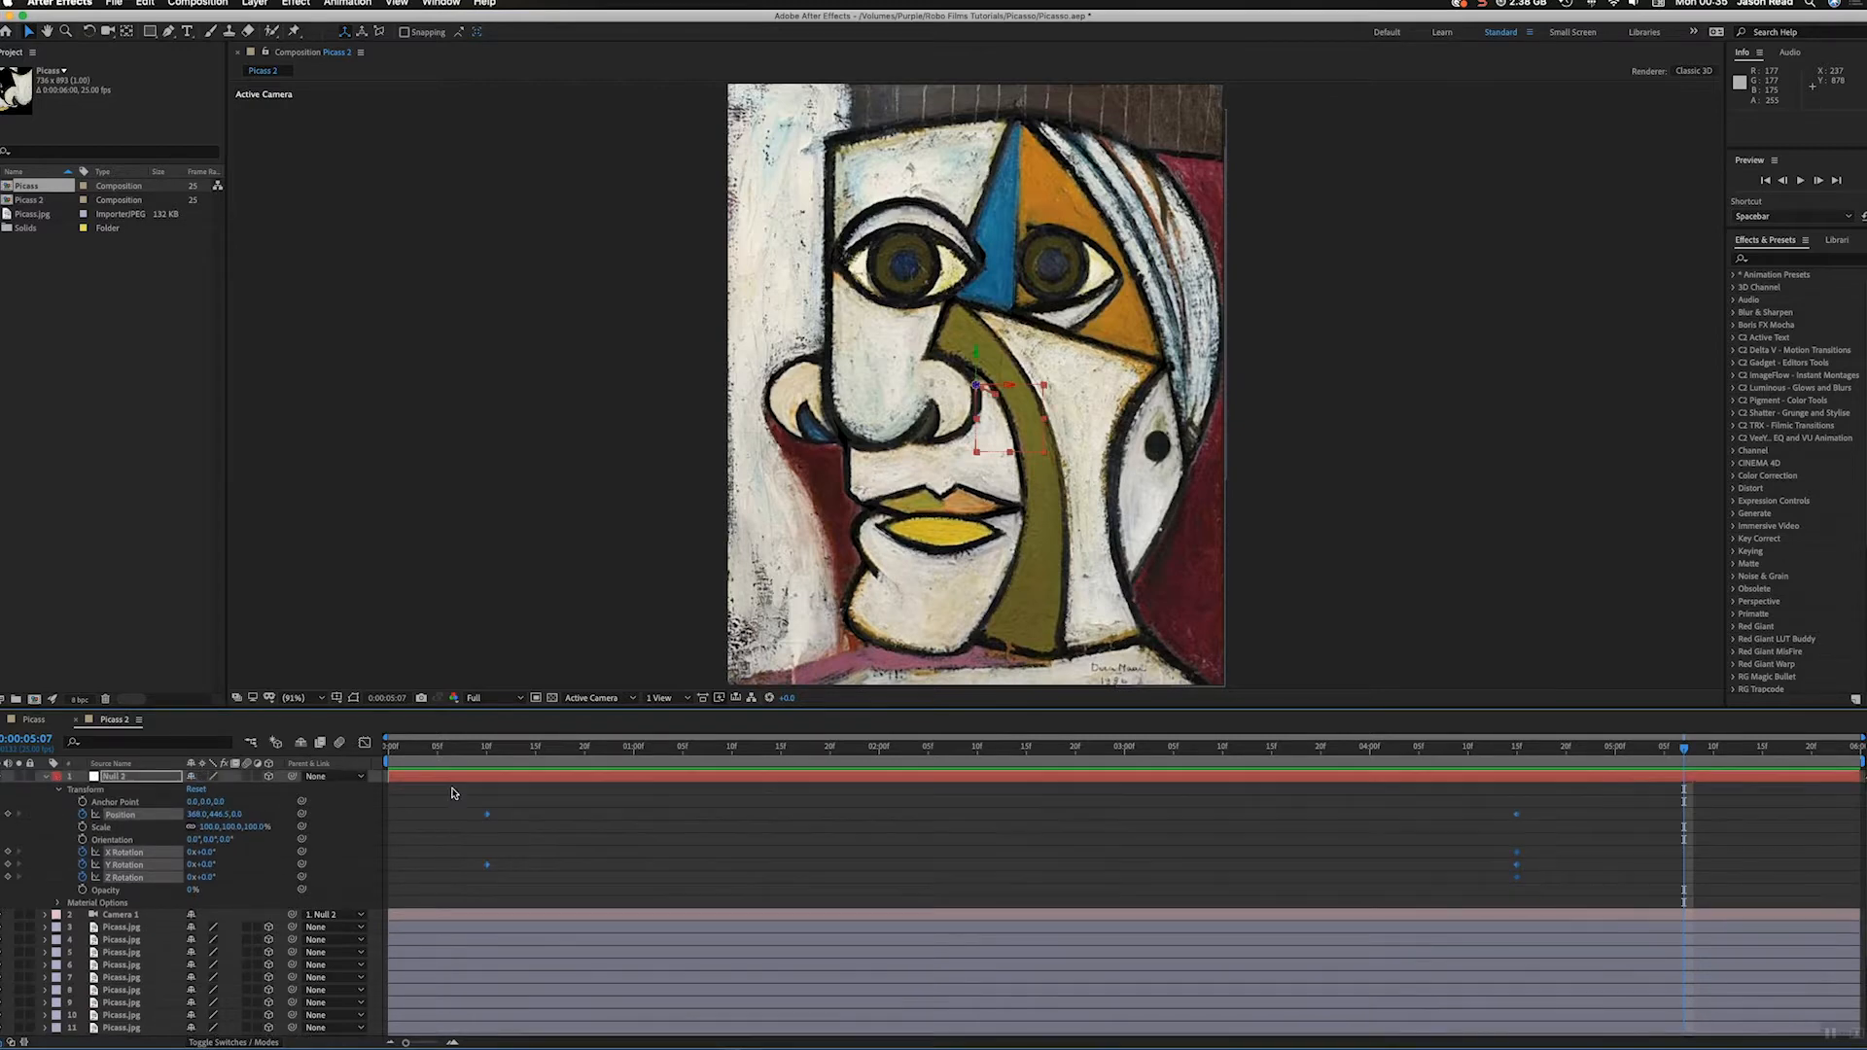
click(347, 3)
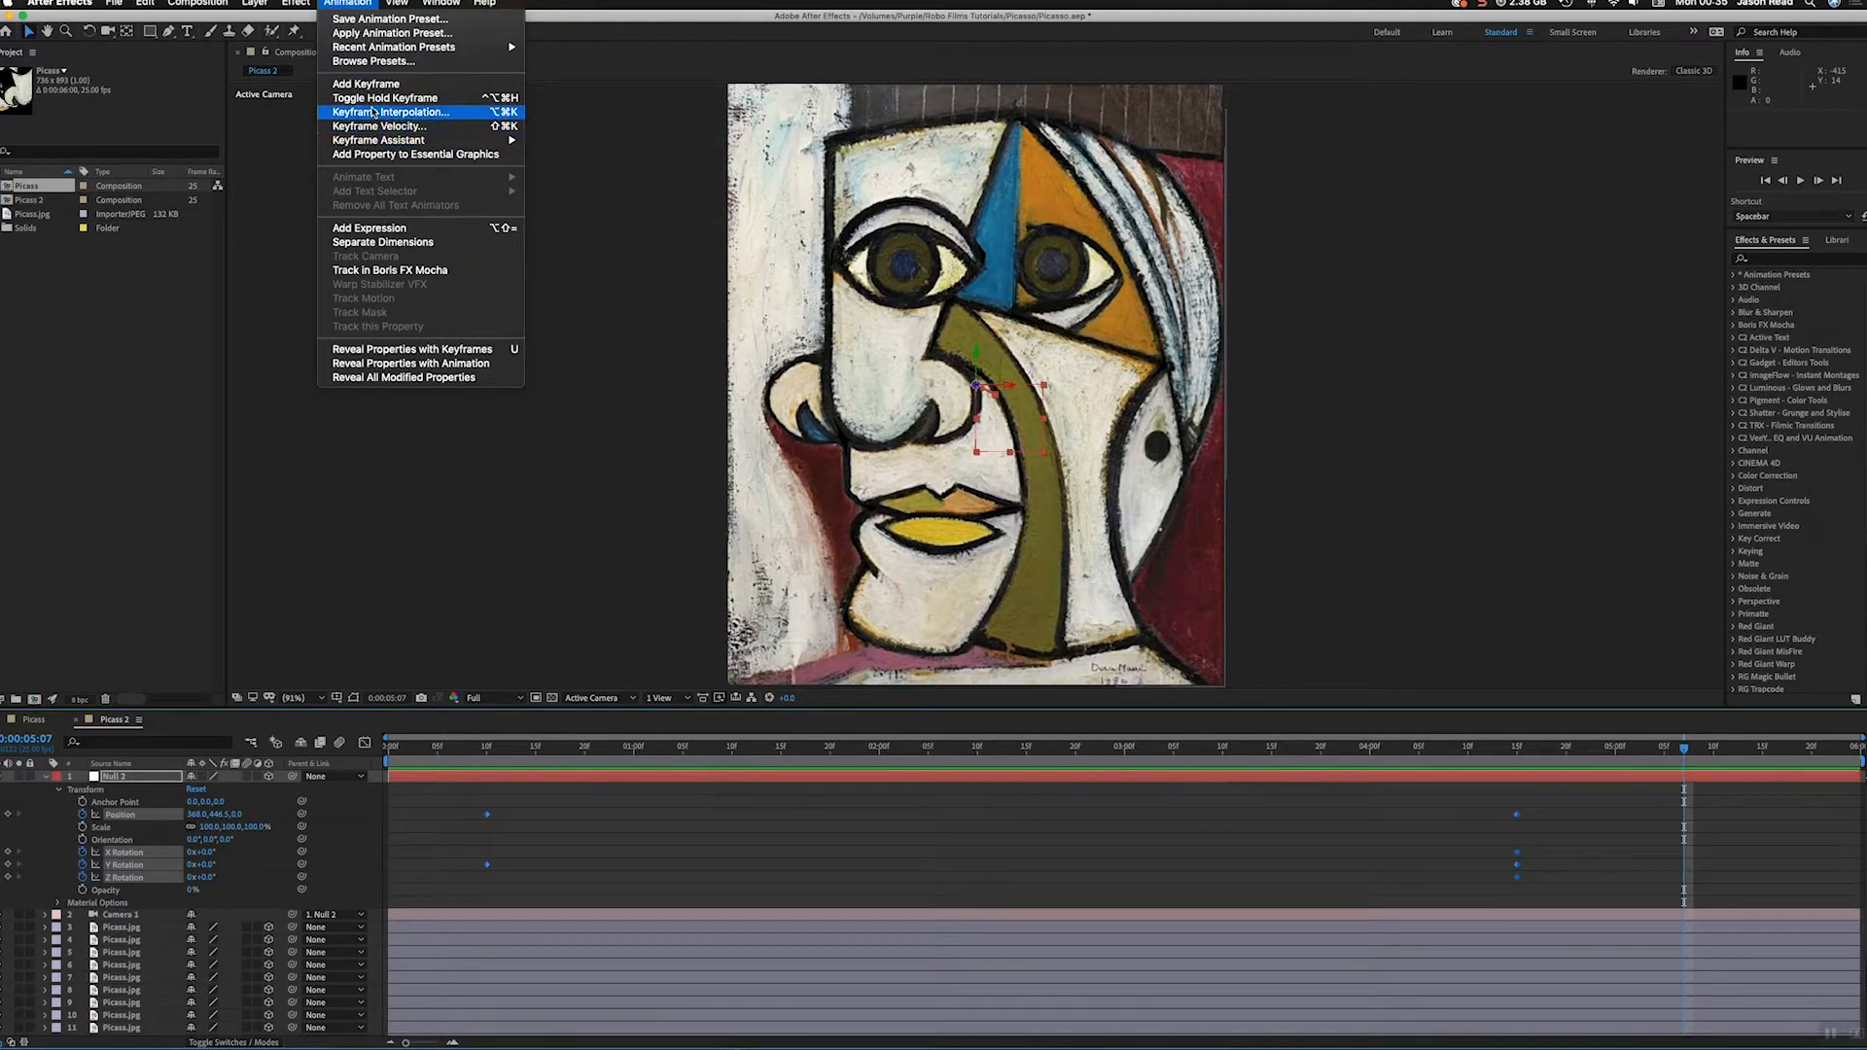
mouse_move(406, 140)
click(574, 179)
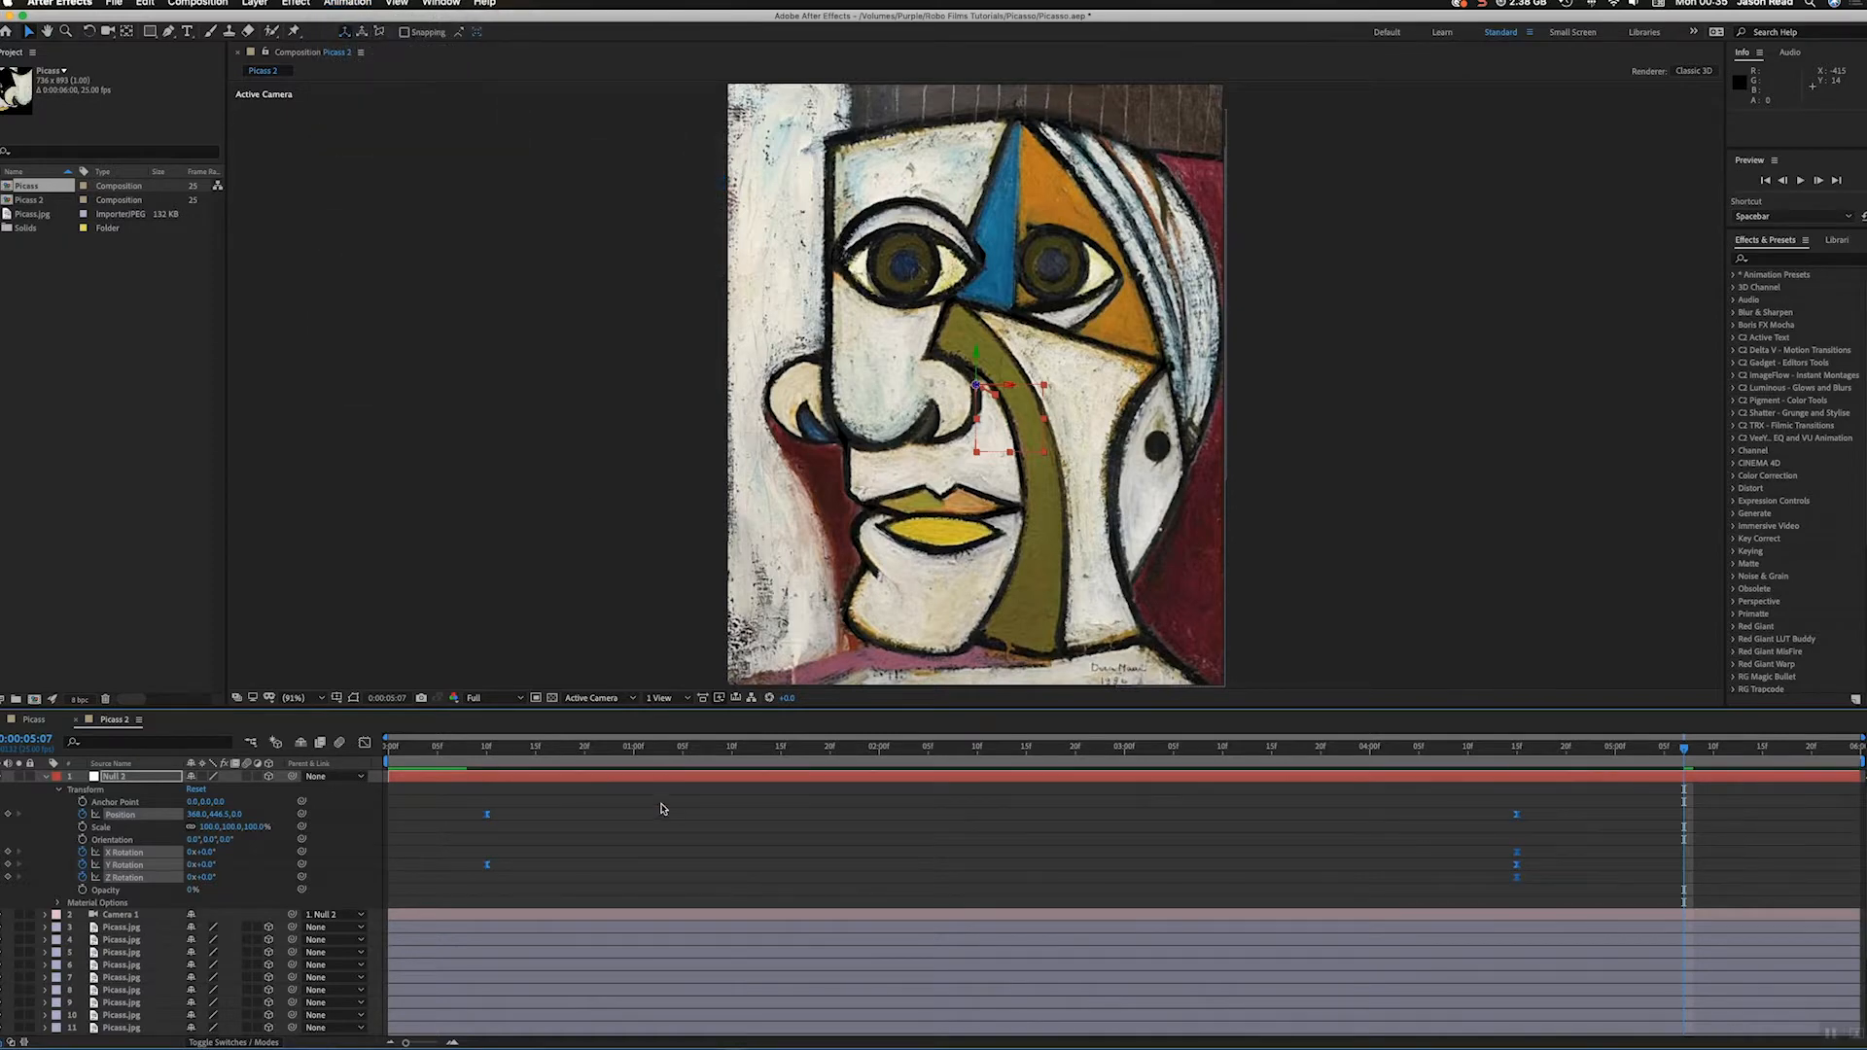
click(635, 827)
Step: Open the finished Picaso composition and preview its animation for comparison
click(451, 758)
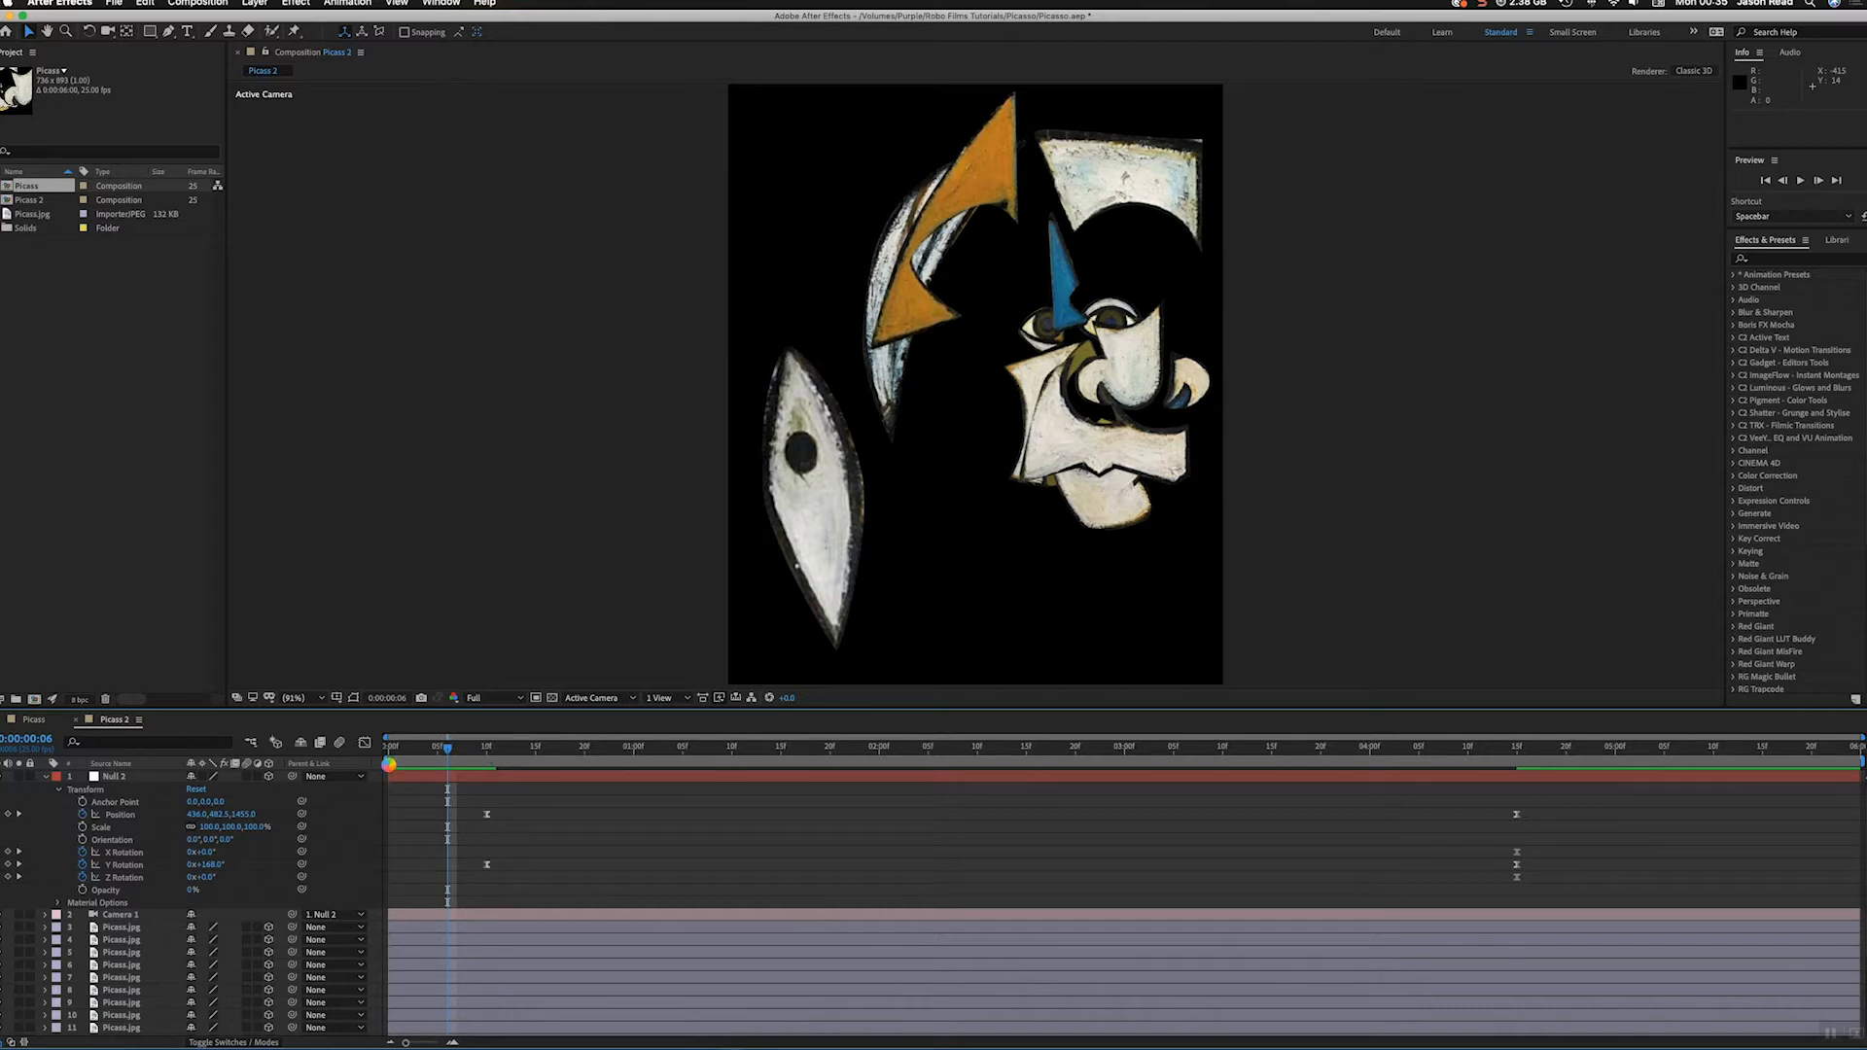
key(Home)
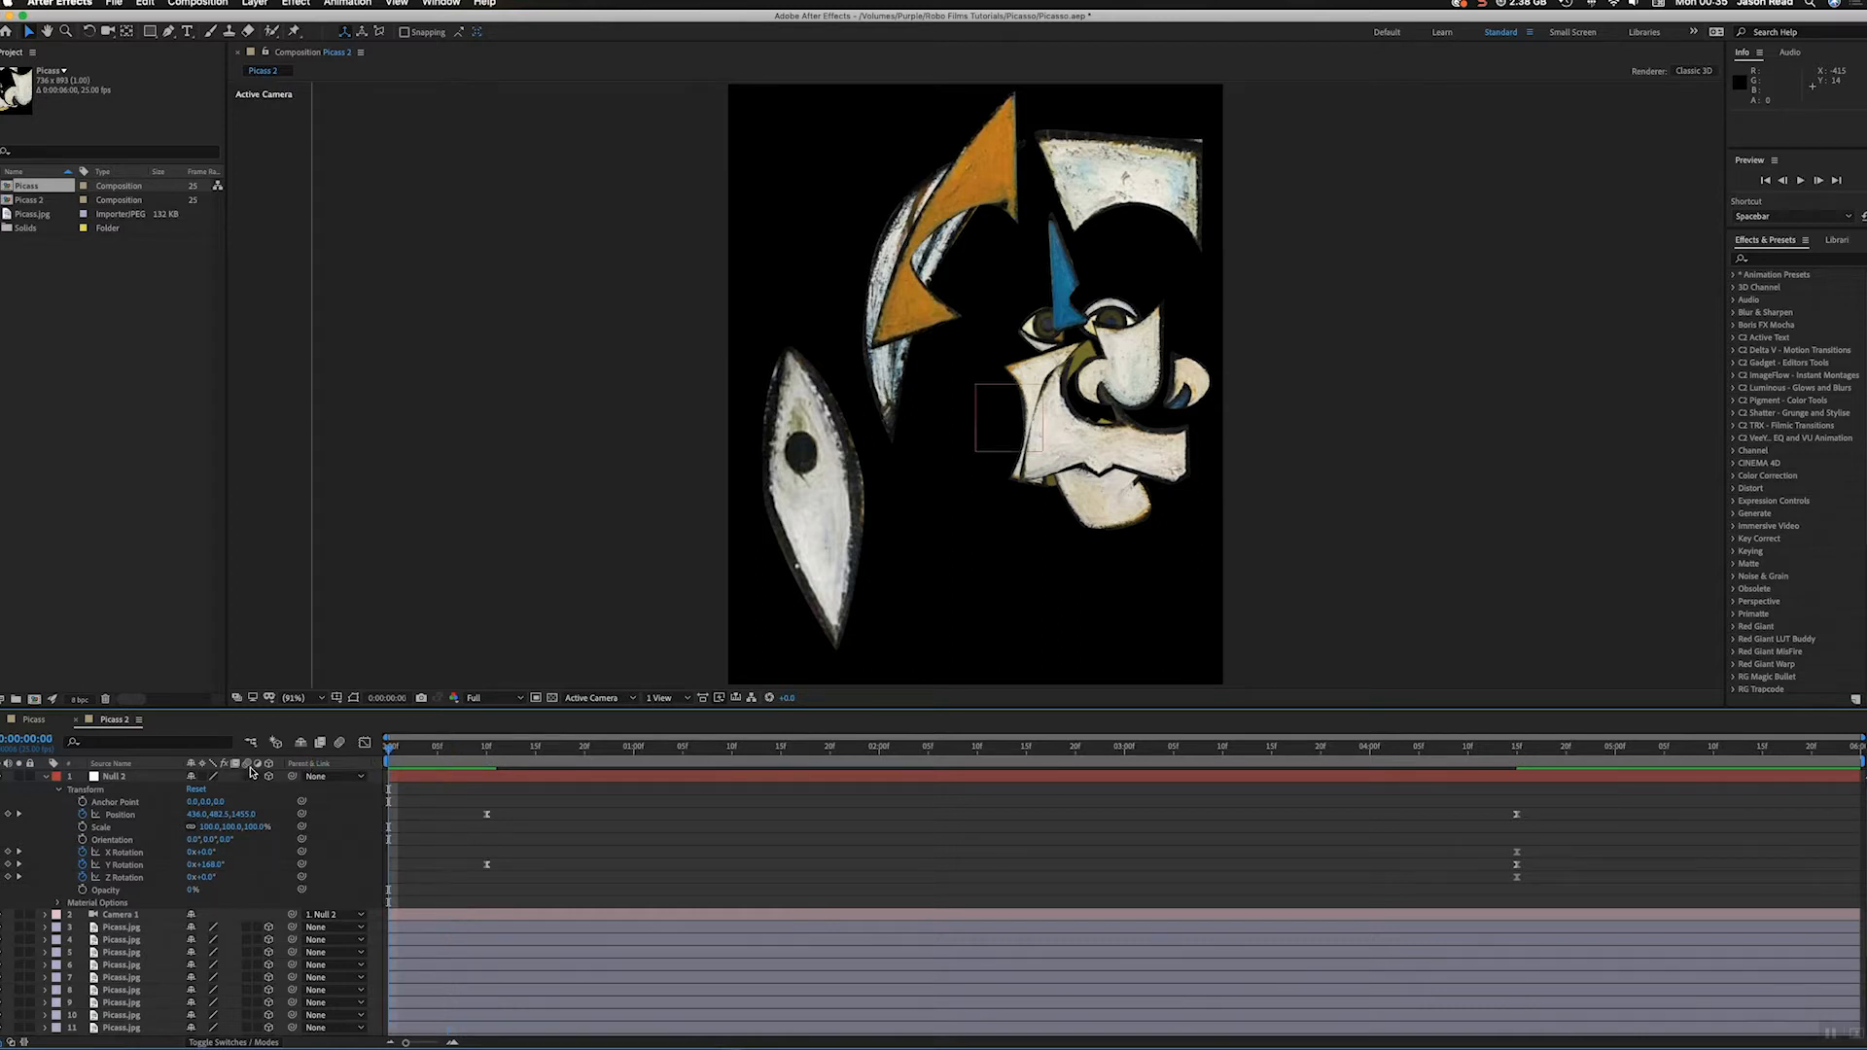
click(33, 719)
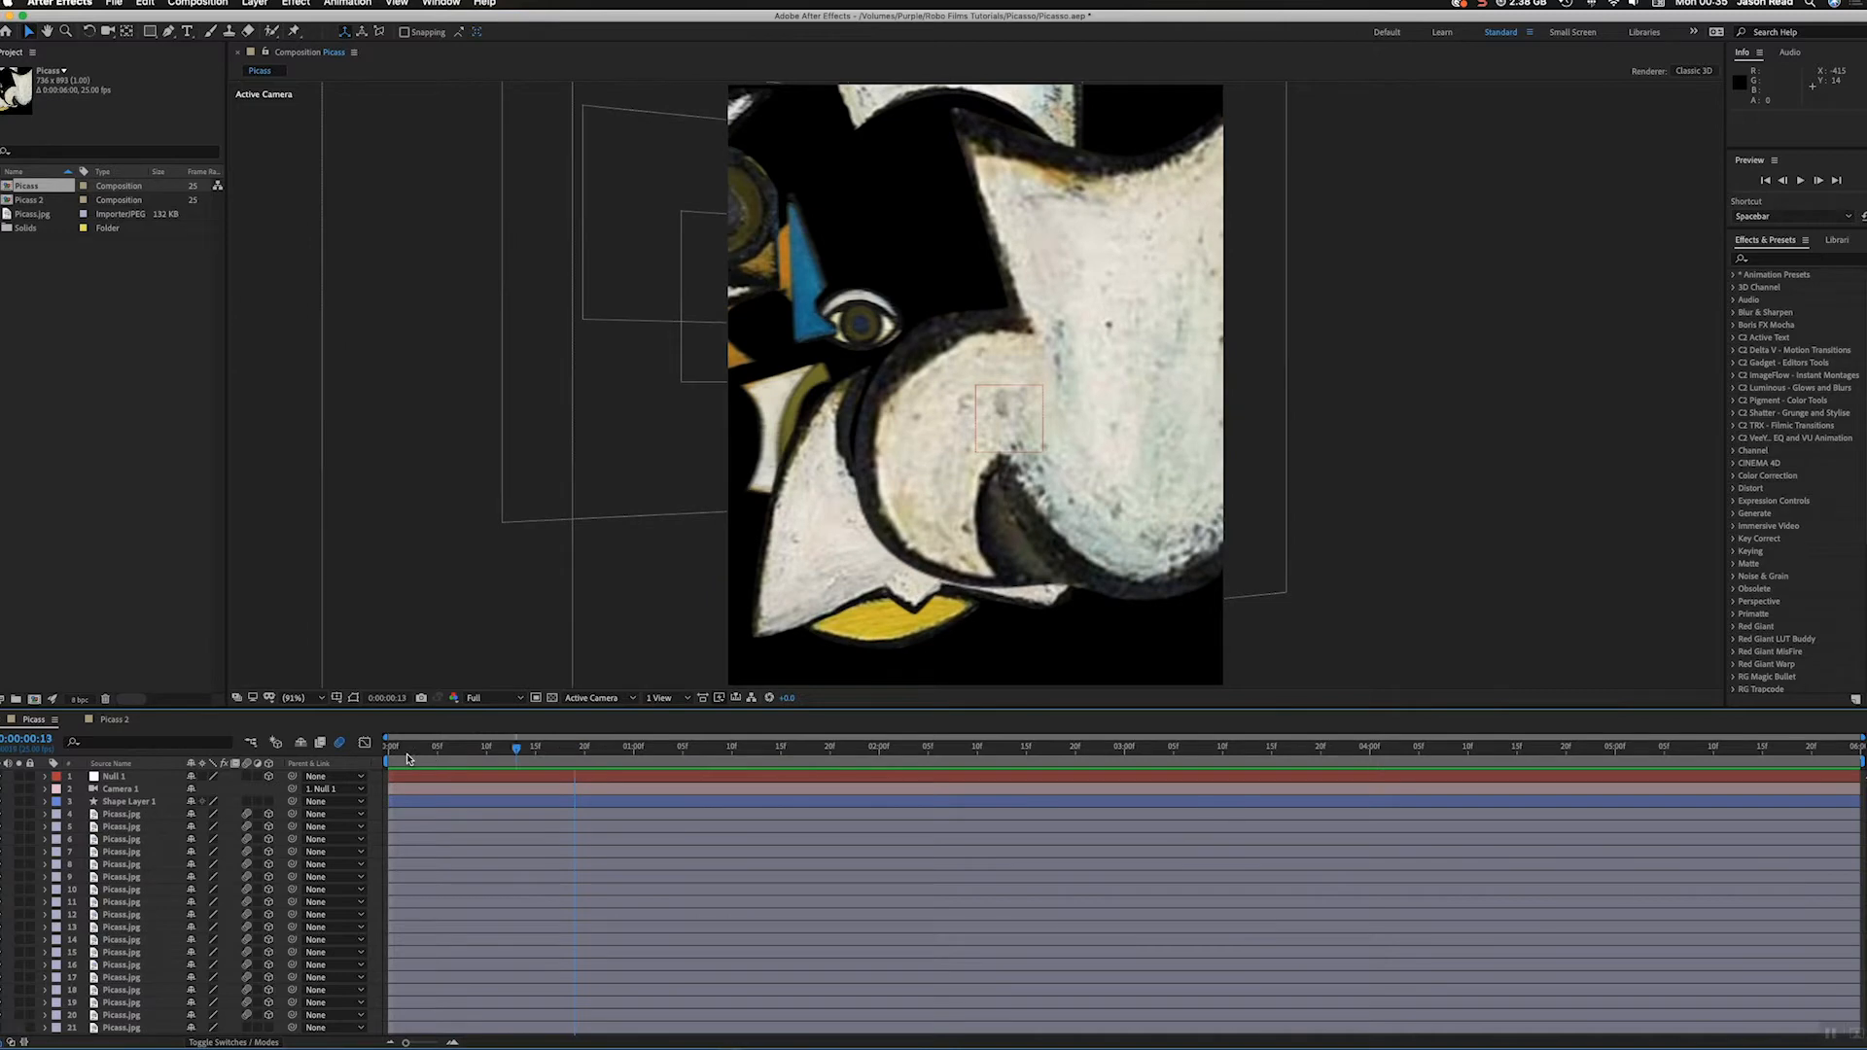
key(space)
Step: Play back the eased animation in Picaso 2, collapse the null's properties and scrub through to 0:00:05:13
click(113, 719)
click(474, 769)
key(space)
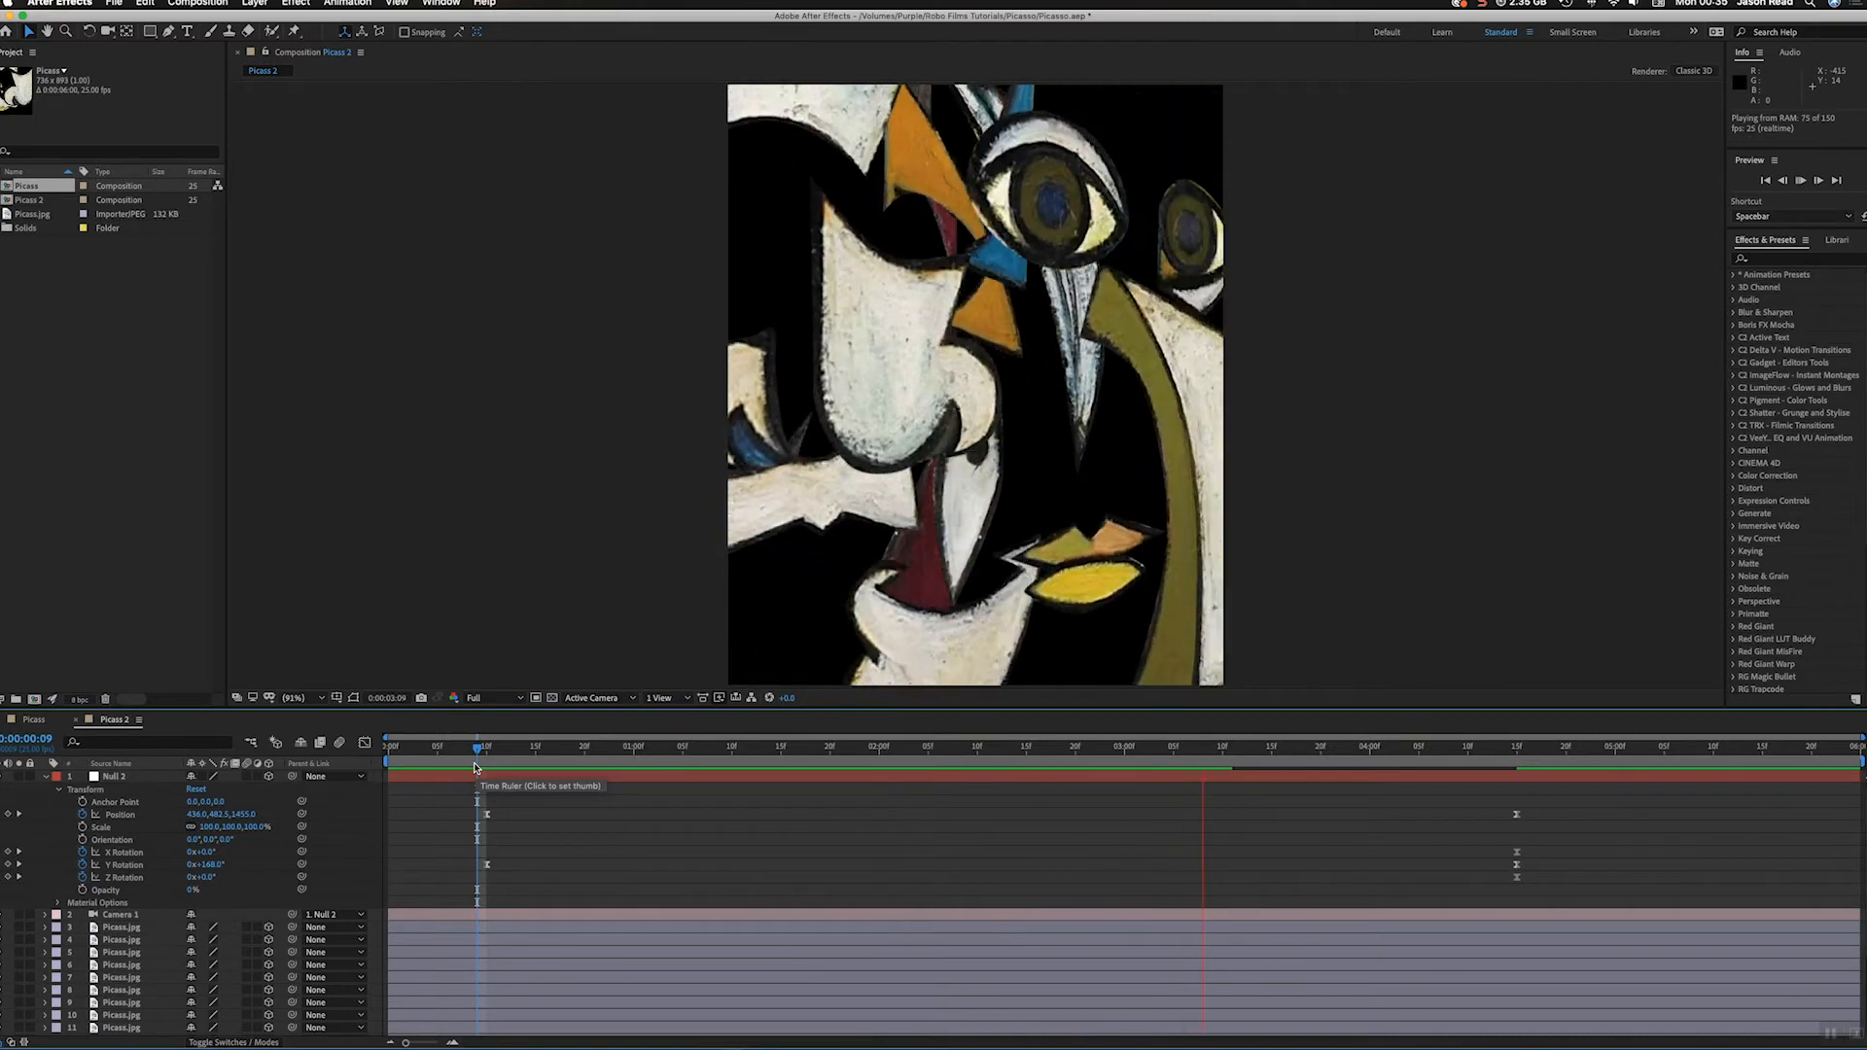
key(space)
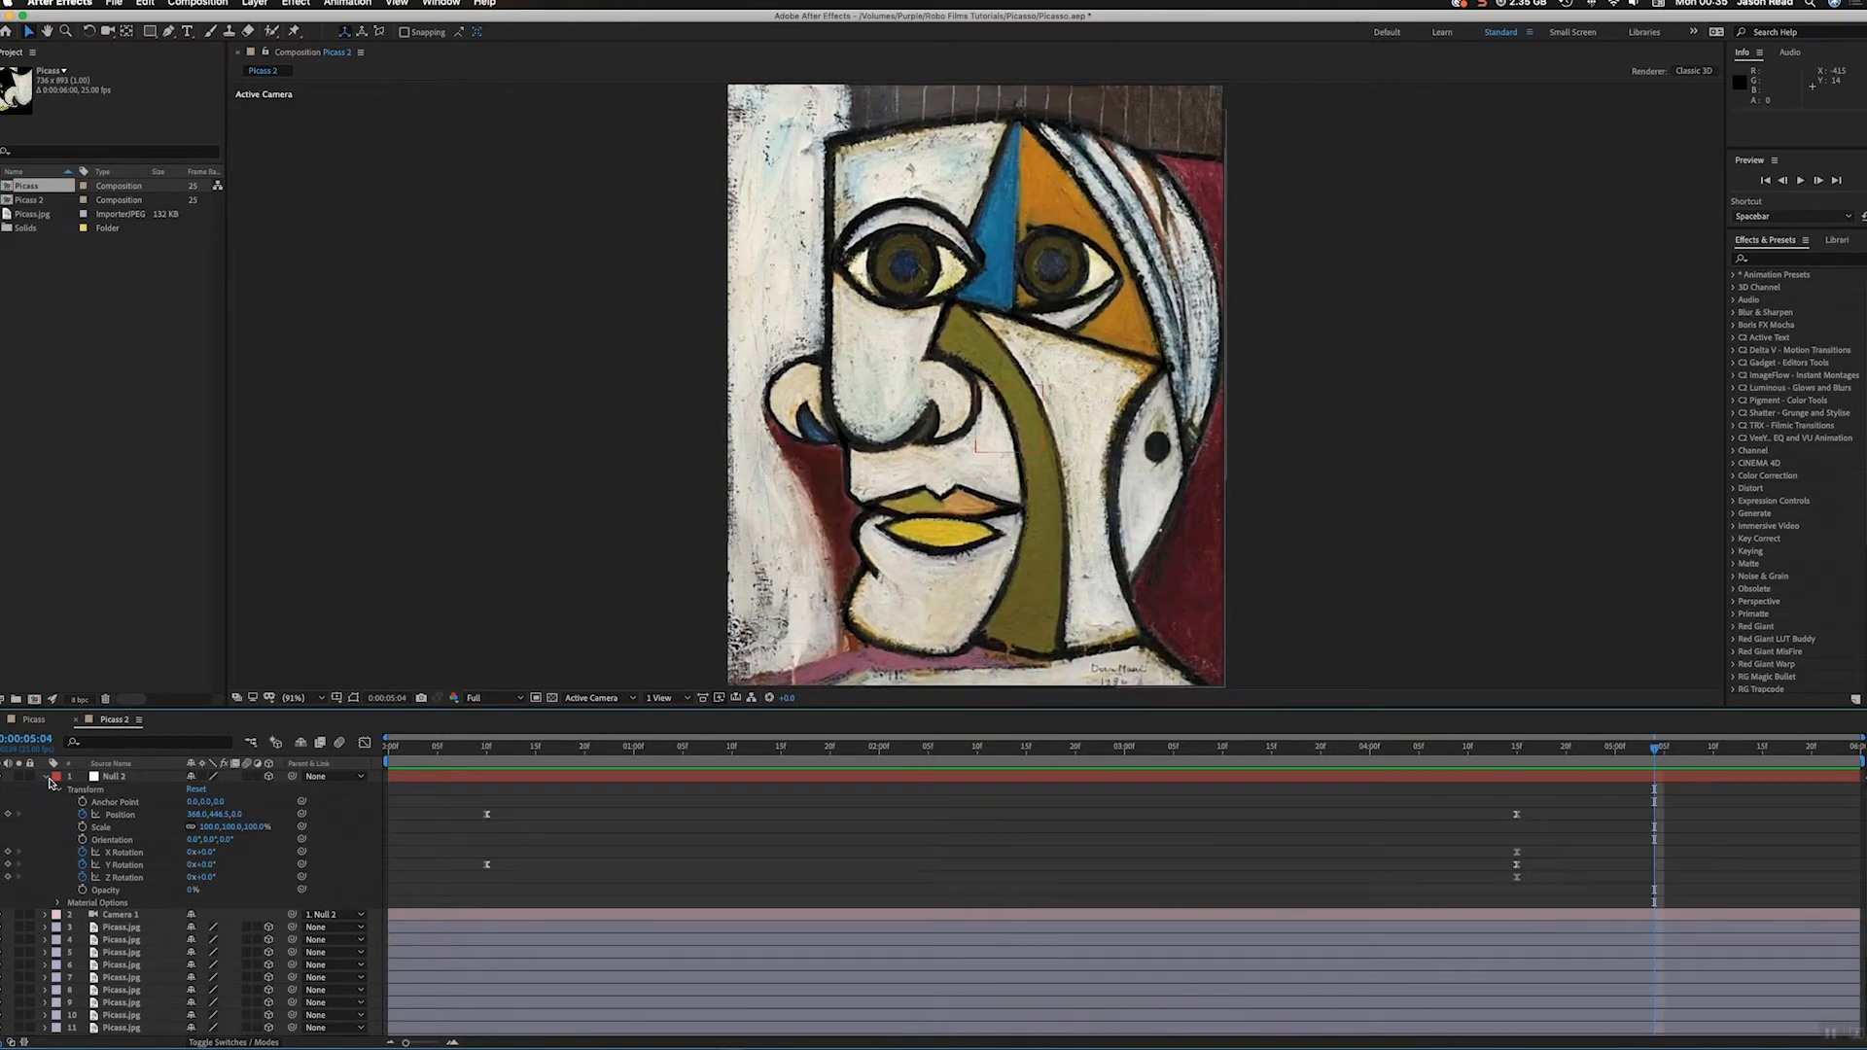
click(46, 778)
drag(566, 747, 1686, 801)
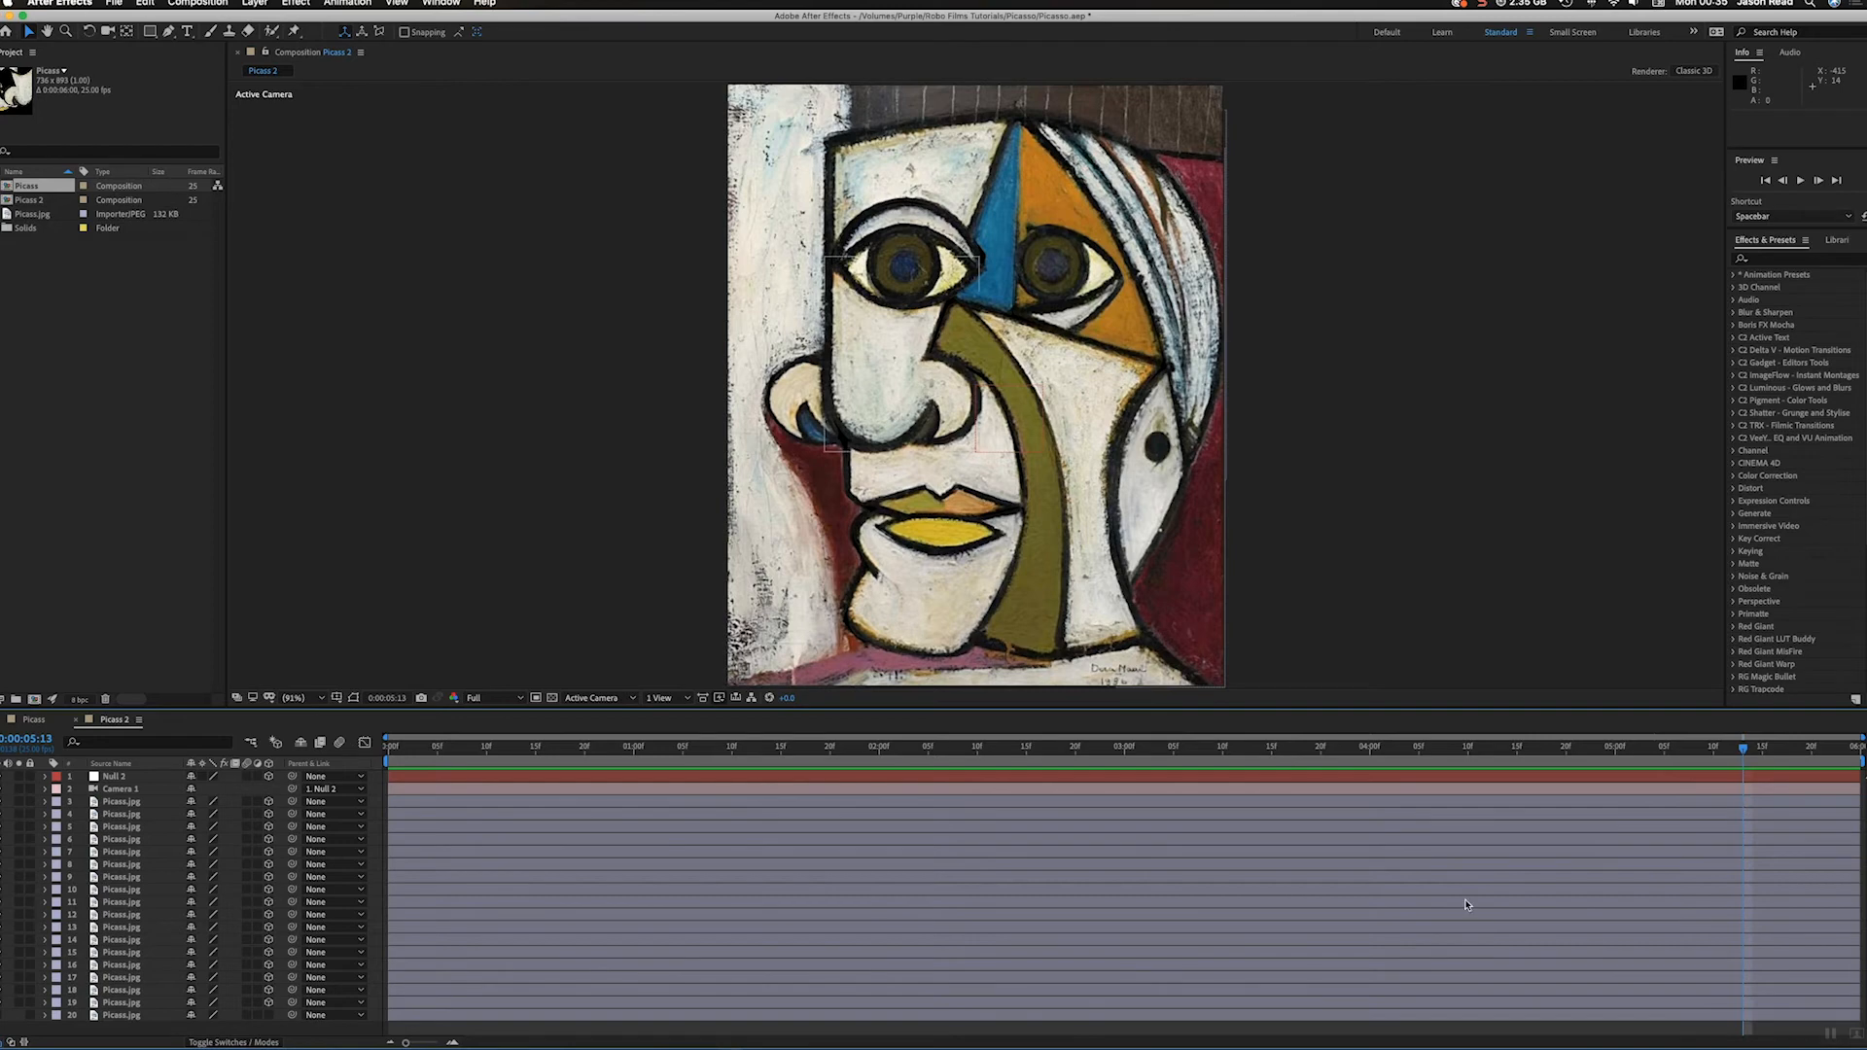